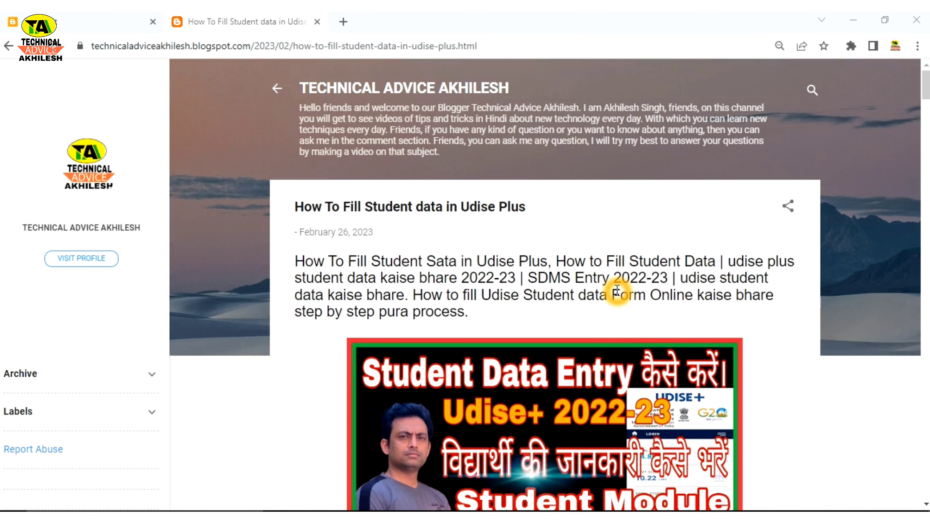
Step: Scroll the Blogger post's State Login Udise plus links down to the UTTAR PRADESH entry and open it
scroll(617, 290, "down", 5)
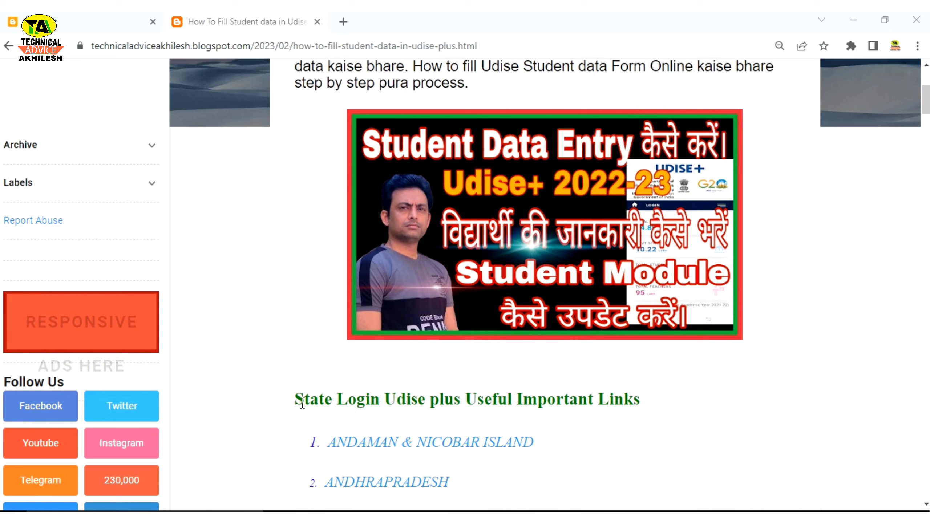
left_click_drag(304, 403, 654, 403)
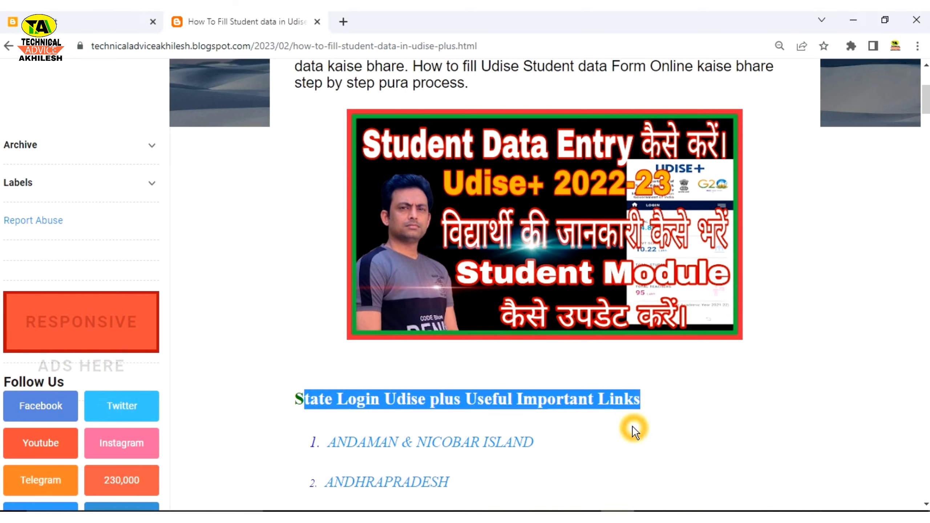
left_click(677, 362)
scroll(597, 373, "down", 7)
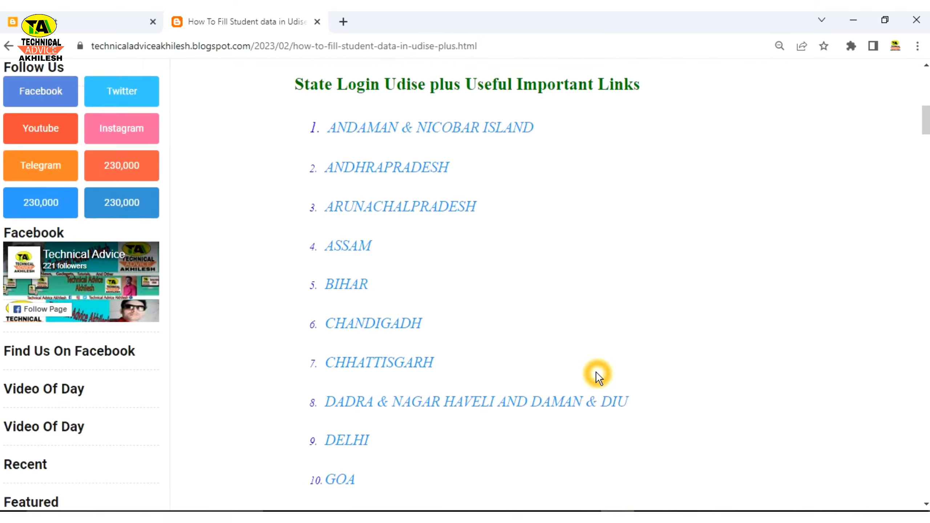
scroll(594, 368, "up", 5)
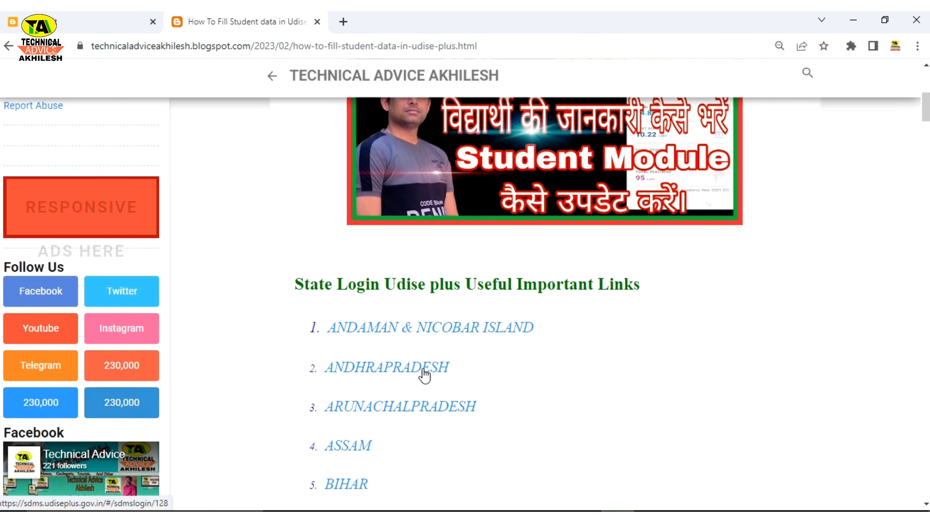
scroll(421, 375, "down", 3)
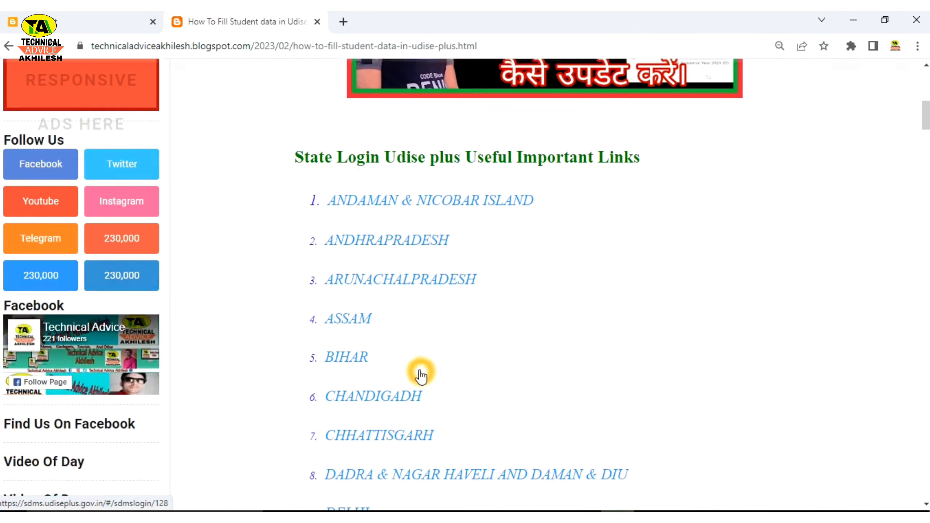
scroll(421, 376, "down", 7)
scroll(421, 376, "down", 10)
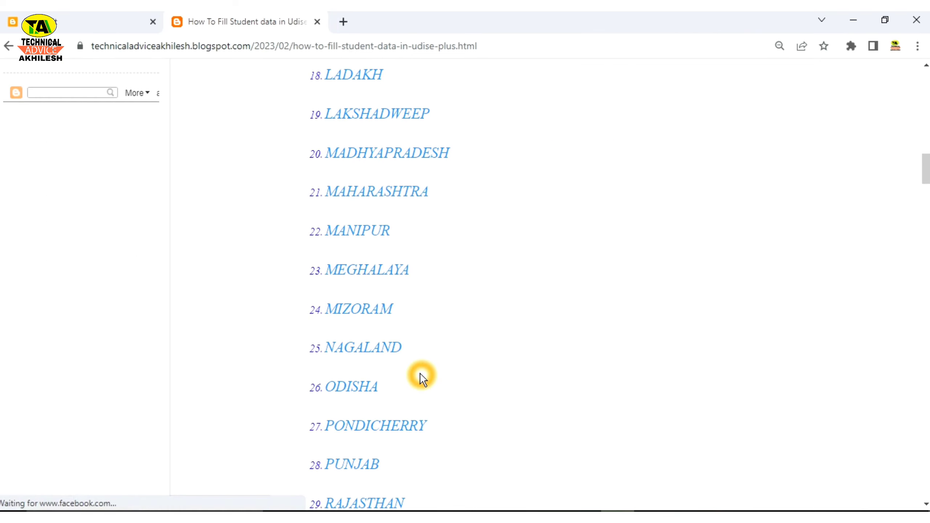
scroll(422, 375, "down", 18)
scroll(421, 376, "up", 9)
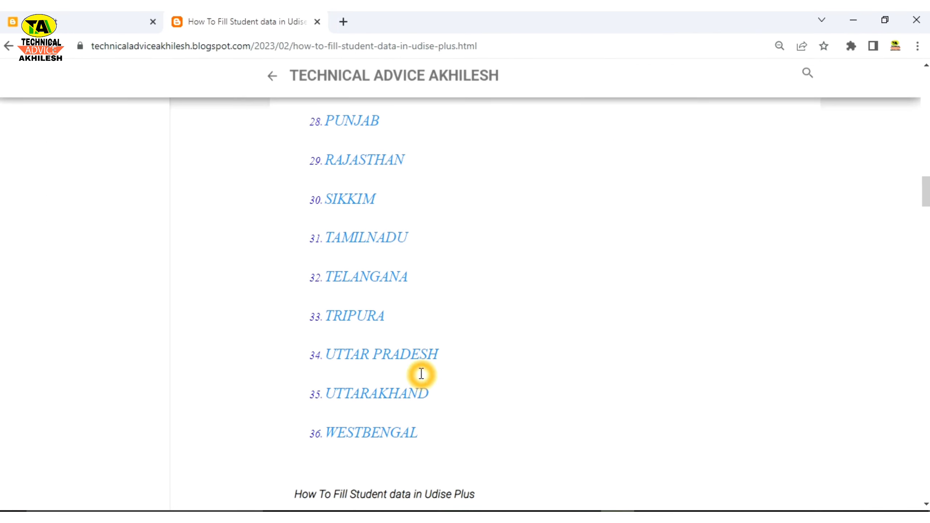
left_click(314, 359)
Step: Open the Uttar Pradesh SDMS sign-in form, enter the CAPTCHA code and log in
left_click(369, 358)
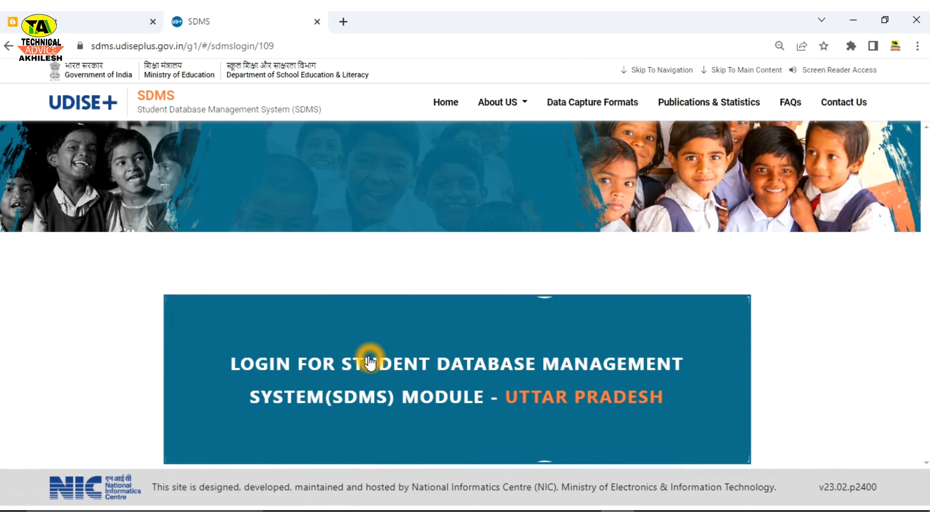
left_click(507, 380)
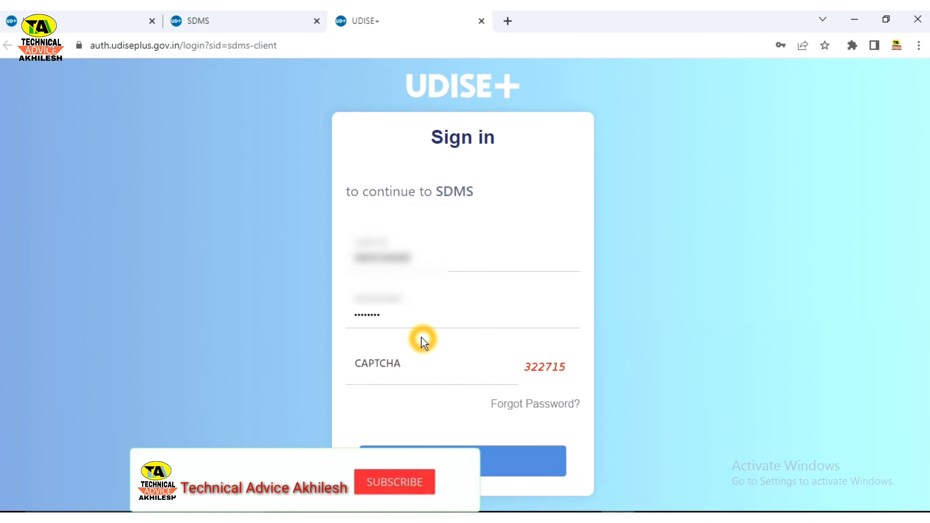
left_click(394, 377)
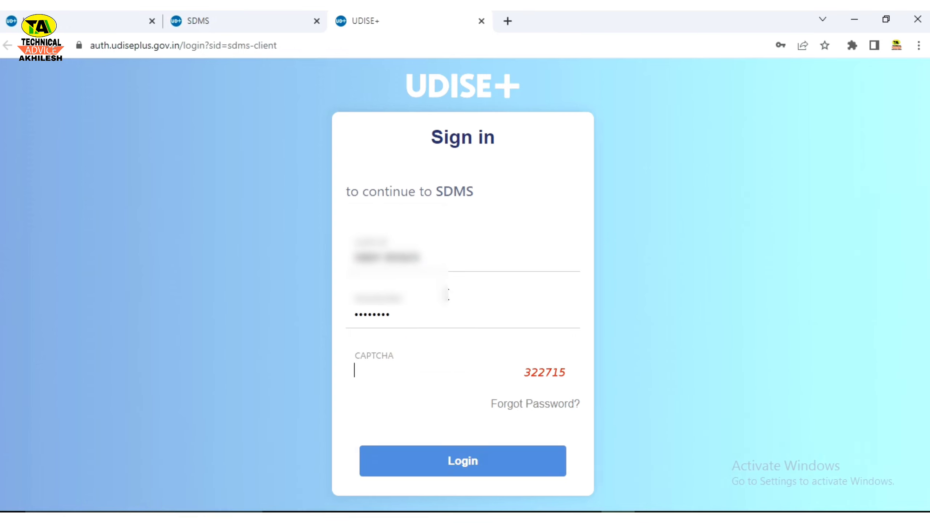
left_click(394, 375)
left_click(451, 386)
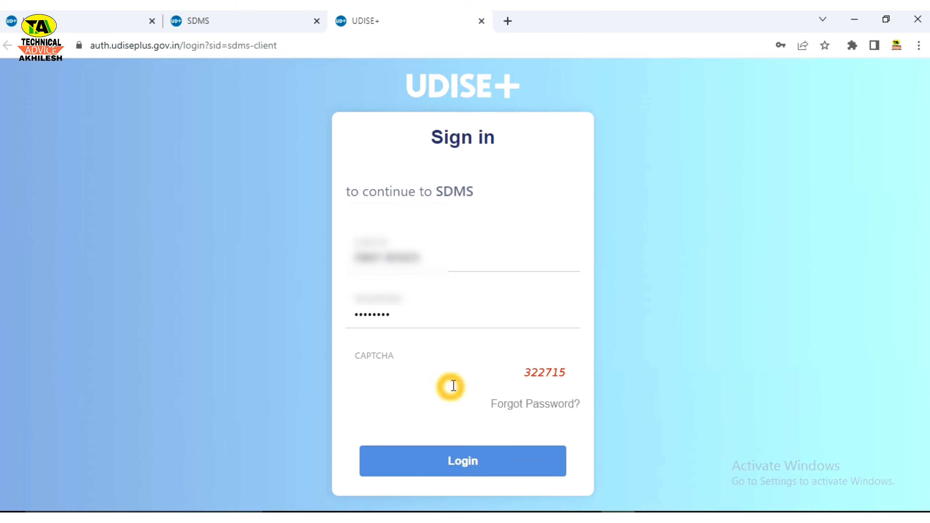
left_click(392, 377)
left_click(406, 355)
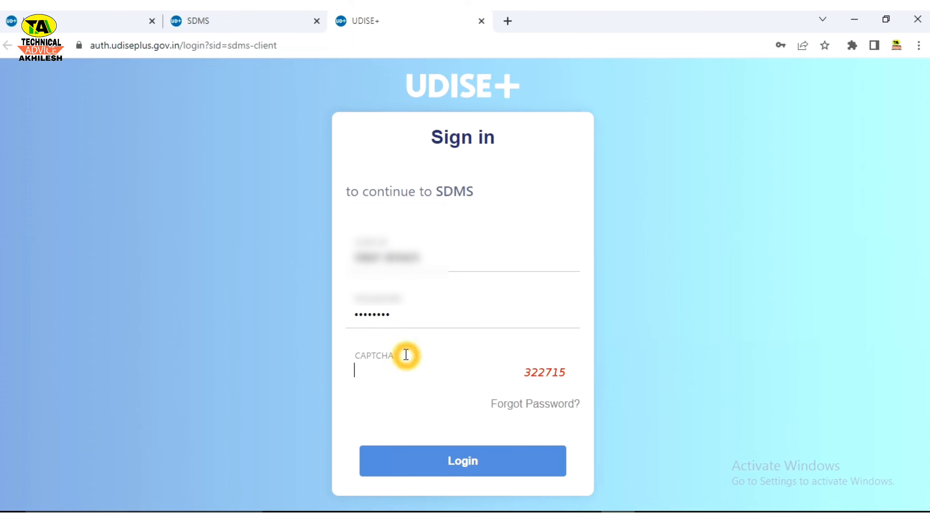
left_click(439, 375)
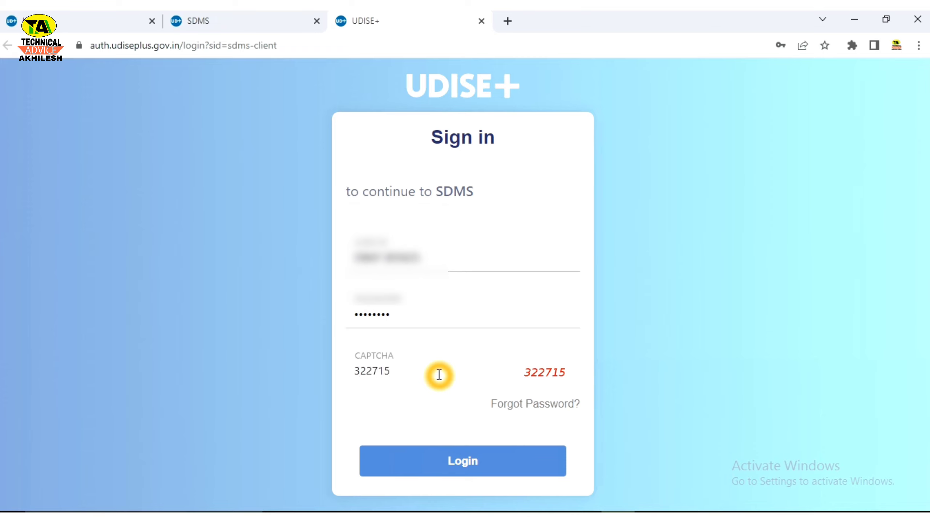
type("322715")
left_click(474, 465)
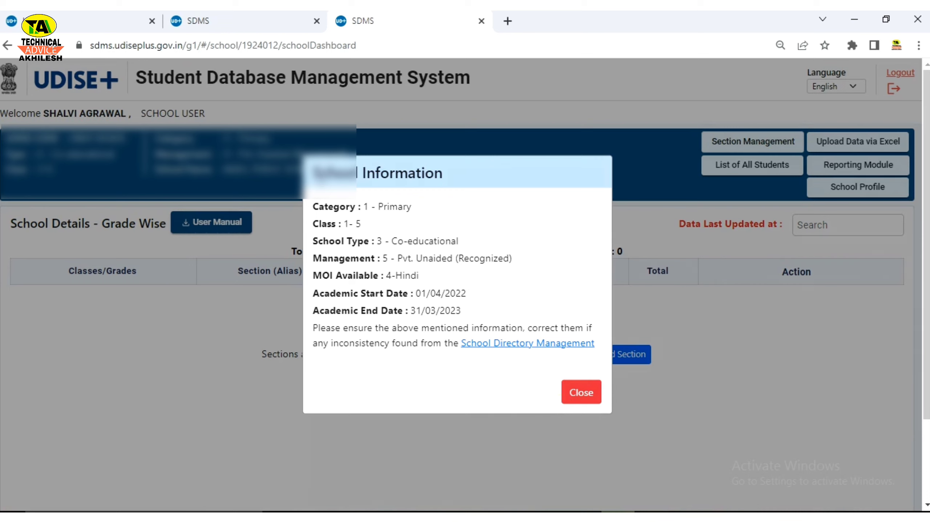
Step: Review the School Information notice's category, classes, school type and management, then close it
left_click_drag(312, 171, 444, 167)
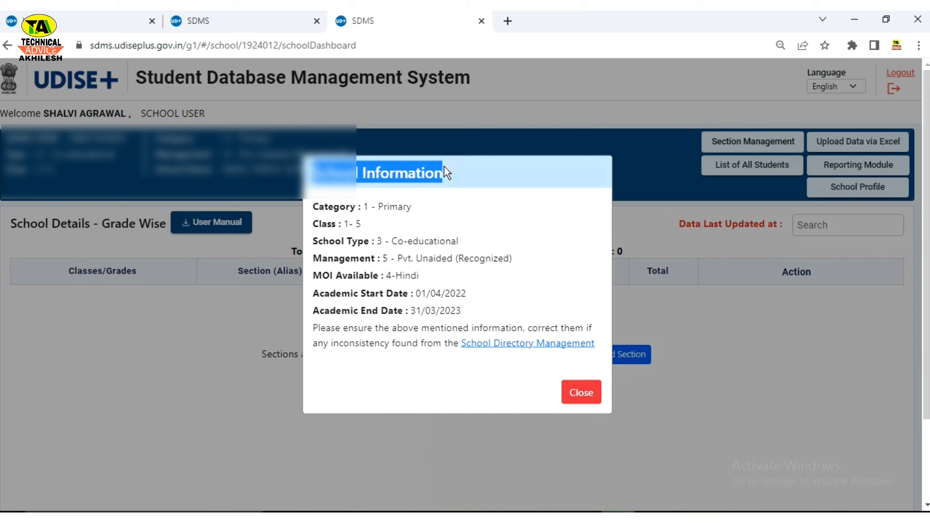
left_click(394, 209)
left_click_drag(326, 209, 369, 227)
left_click_drag(319, 243, 394, 258)
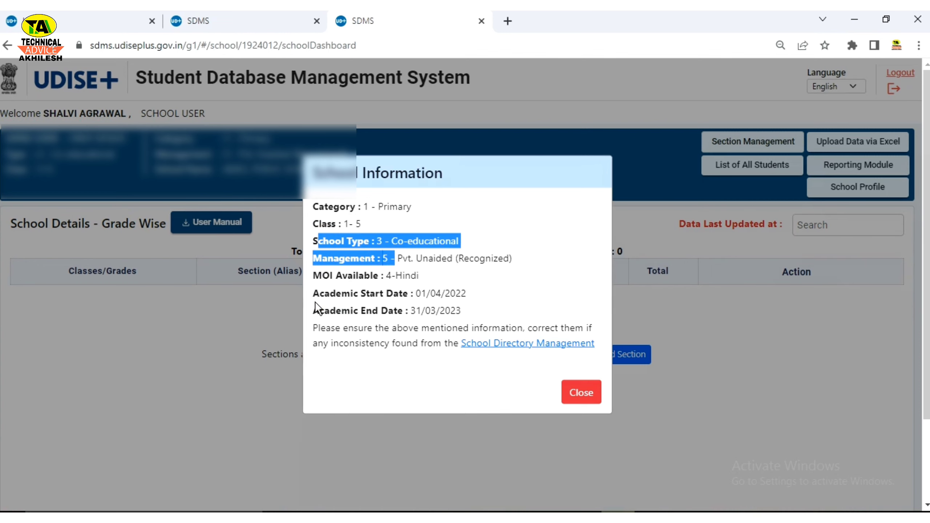
left_click(582, 394)
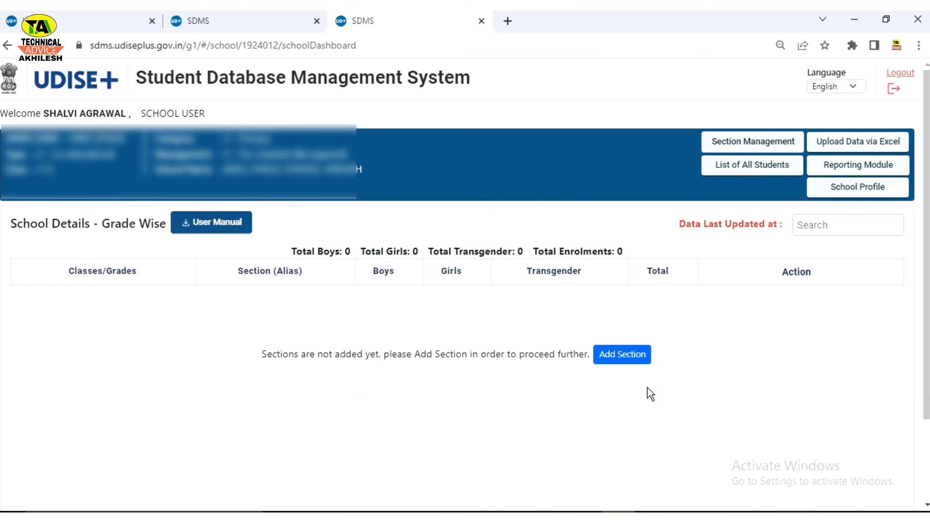
left_click(608, 355)
Step: Open the School Profile page and scroll to its Basic Info section
left_click(857, 193)
left_click(751, 269)
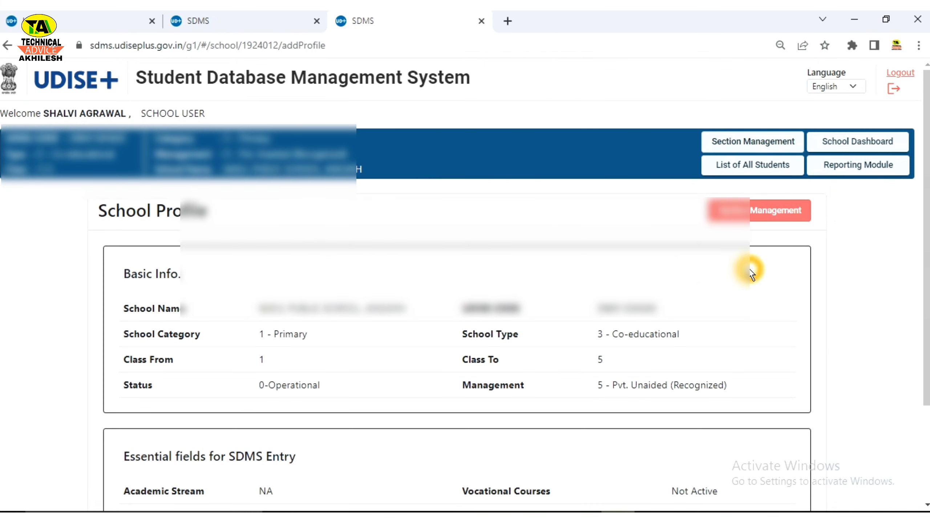
left_click(411, 273)
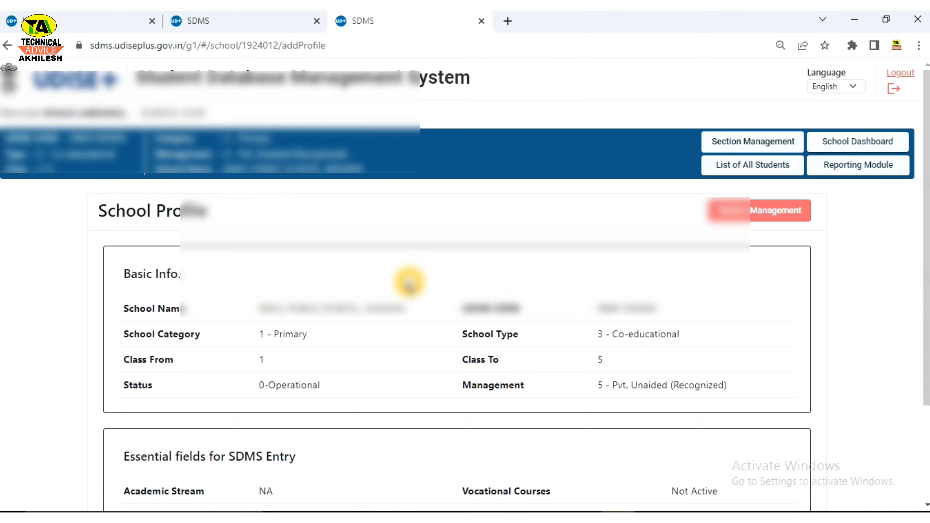
scroll(410, 282, "down", 3)
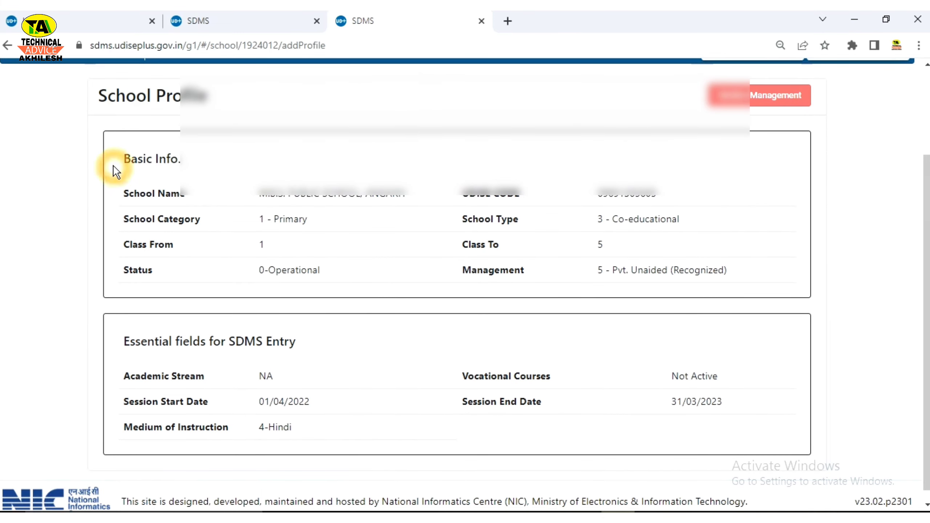
left_click_drag(114, 171, 207, 166)
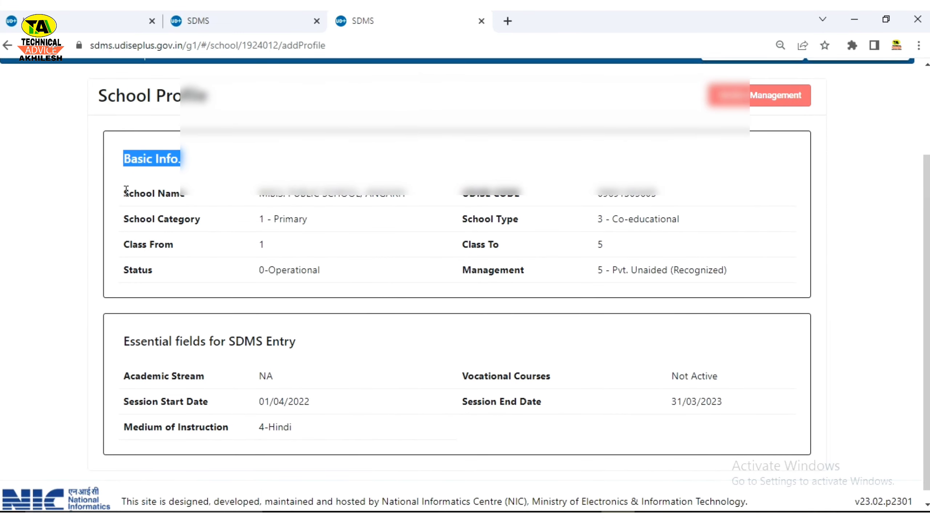
left_click(308, 204)
Step: Review Basic Info: classes 1 to 5, 0-Operational, 5 - Pvt. Unaided (Recognized), then Essential fields for SDMS Entry
left_click_drag(480, 192, 619, 195)
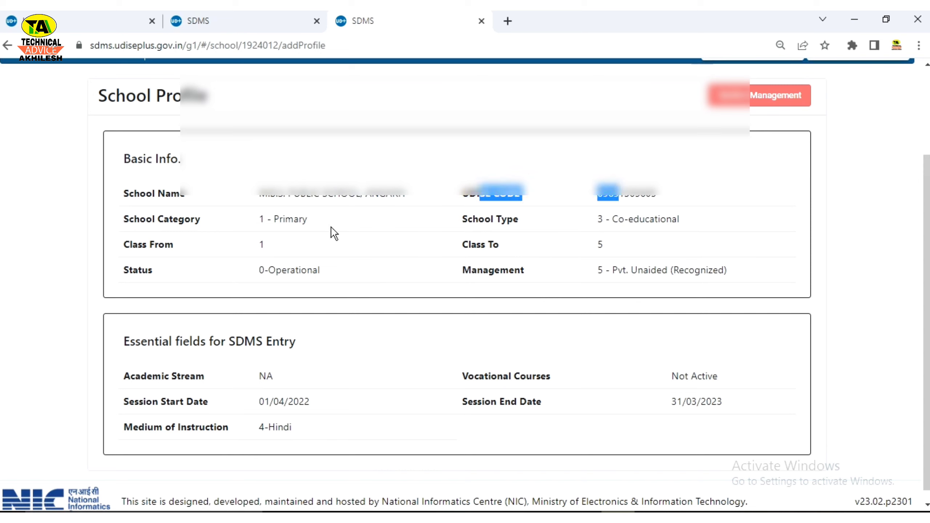
left_click_drag(253, 220, 492, 232)
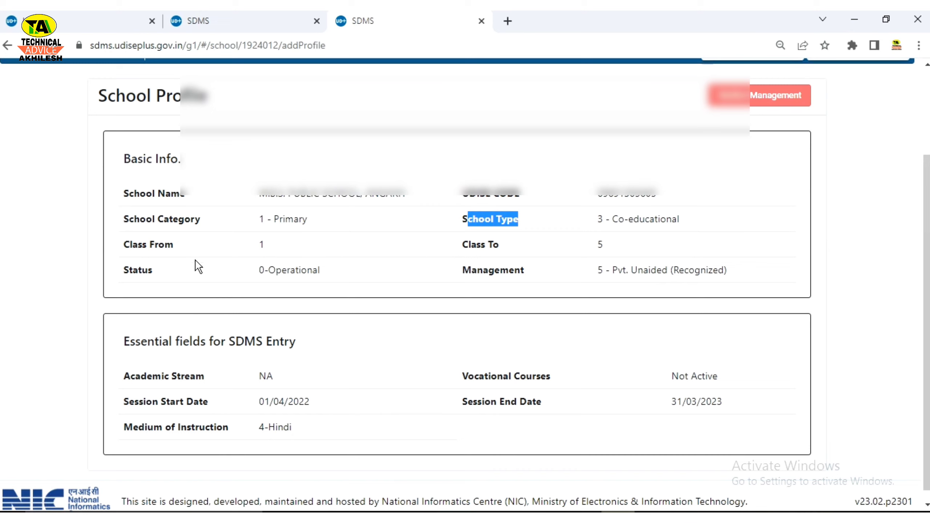
left_click_drag(236, 249, 301, 249)
left_click(582, 244)
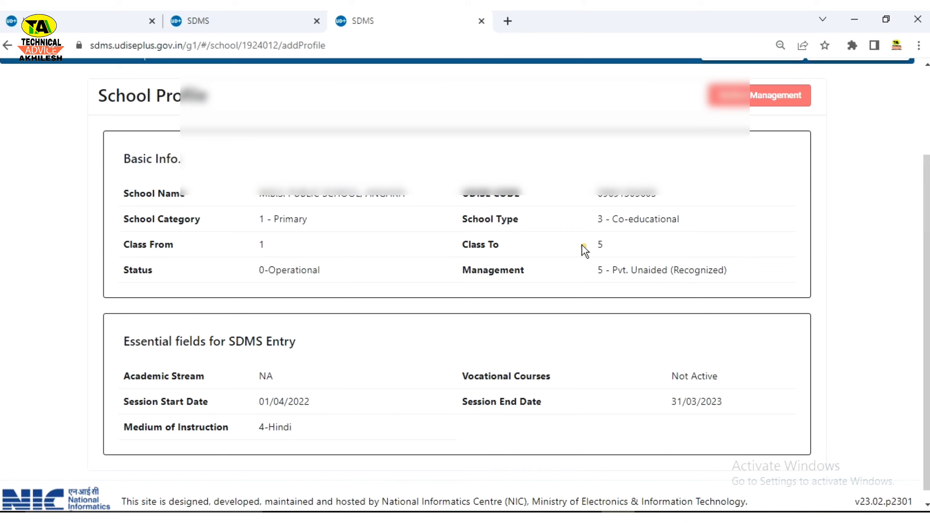
left_click_drag(582, 244, 646, 246)
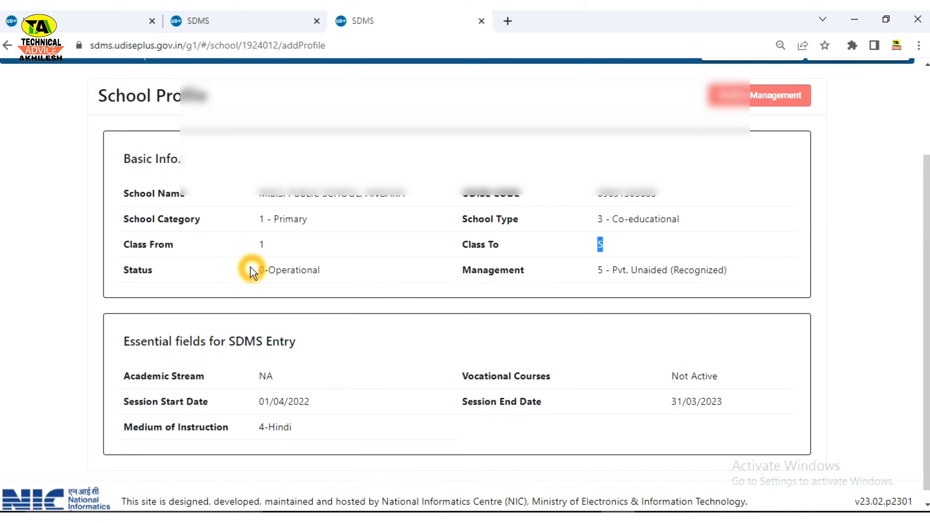
left_click_drag(251, 272, 339, 272)
left_click_drag(591, 273, 720, 272)
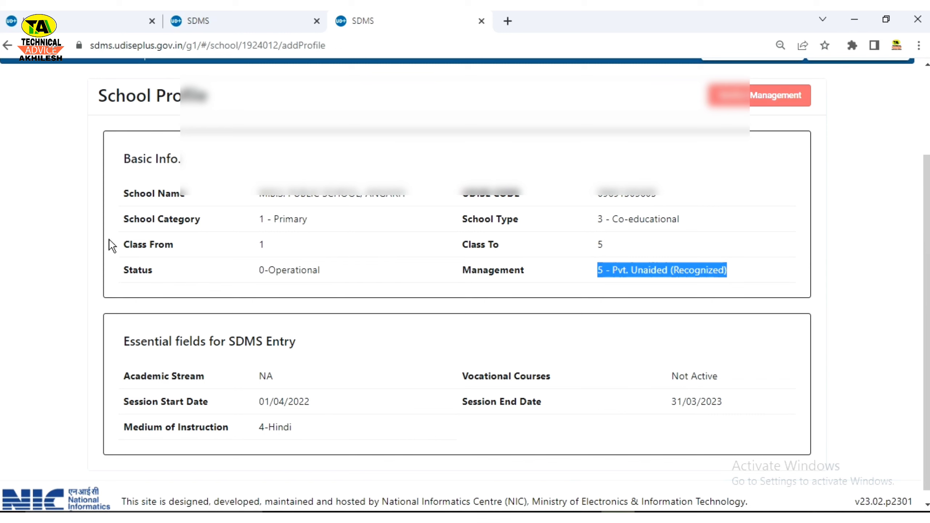
scroll(137, 248, "down", 1)
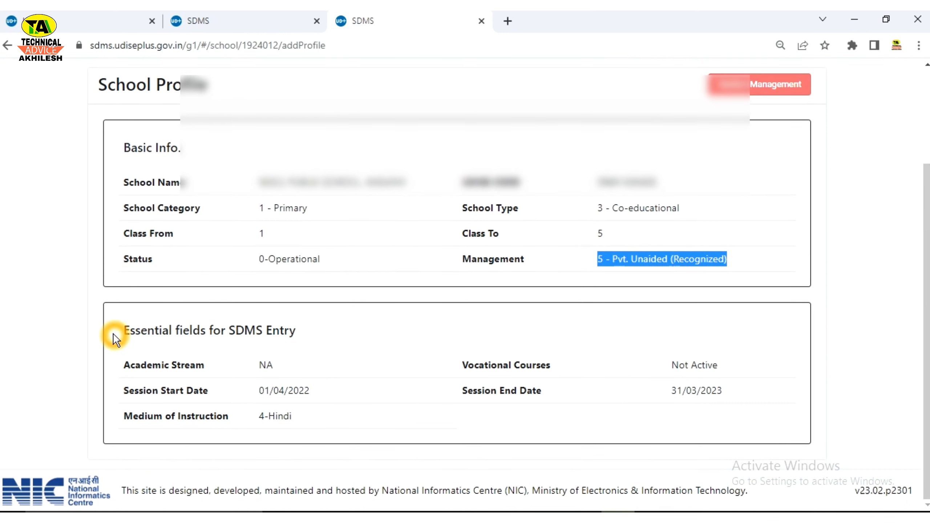
left_click_drag(113, 334, 300, 333)
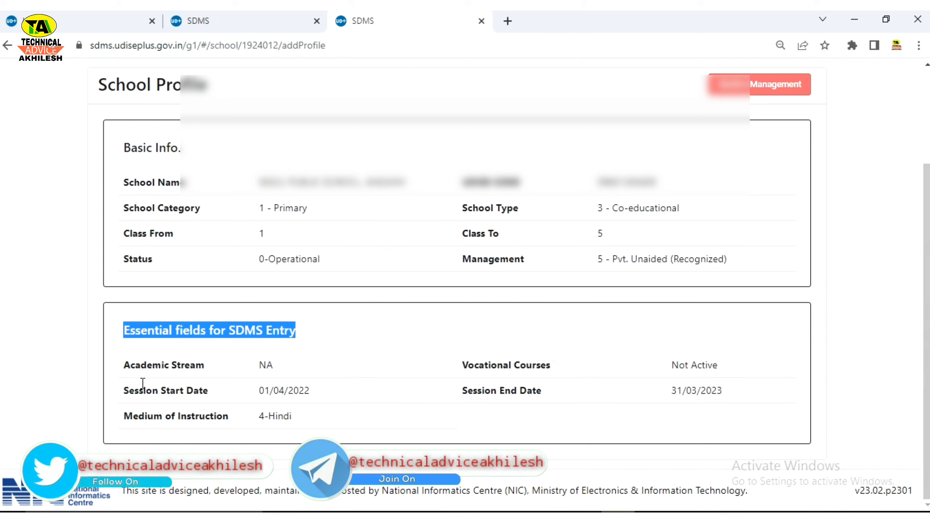
left_click_drag(118, 394, 152, 391)
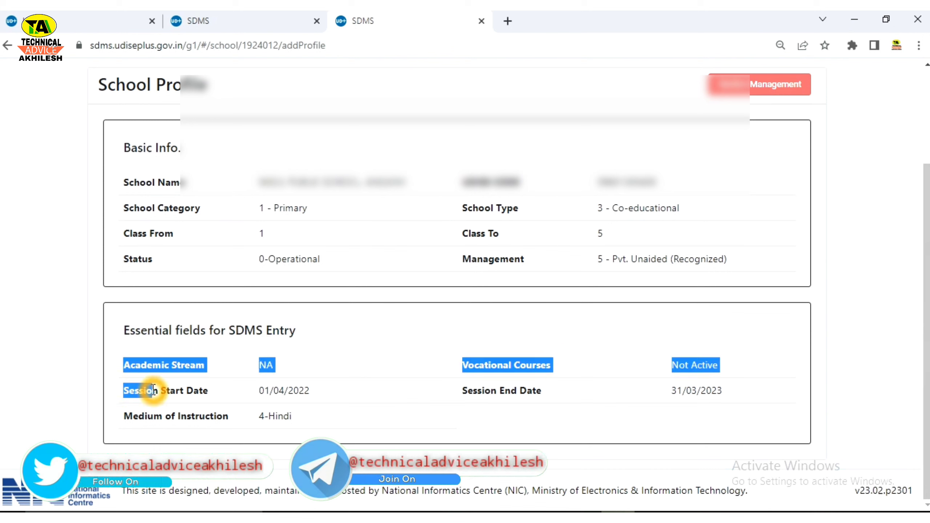
left_click(124, 397)
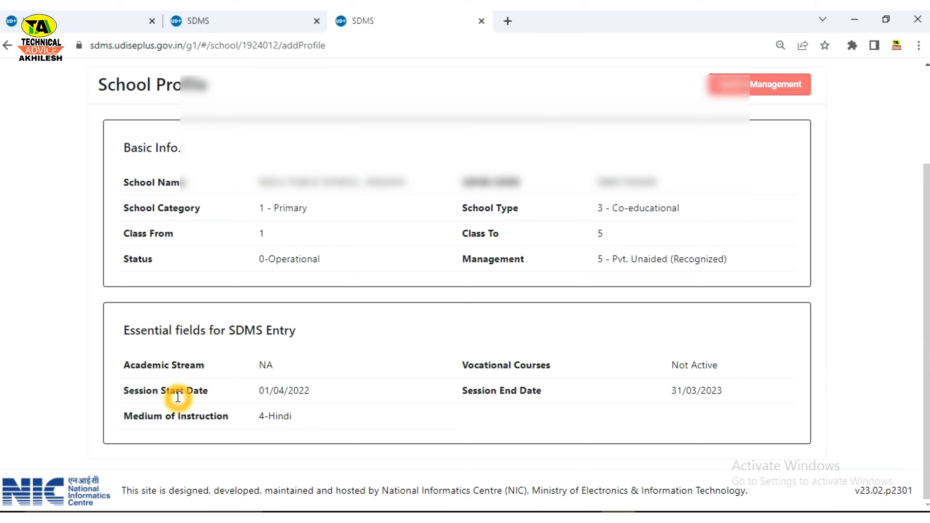
left_click_drag(194, 392, 318, 397)
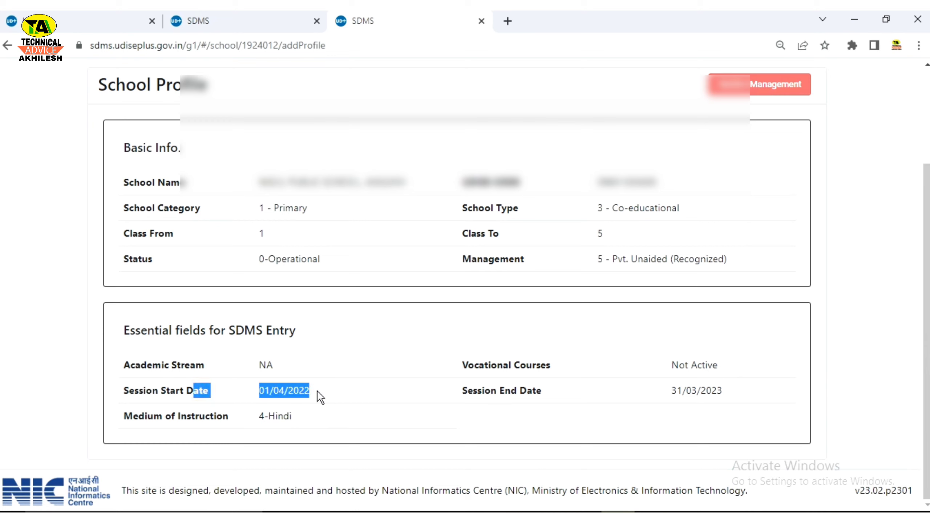
left_click(242, 394)
left_click(297, 396)
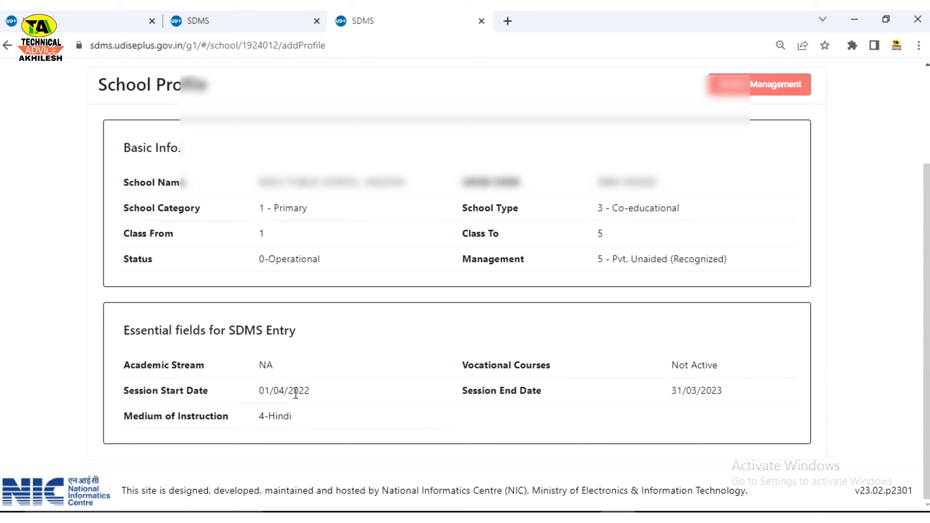
left_click(260, 394)
left_click(272, 391)
left_click_drag(259, 391, 335, 380)
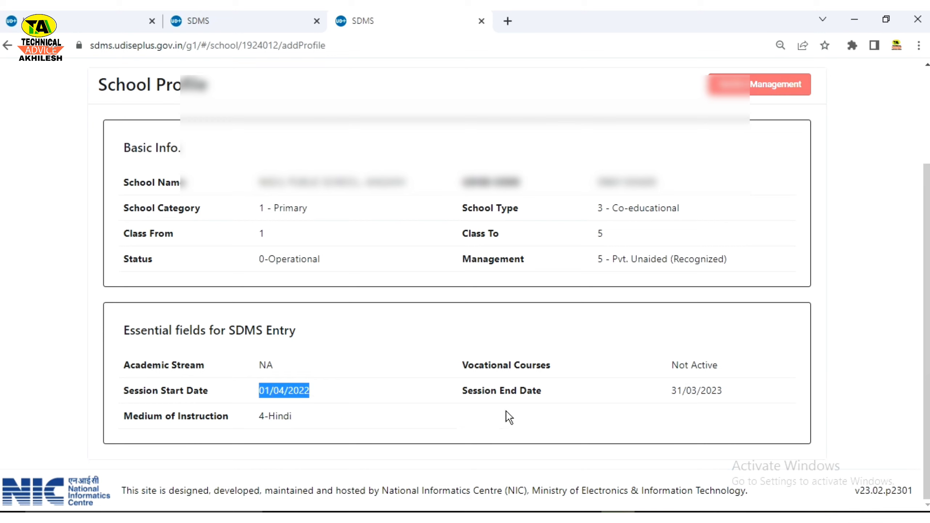
left_click_drag(669, 393, 748, 394)
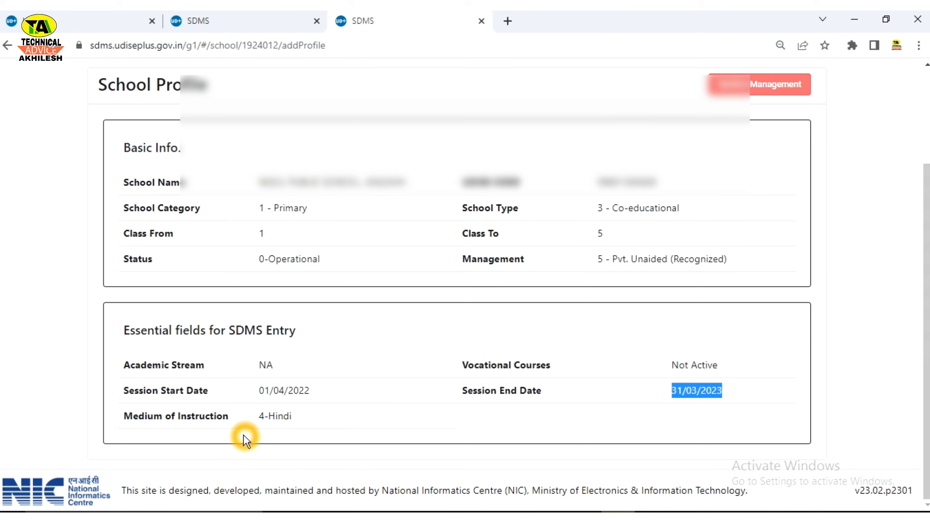
left_click_drag(257, 418, 308, 417)
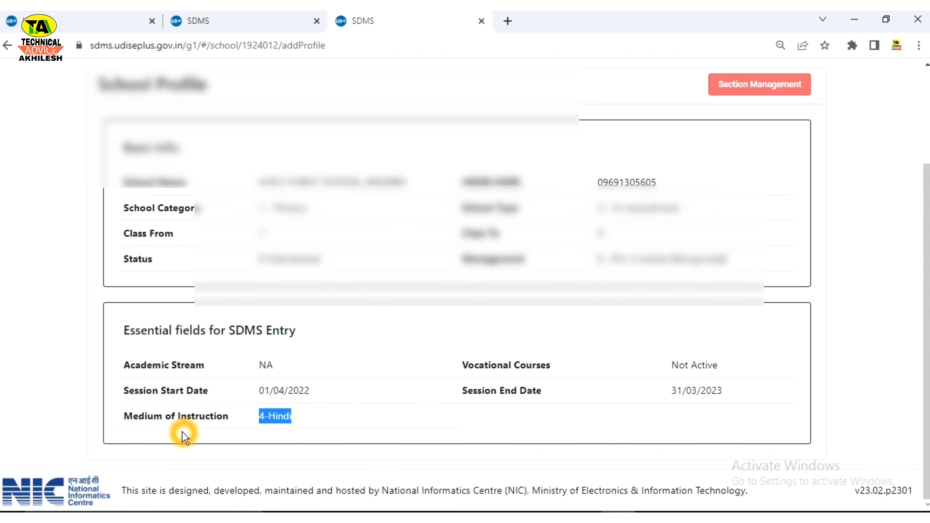
scroll(338, 435, "up", 3)
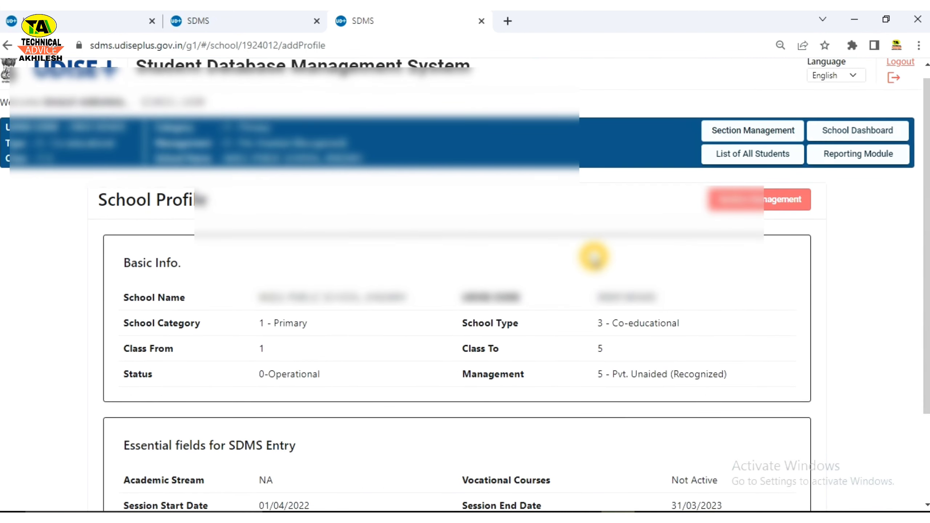
Step: Visit Section Management, the School Dashboard and School Profile, then return to Section Management
left_click(769, 201)
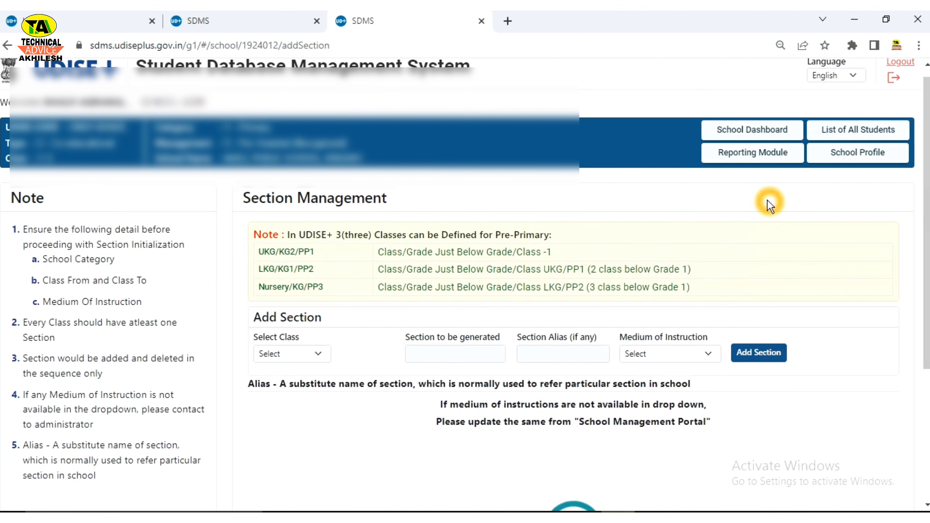
left_click(733, 135)
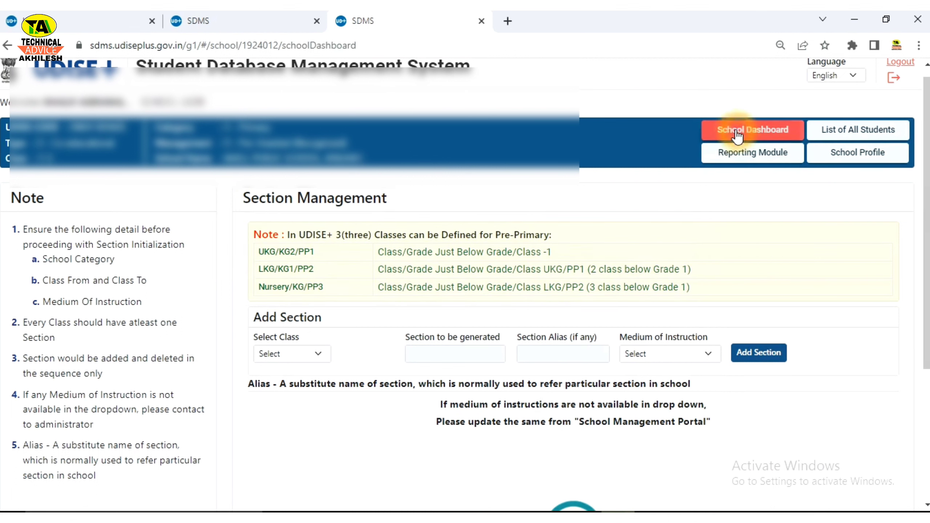
left_click(608, 348)
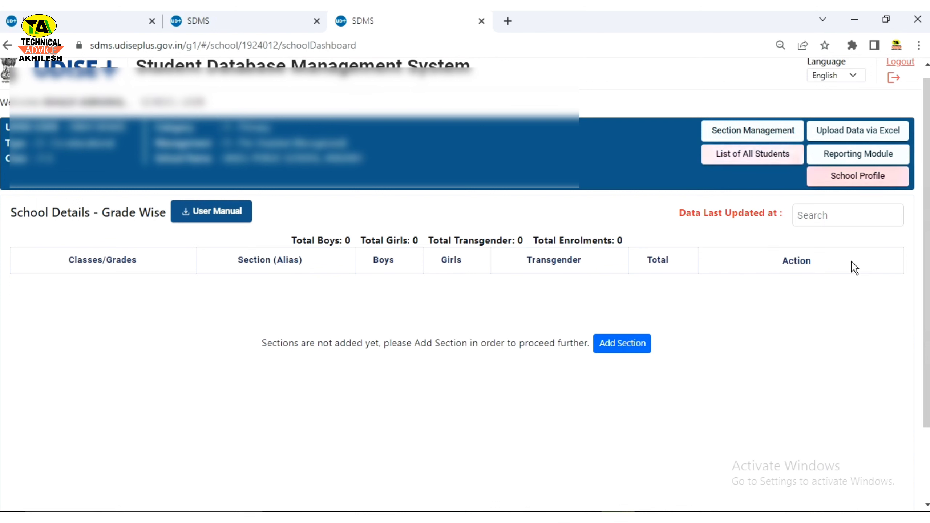
left_click(622, 352)
left_click(622, 344)
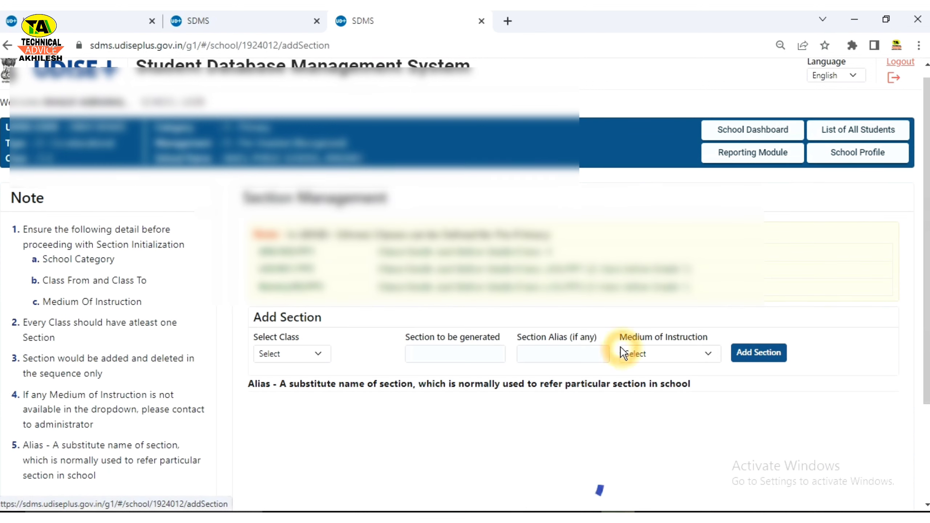
left_click(825, 165)
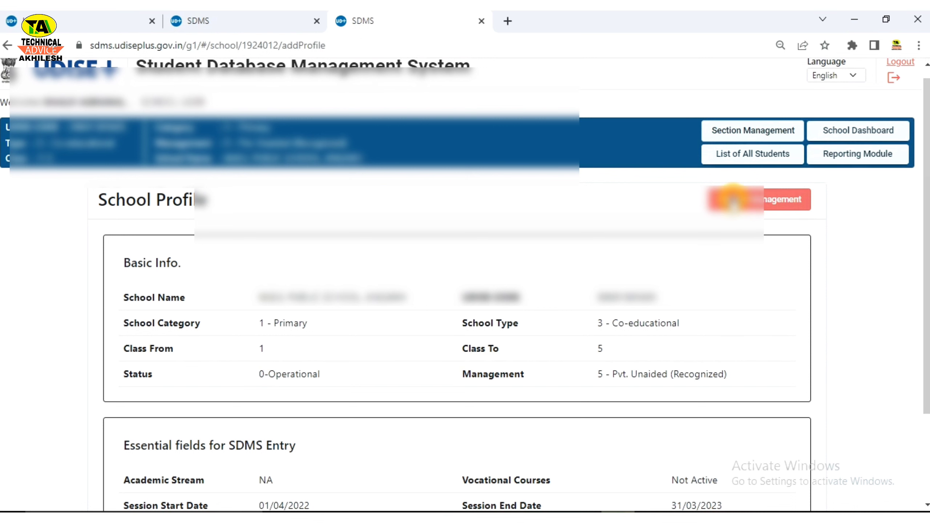
left_click(734, 200)
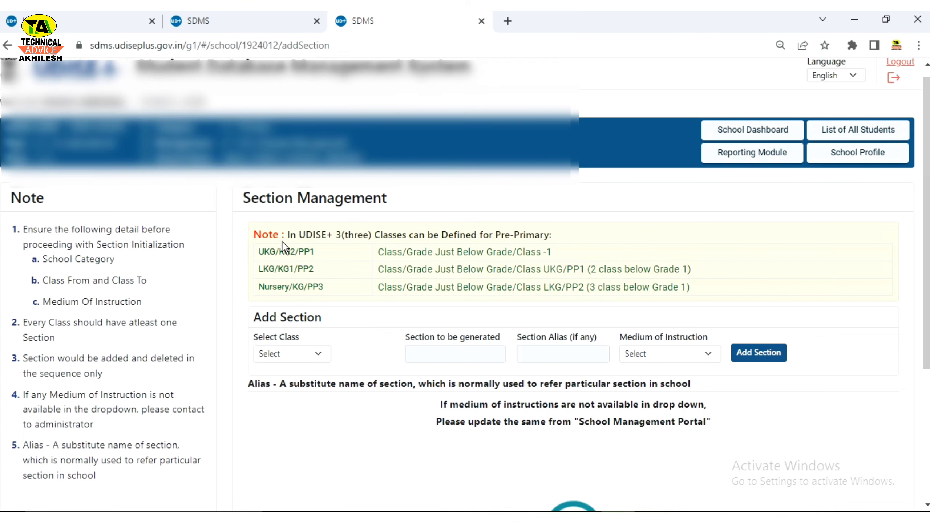
Step: Review the pre-primary note covering the UKG/KG2/PP1, LKG/KG1/PP2 and Nursery rows
left_click_drag(243, 198, 440, 199)
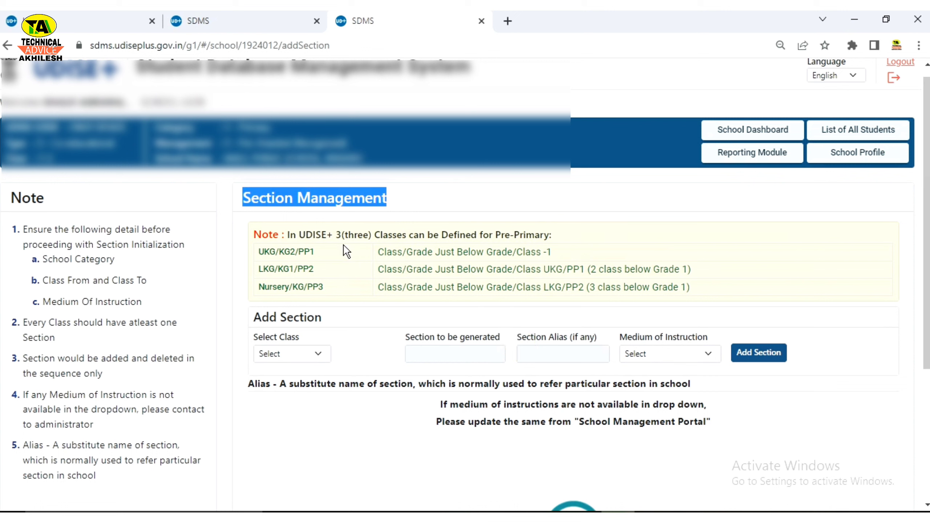
left_click_drag(254, 234, 553, 252)
left_click(581, 253)
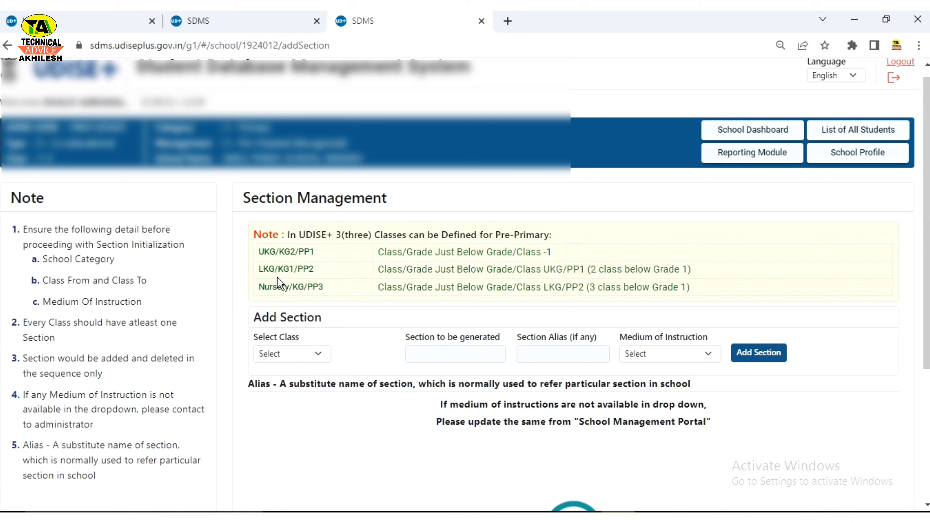
left_click_drag(258, 252, 566, 255)
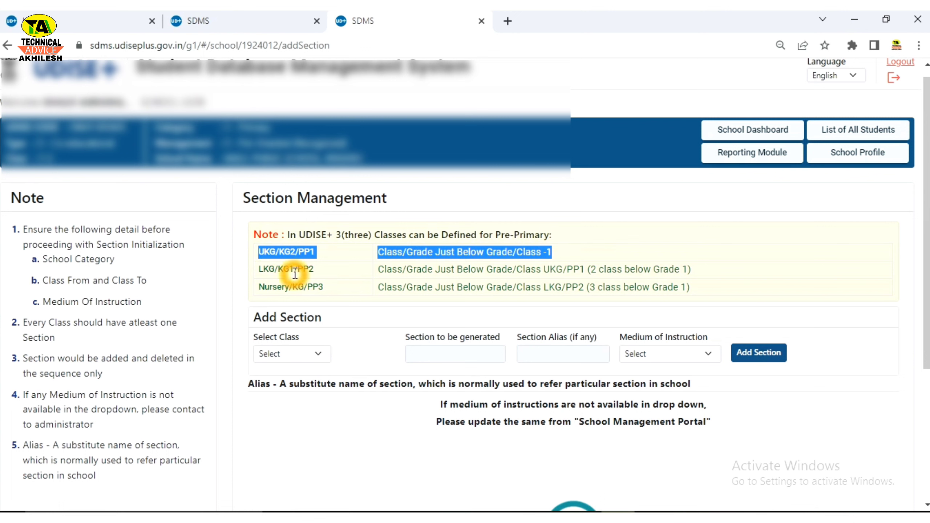
left_click(657, 262)
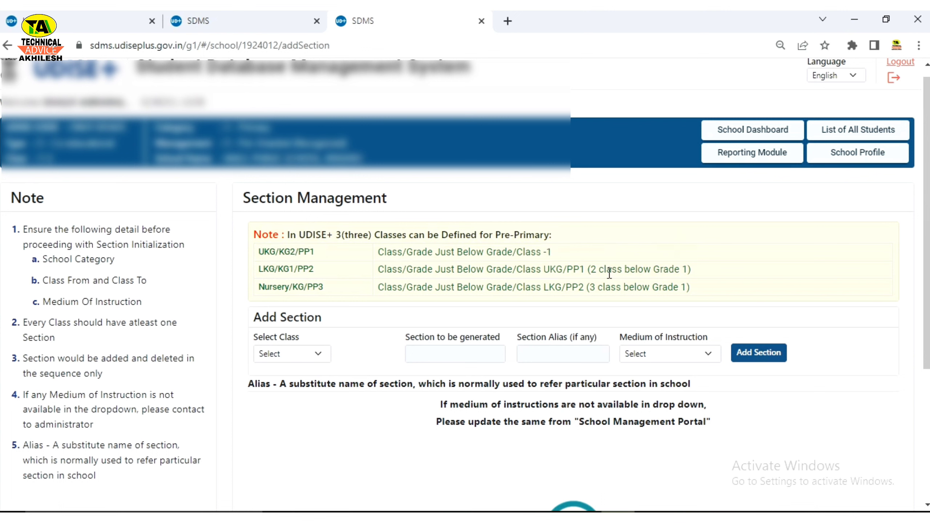
left_click_drag(294, 270, 336, 293)
left_click_drag(258, 253, 310, 269)
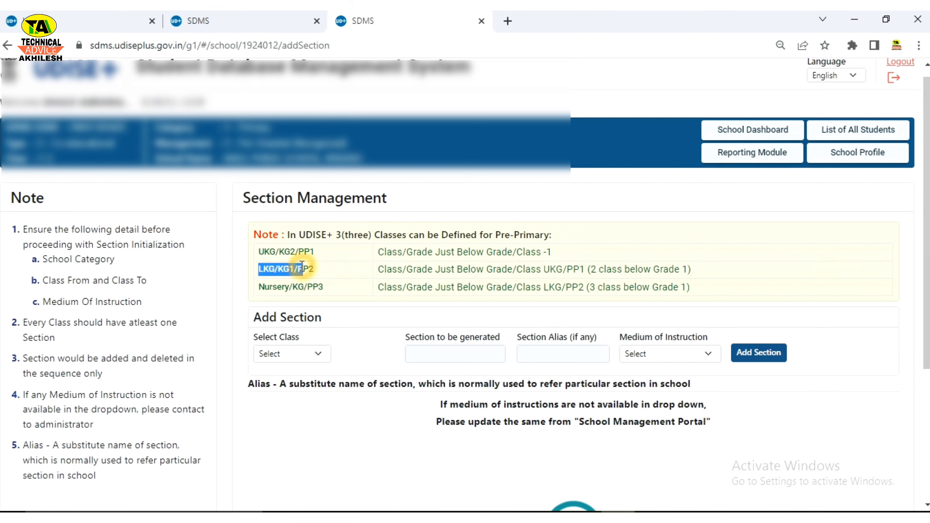
left_click(256, 295)
left_click_drag(255, 295, 328, 301)
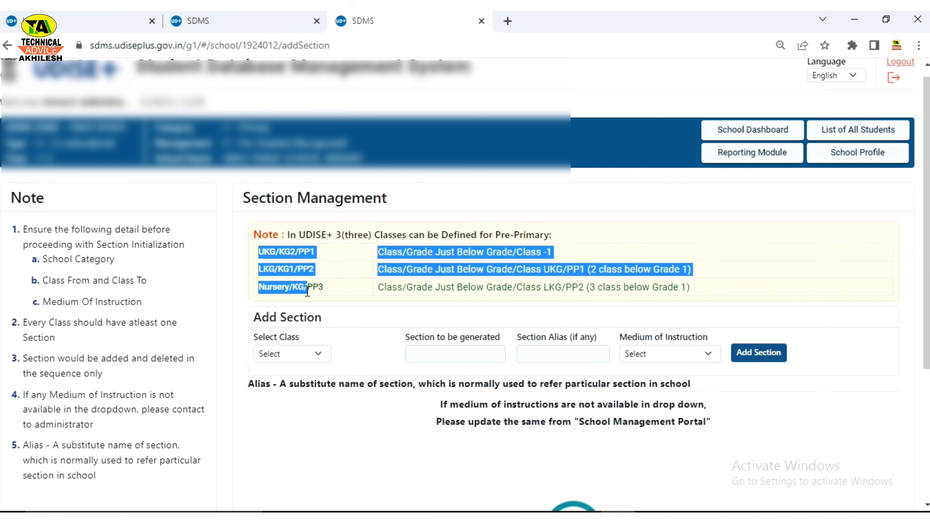
left_click(334, 304)
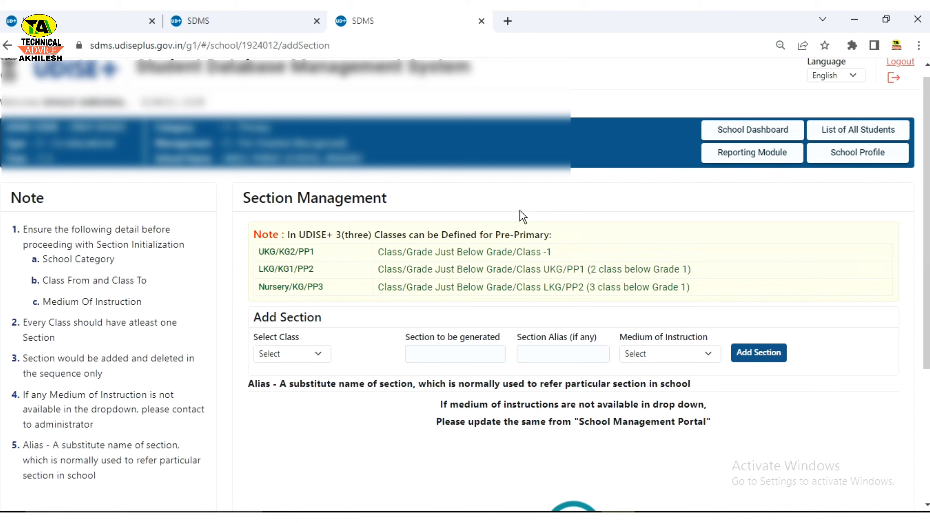
left_click_drag(494, 235, 564, 236)
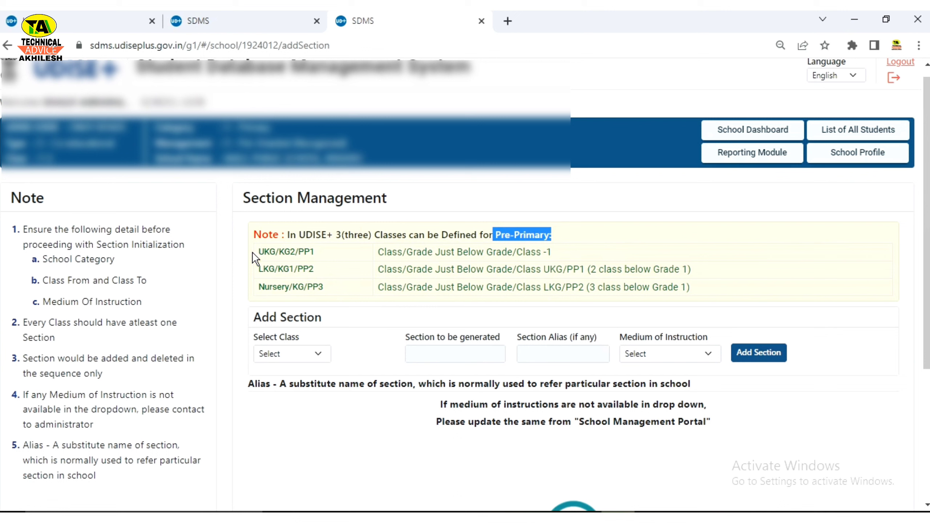
left_click_drag(255, 258, 623, 266)
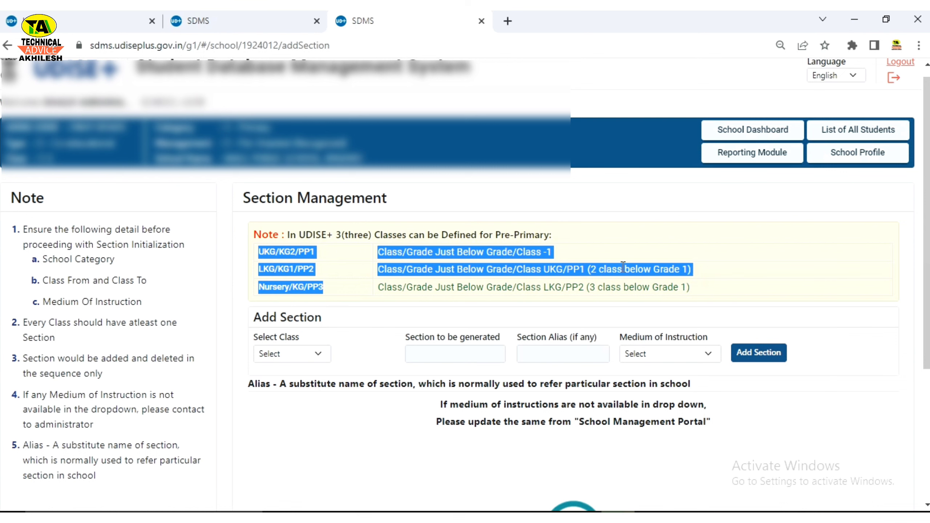
scroll(282, 300, "down", 3)
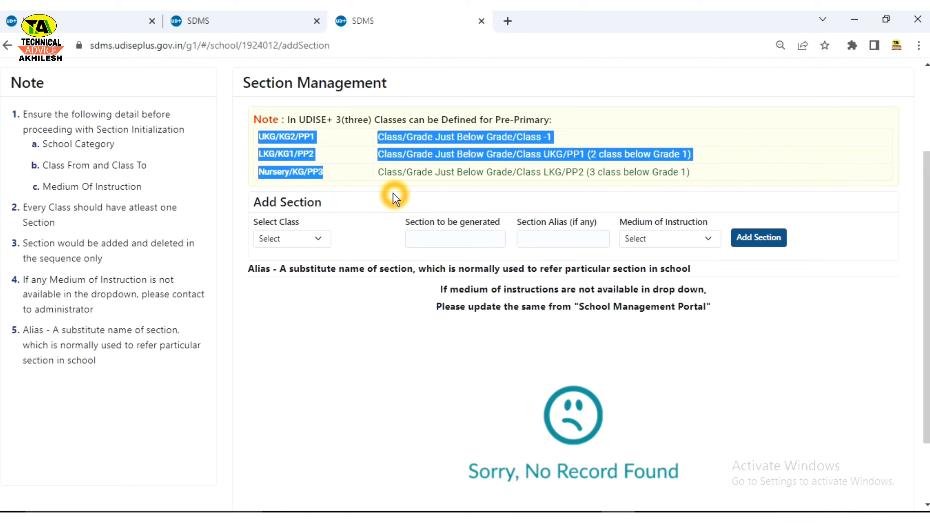
Step: Create Class I section A with 4-Hindi medium and check it in the Class - I list
left_click(316, 239)
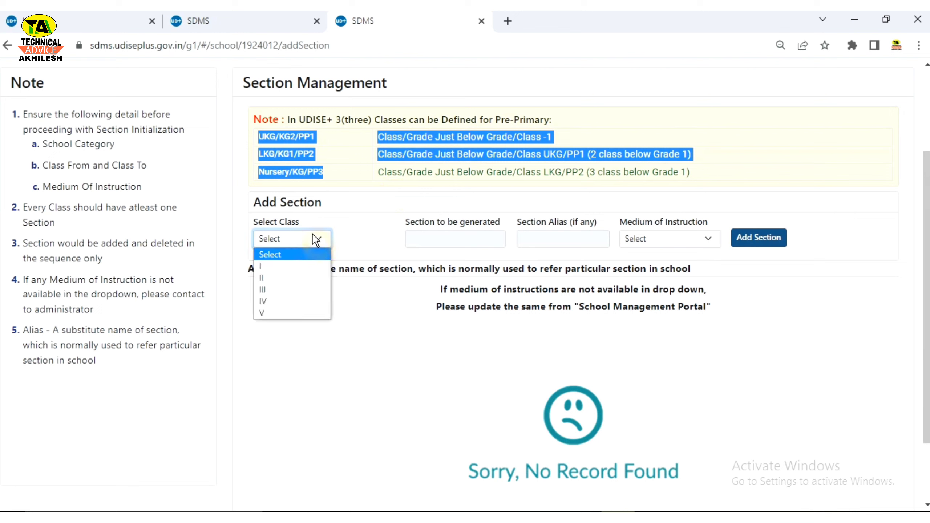
left_click(272, 268)
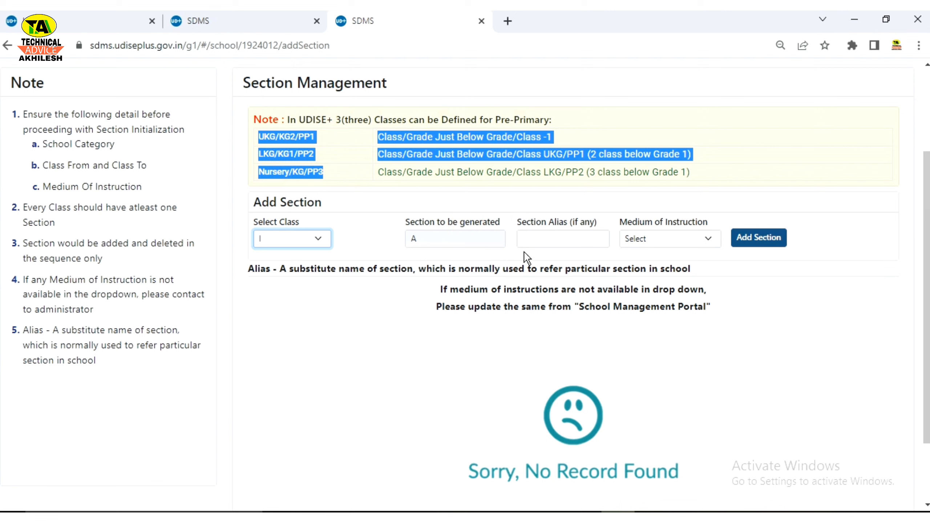
left_click(535, 242)
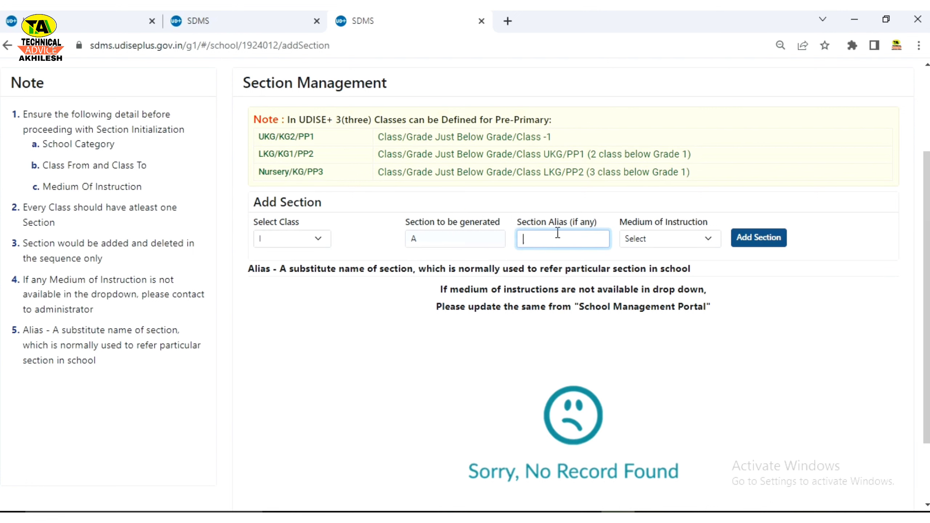
left_click(552, 241)
left_click(648, 241)
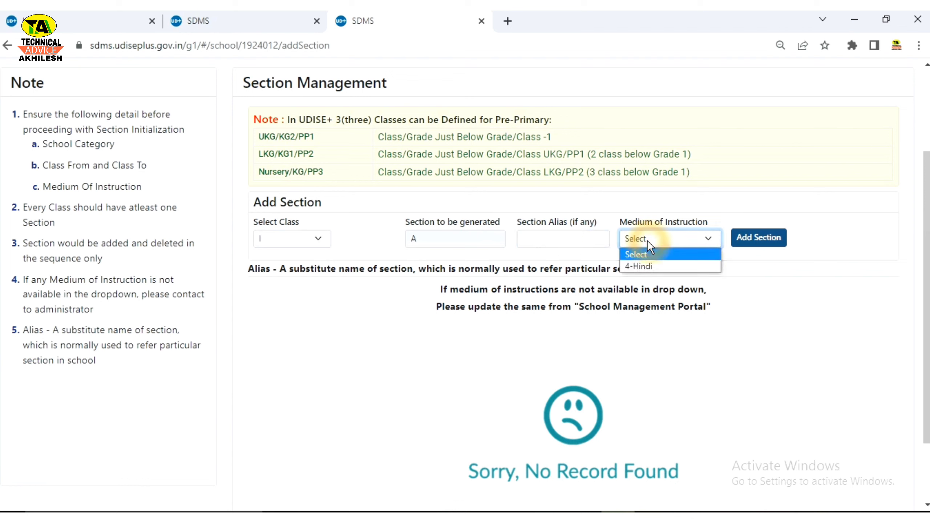
left_click(640, 266)
left_click(771, 243)
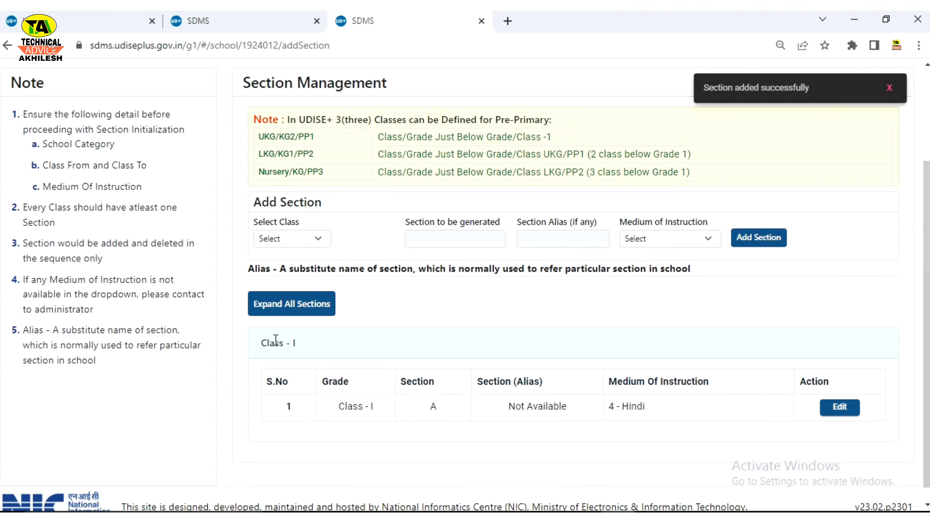
left_click(261, 345)
left_click_drag(256, 344, 326, 343)
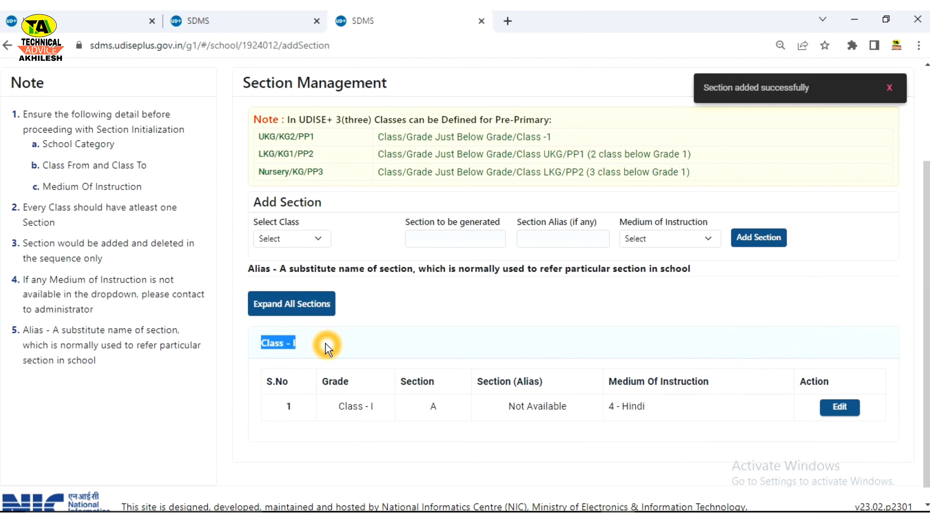
Step: Add section A for Class II with 4-Hindi medium
left_click(294, 380)
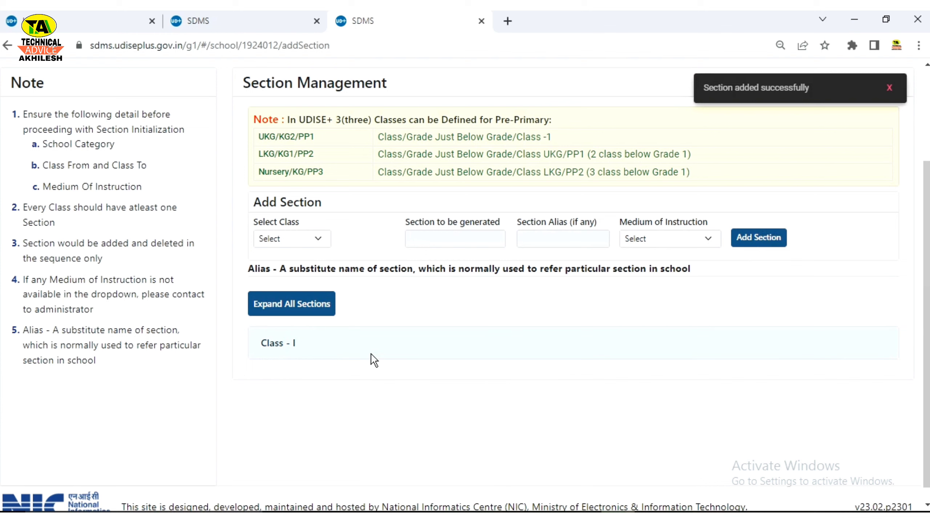
left_click(314, 238)
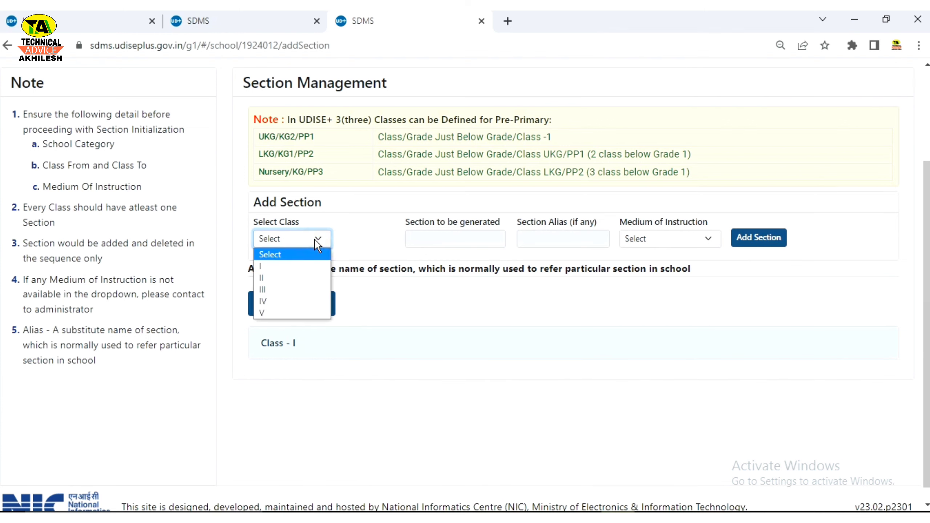
left_click(267, 279)
left_click(660, 245)
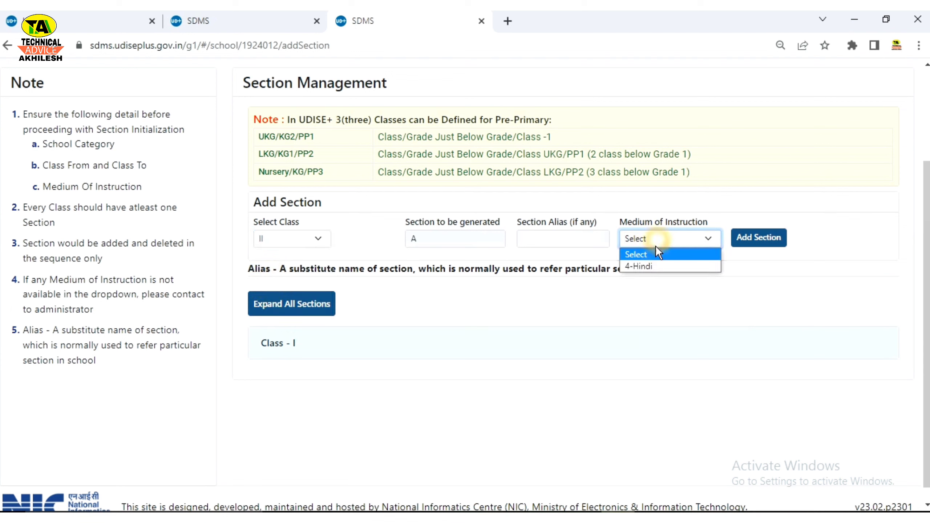
left_click(652, 265)
left_click(761, 239)
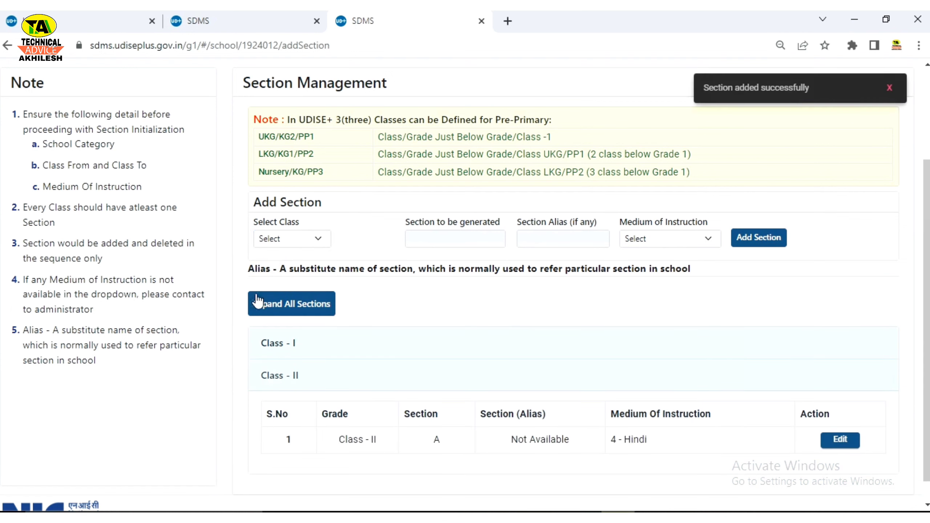
Step: After an unsuccessful Class III attempt, add section A for Class IV with 4-Hindi medium
left_click(294, 242)
left_click(279, 291)
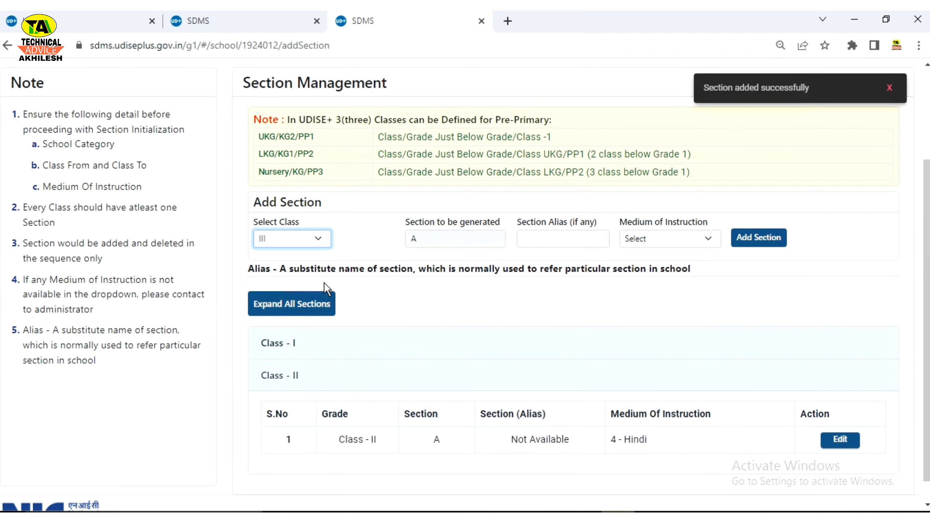
left_click(754, 239)
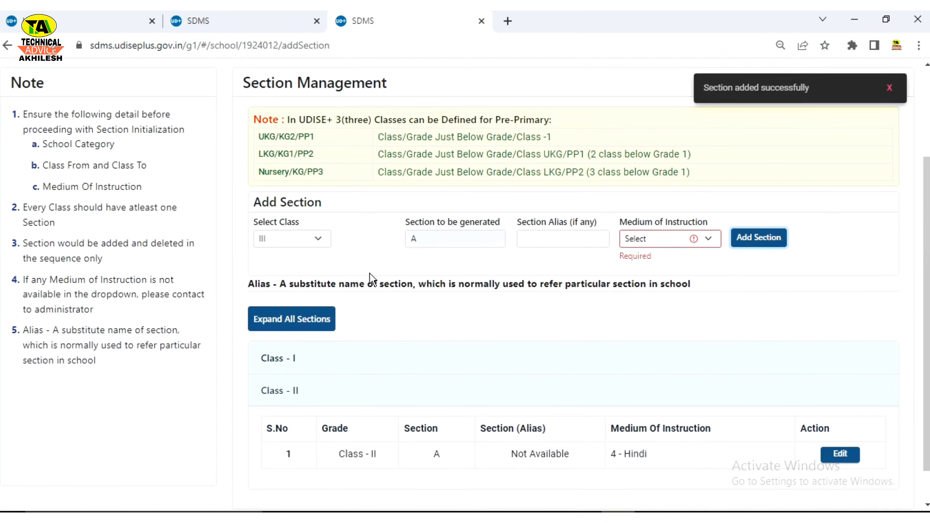
left_click(307, 240)
left_click(269, 300)
left_click(684, 242)
left_click(657, 261)
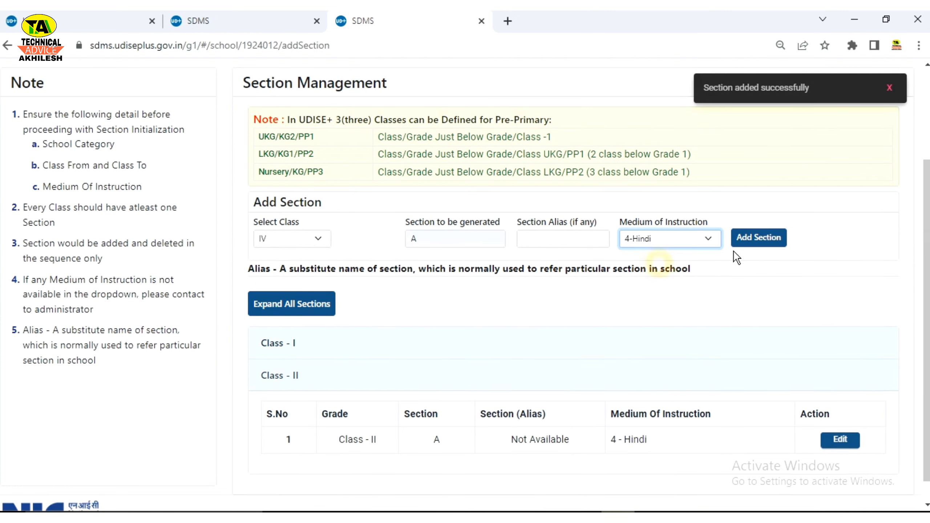
left_click(763, 237)
Step: Select Class V and try adding its section without a medium
left_click(300, 237)
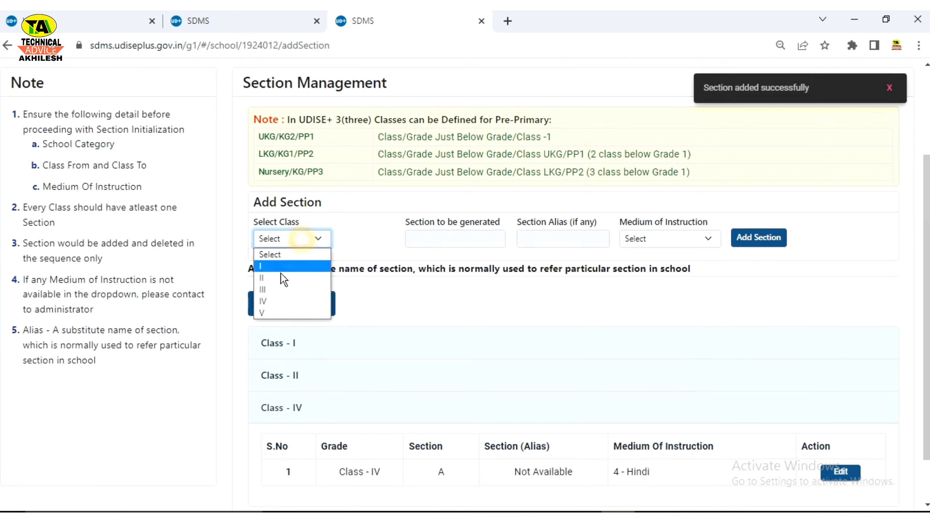
left_click(269, 307)
left_click(764, 241)
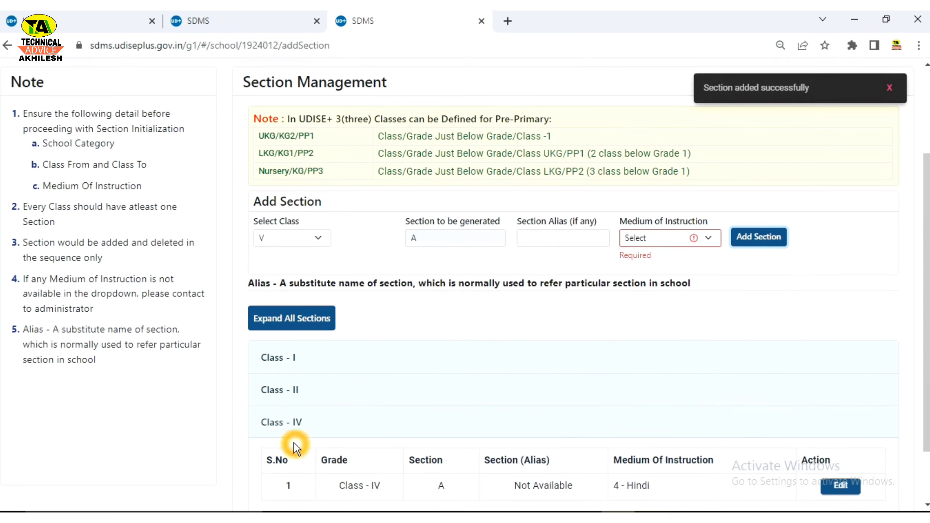
Step: Set 4-Hindi medium and add section A for Class V
scroll(294, 442, "down", 2)
left_click(314, 357)
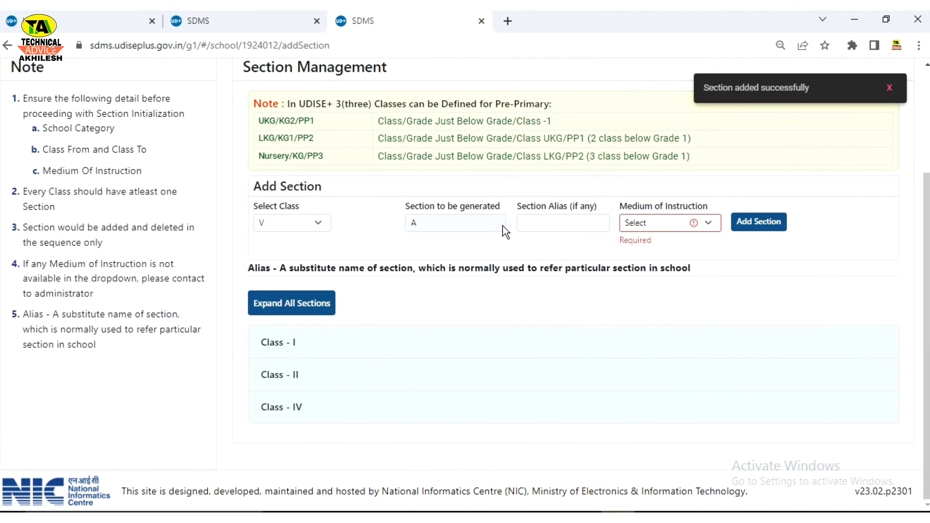
left_click(654, 222)
left_click(646, 251)
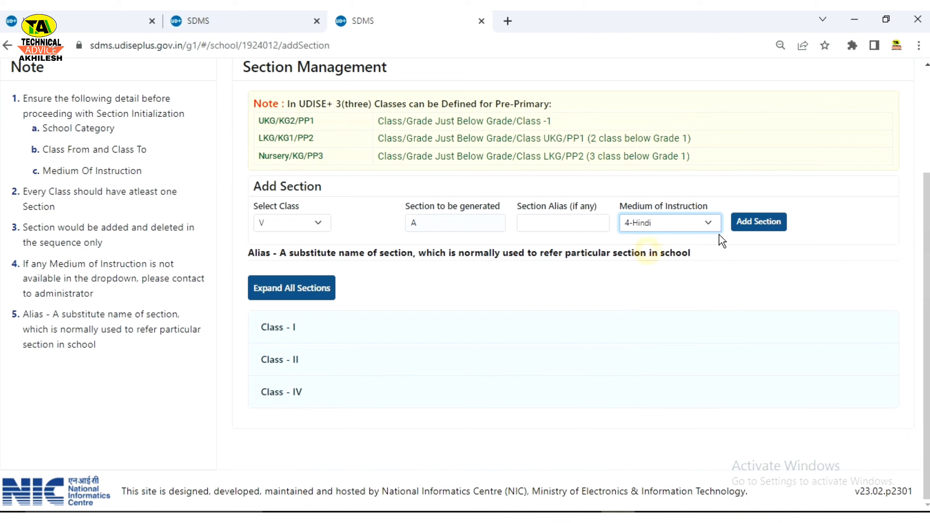
left_click(754, 229)
scroll(579, 315, "down", 2)
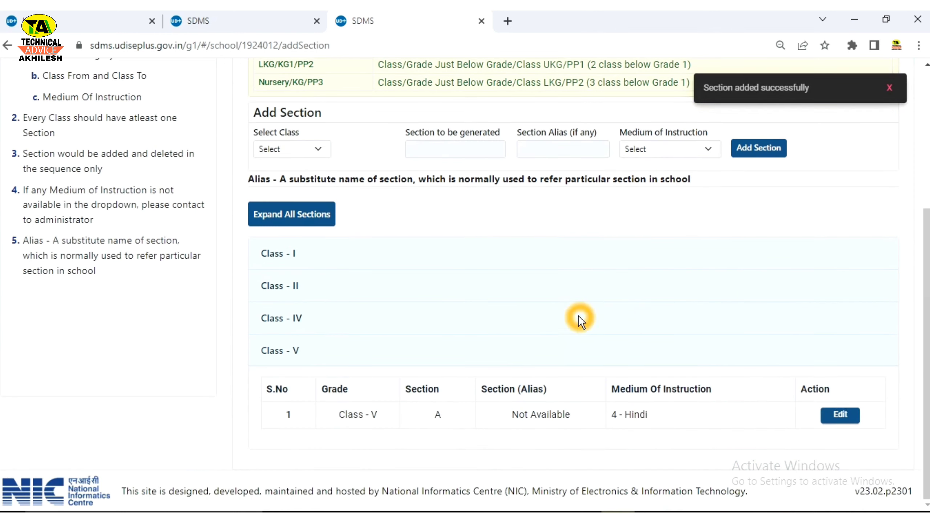
left_click(326, 353)
Step: Add section A for Class III with 4-Hindi medium and collapse the class panels
left_click(292, 223)
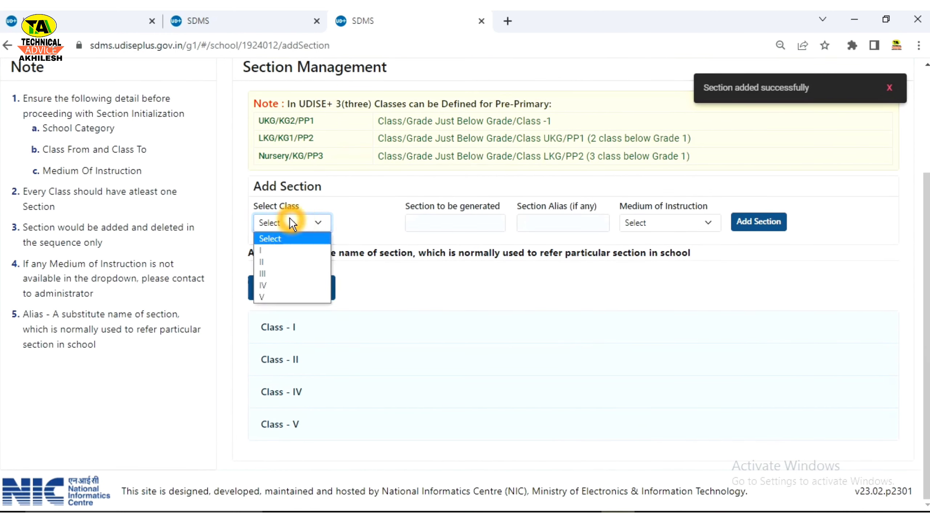
left_click(276, 274)
left_click(666, 222)
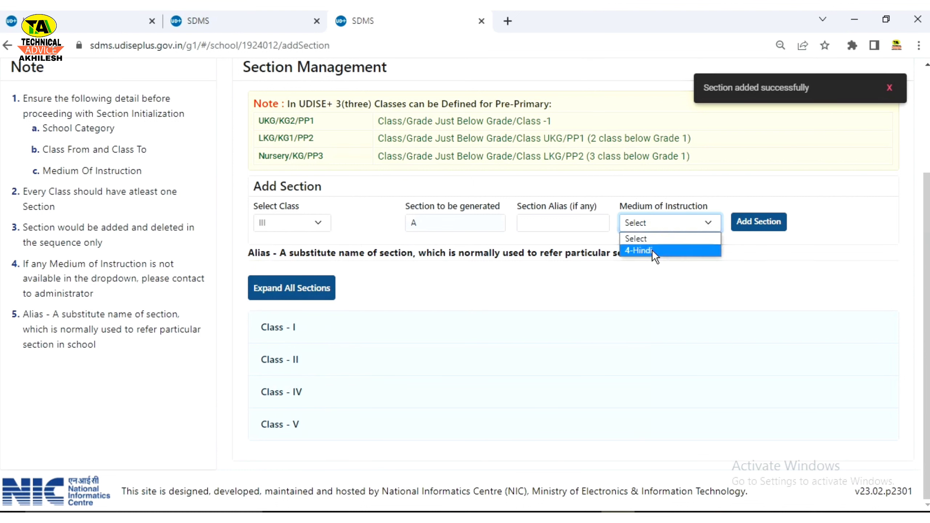
left_click(652, 250)
left_click(739, 232)
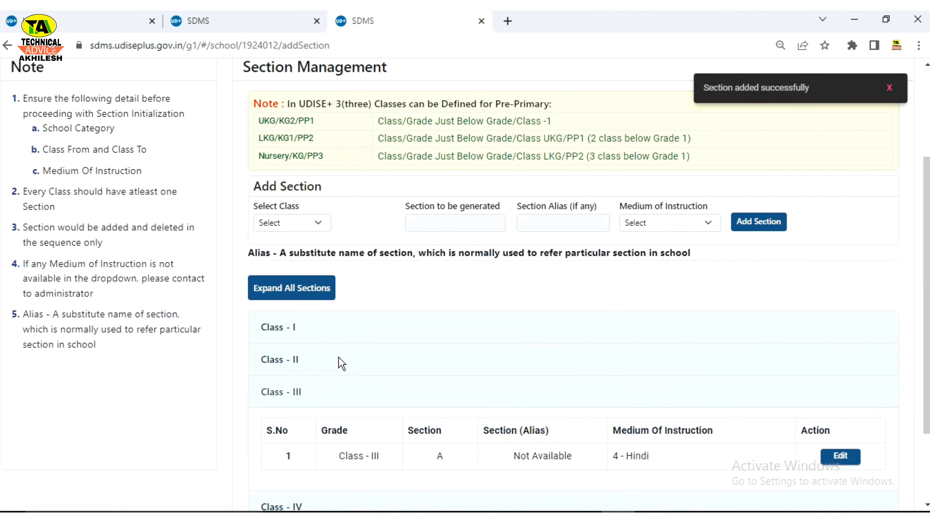
left_click(276, 334)
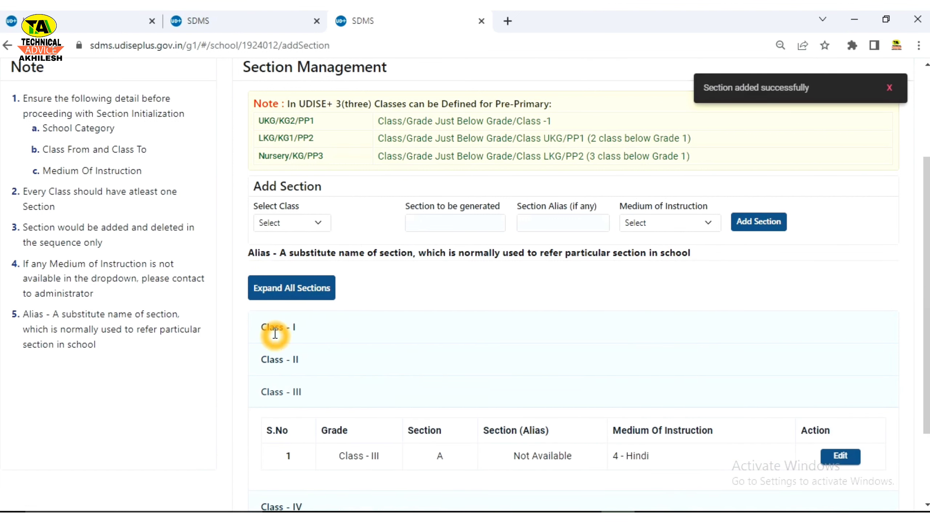
scroll(293, 367, "down", 3)
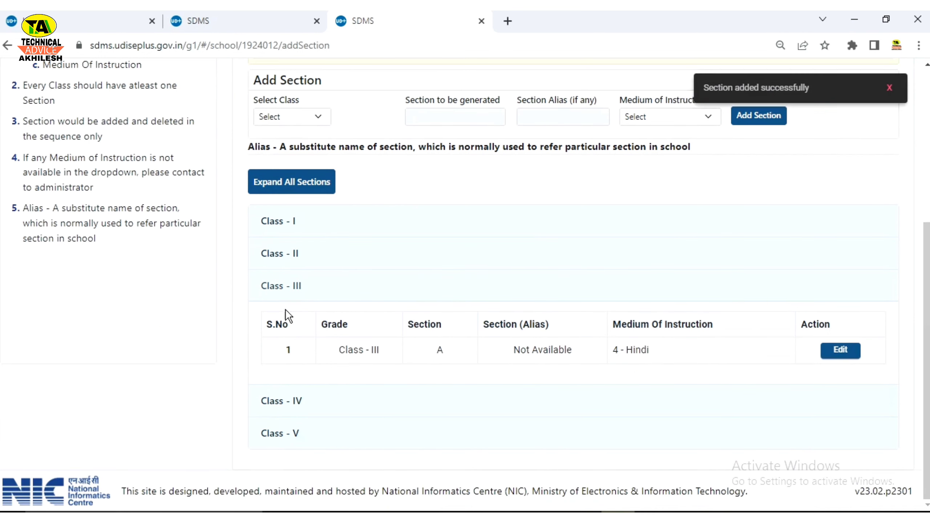
left_click(288, 287)
left_click(296, 313)
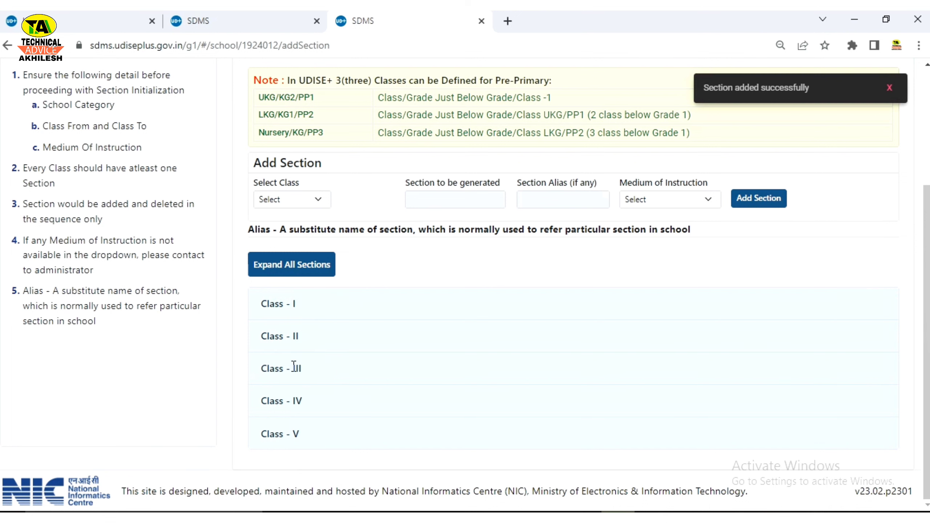
Step: Expand Class - I and add its section B with 4-Hindi medium
left_click(286, 303)
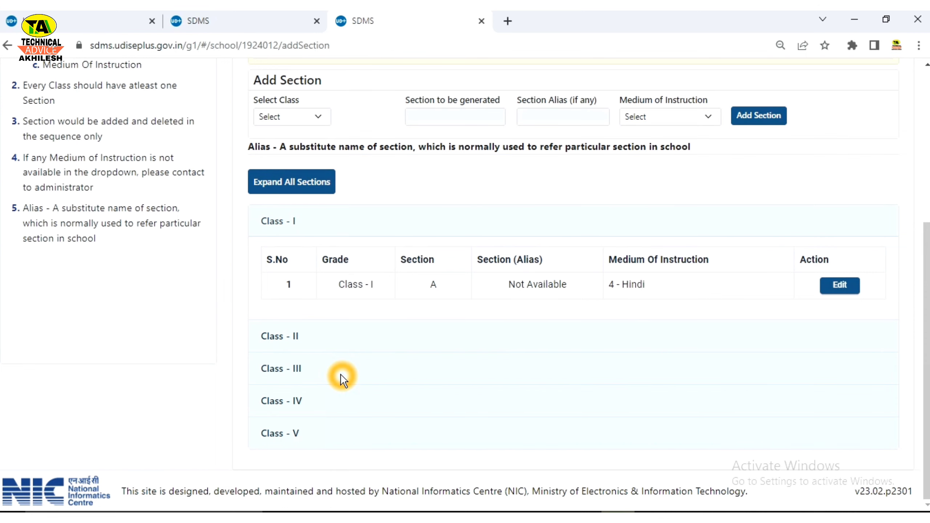
scroll(292, 295, "up", 3)
left_click(290, 232)
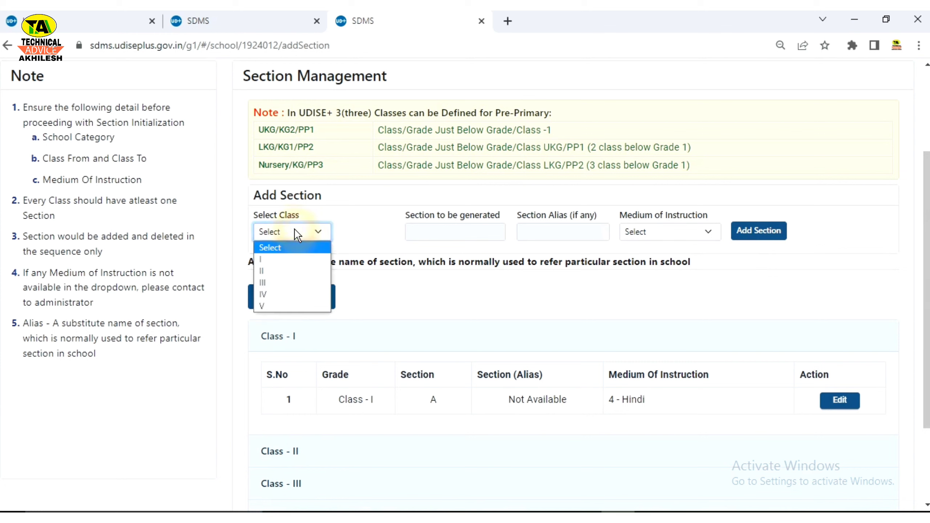
left_click(270, 259)
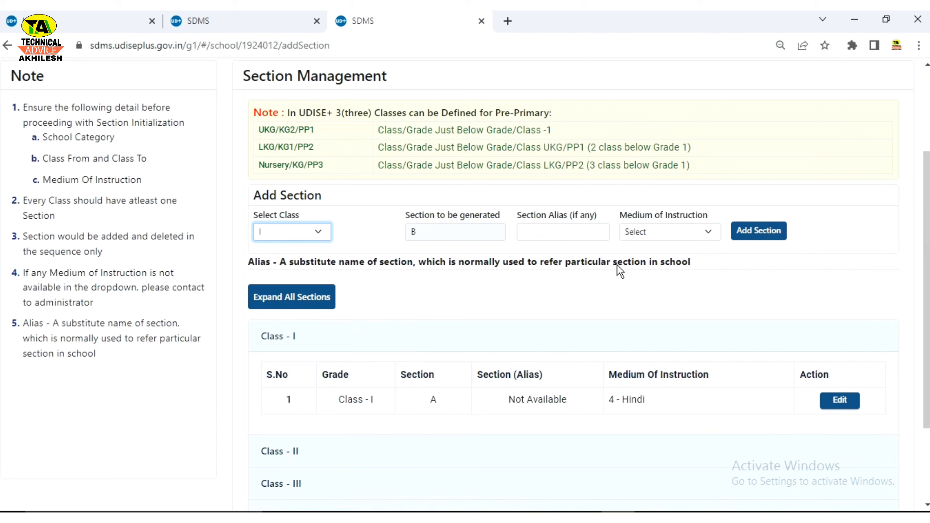
left_click(391, 234)
left_click(655, 238)
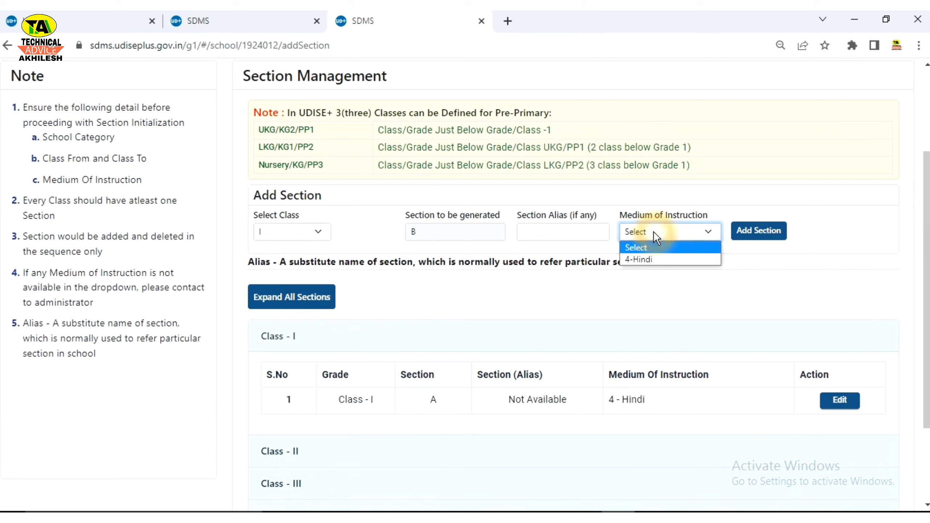
left_click(639, 261)
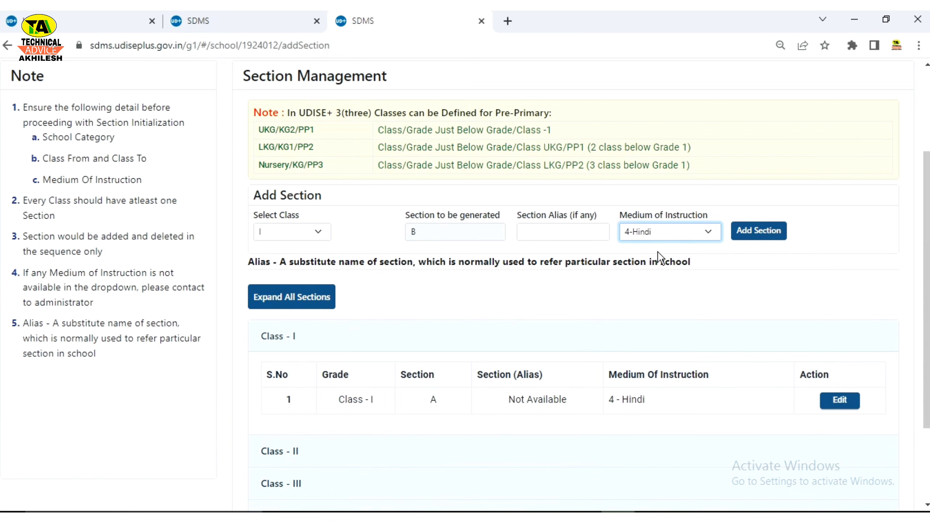
left_click(752, 239)
left_click(760, 242)
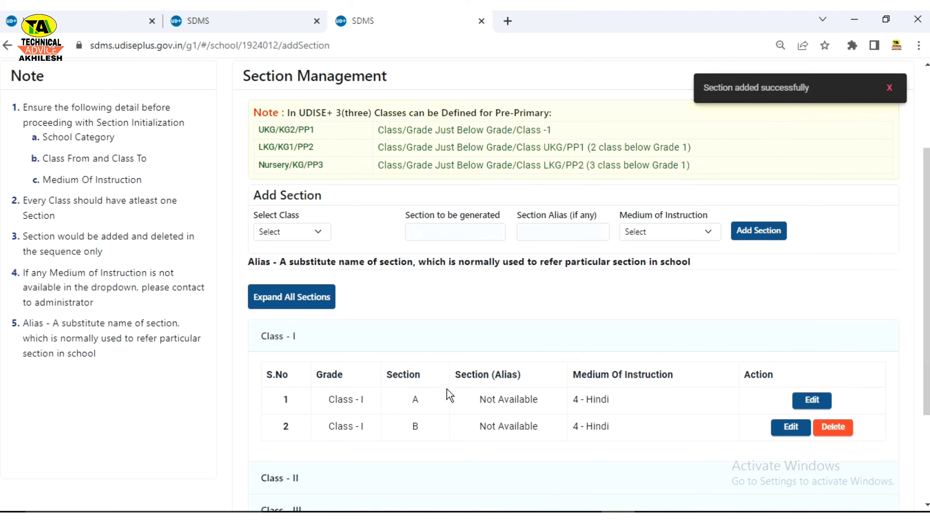
scroll(411, 394, "down", 3)
left_click(283, 234)
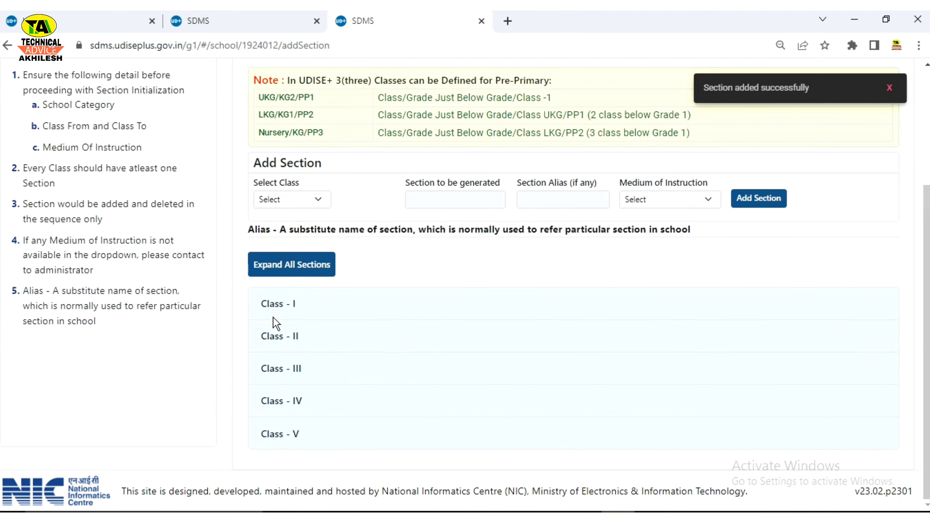
left_click(274, 305)
scroll(316, 299, "down", 2)
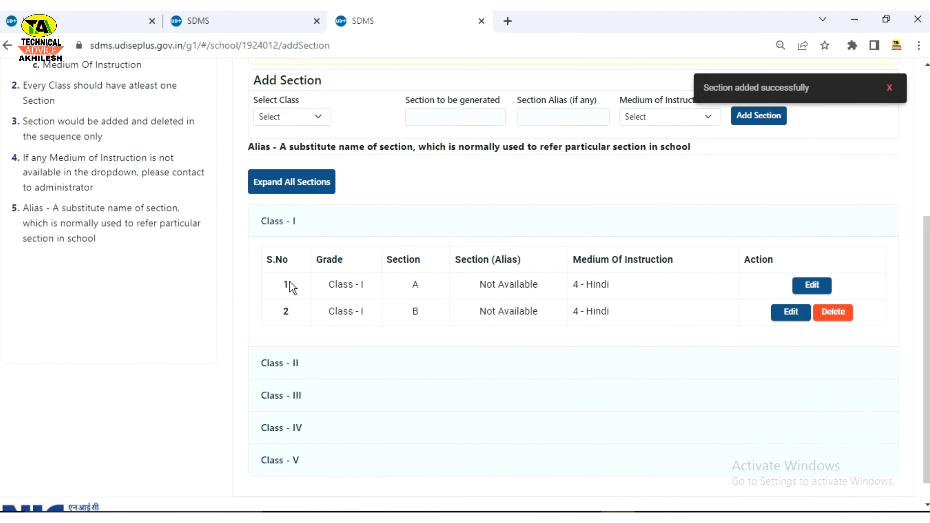
left_click(335, 281)
left_click_drag(329, 285, 381, 286)
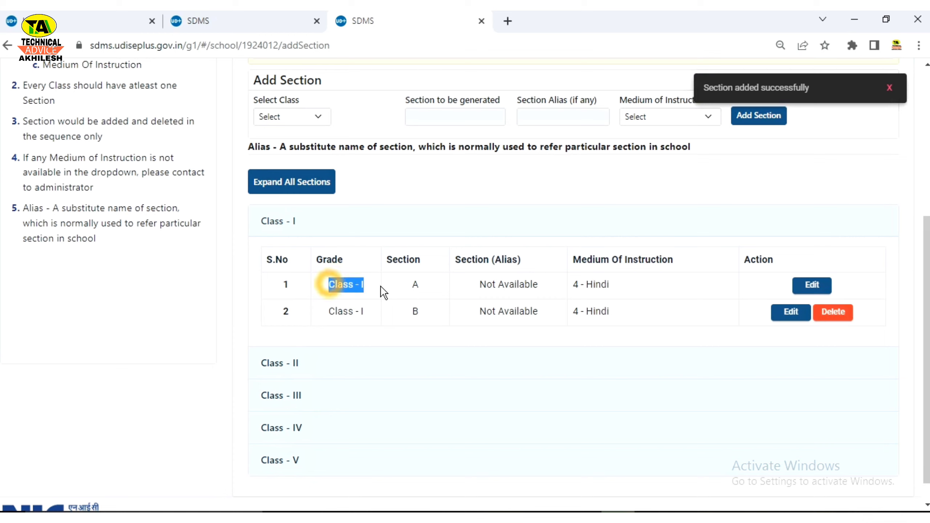
left_click_drag(335, 309, 453, 283)
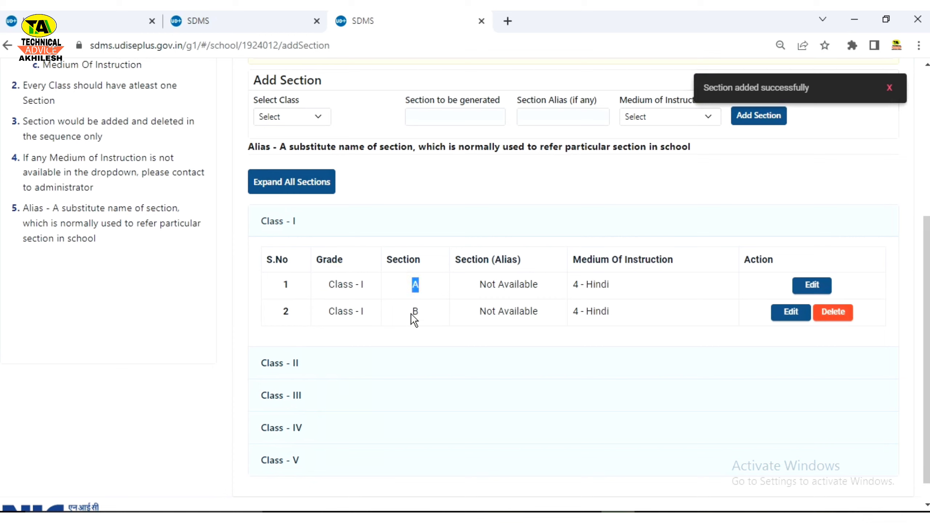
left_click_drag(410, 313, 453, 314)
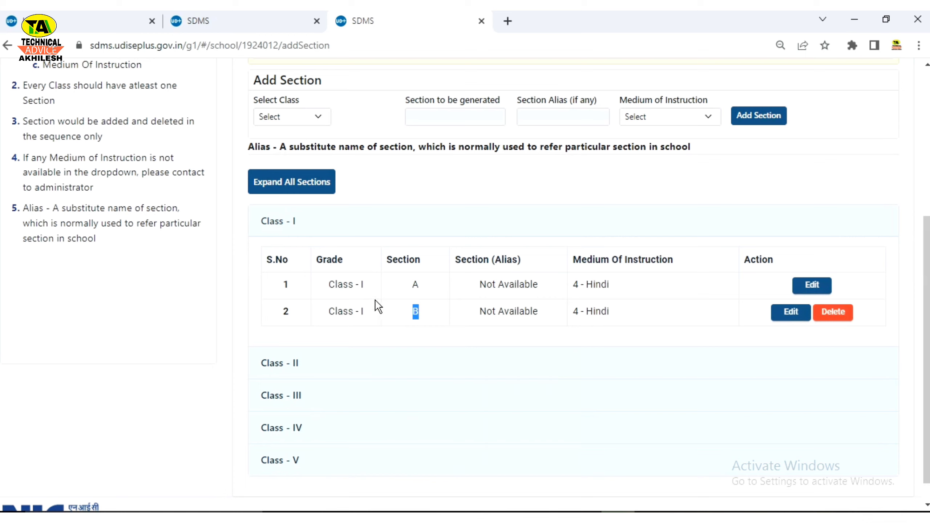
left_click_drag(483, 284, 540, 282)
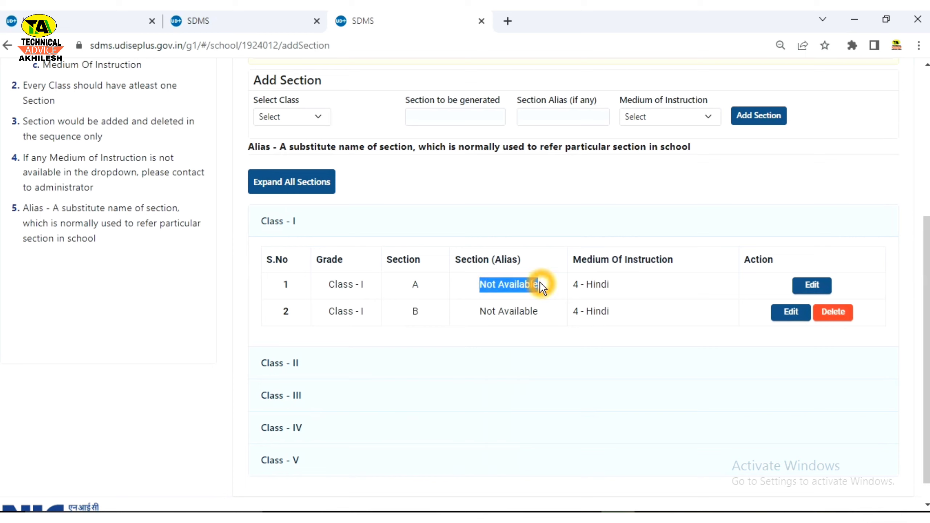
left_click_drag(478, 313, 570, 317)
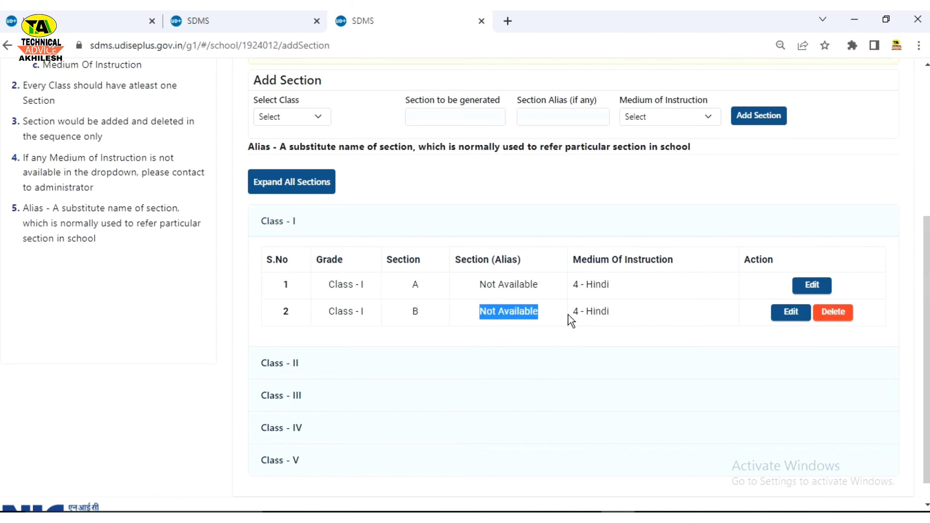
Step: Open the update form for Class I section A and close it without changes
left_click(811, 288)
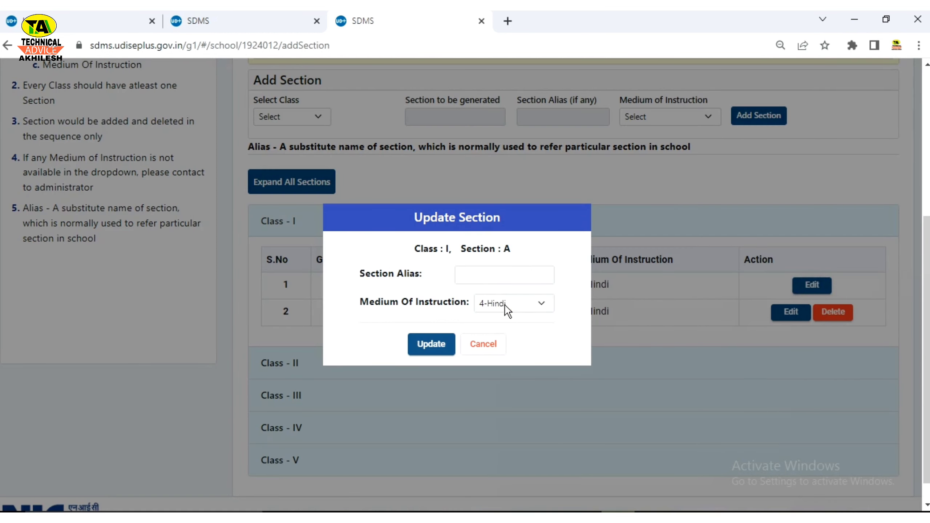
left_click(476, 279)
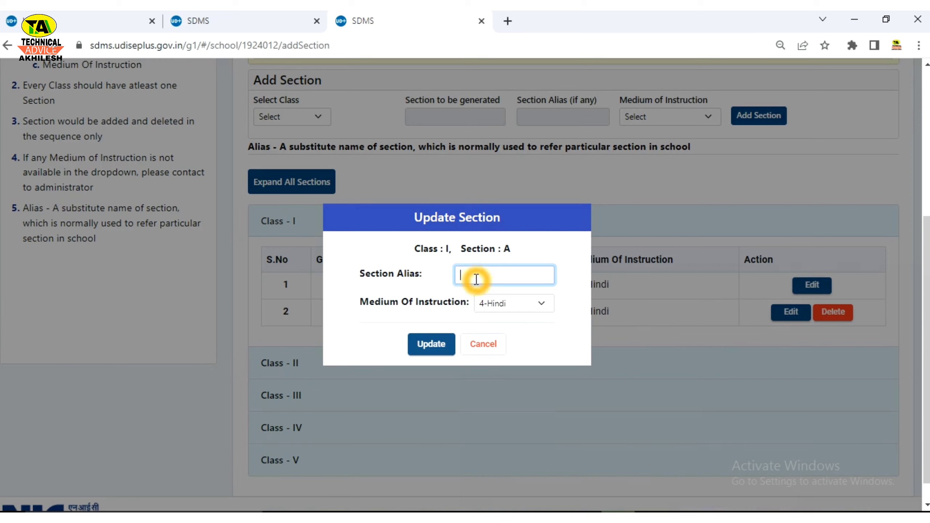
left_click(484, 346)
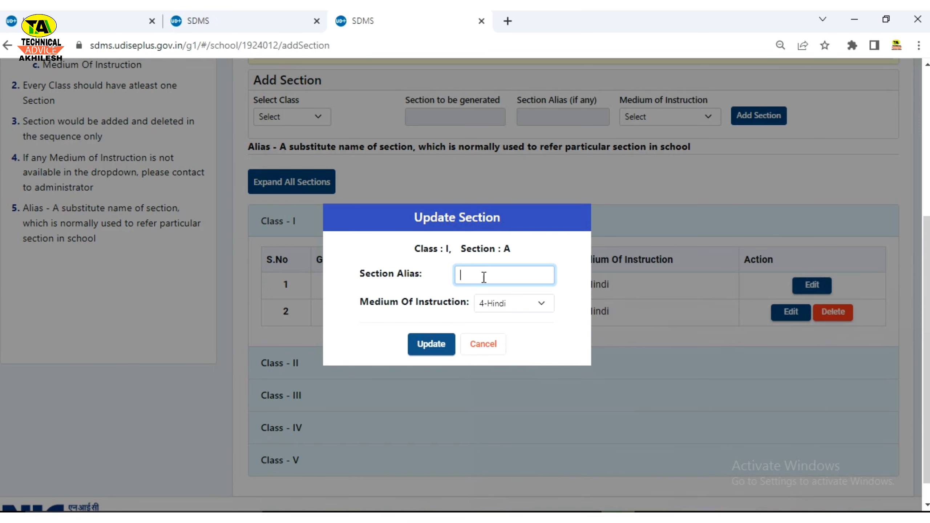
left_click(494, 346)
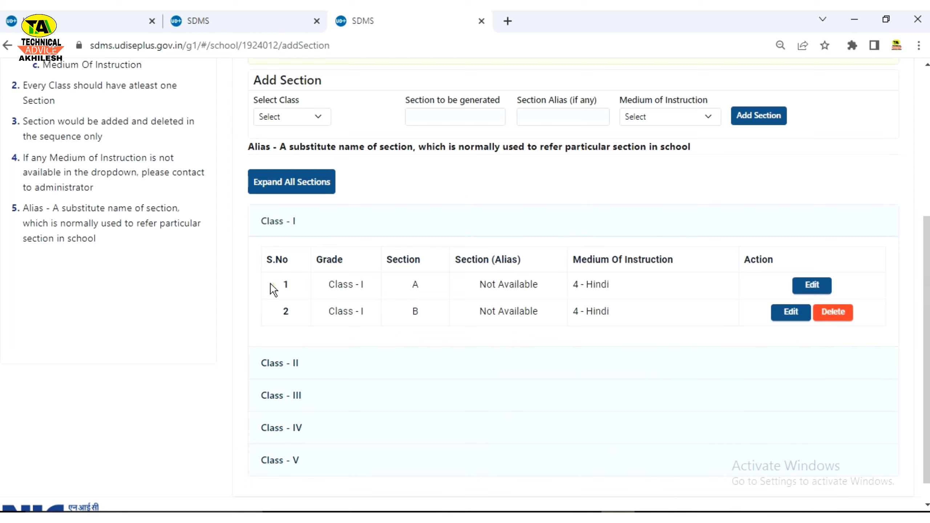
Step: Compare Class I sections A and B, then expand Class - II's section table
left_click_drag(272, 289, 764, 295)
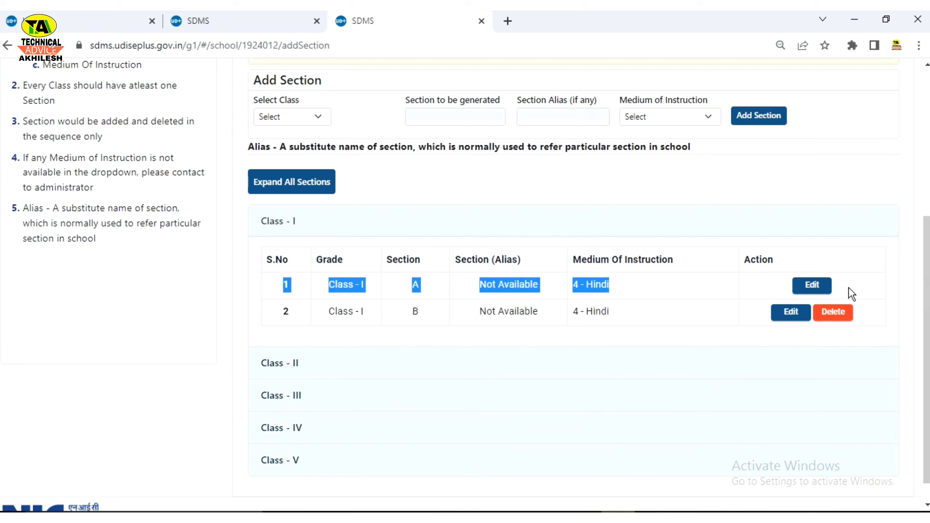
left_click(276, 312)
left_click_drag(278, 315, 430, 318)
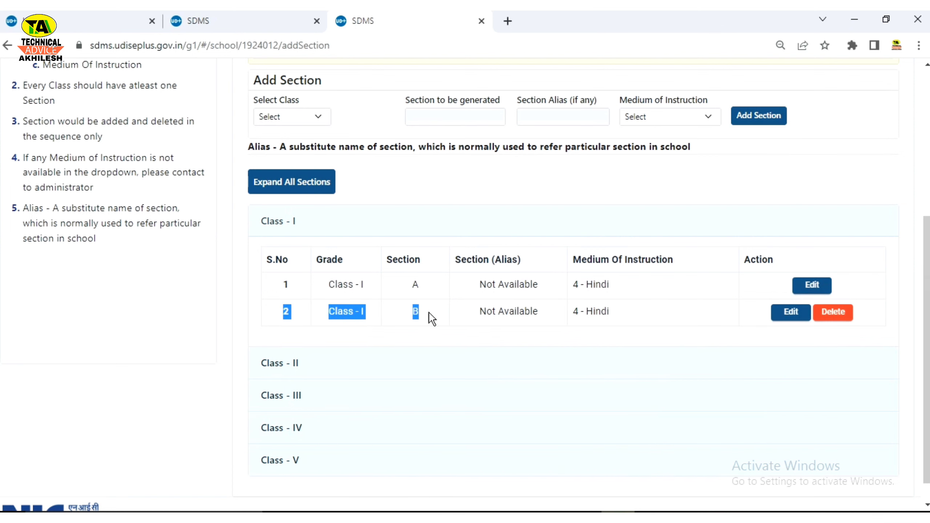
left_click(644, 314)
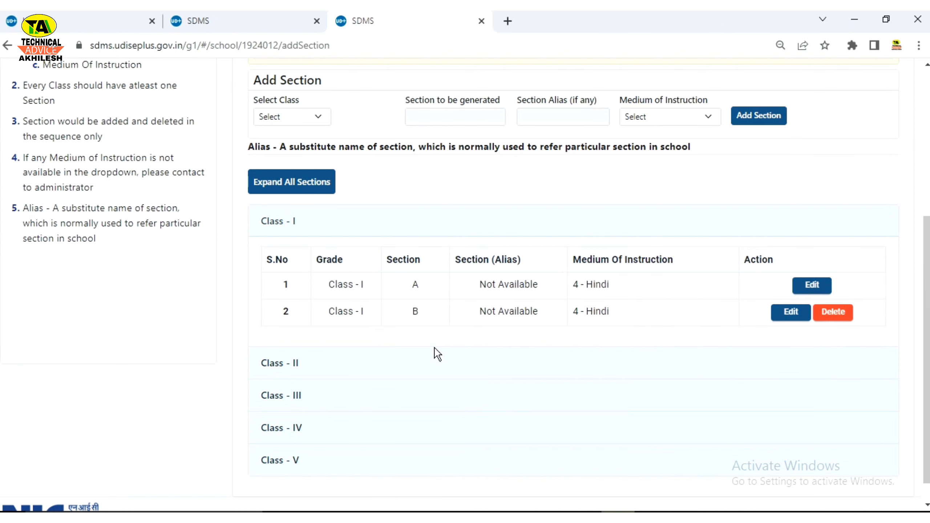
left_click(417, 362)
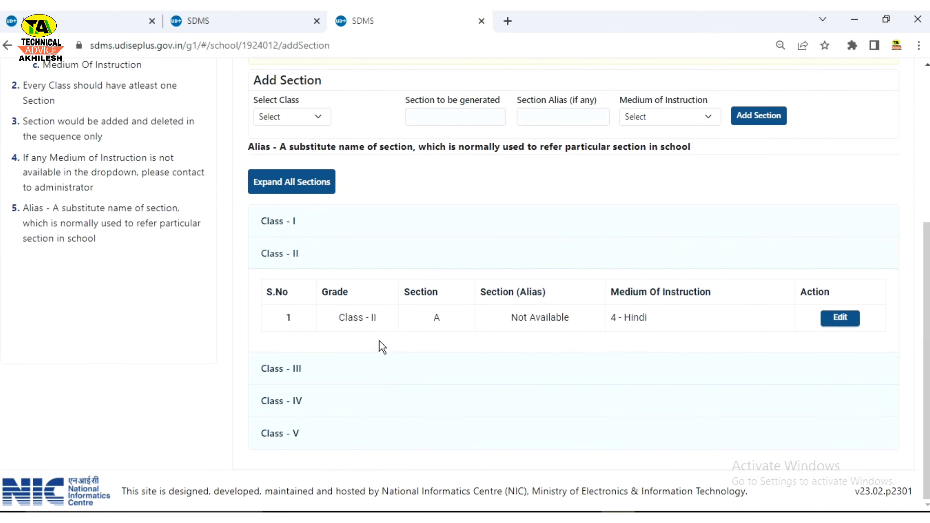
Step: Re-expand Class - I so its sections A and B, both 4-Hindi medium, are listed
left_click(306, 231)
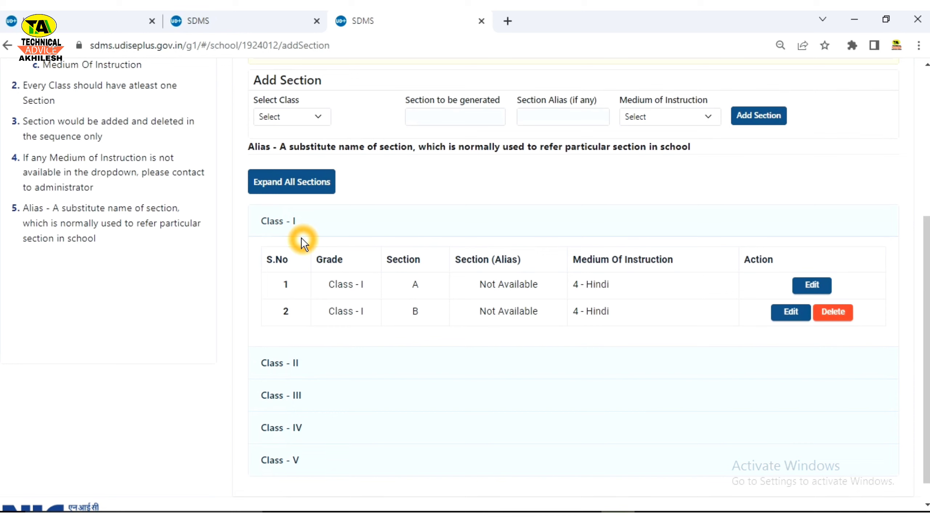
left_click_drag(34, 208, 145, 249)
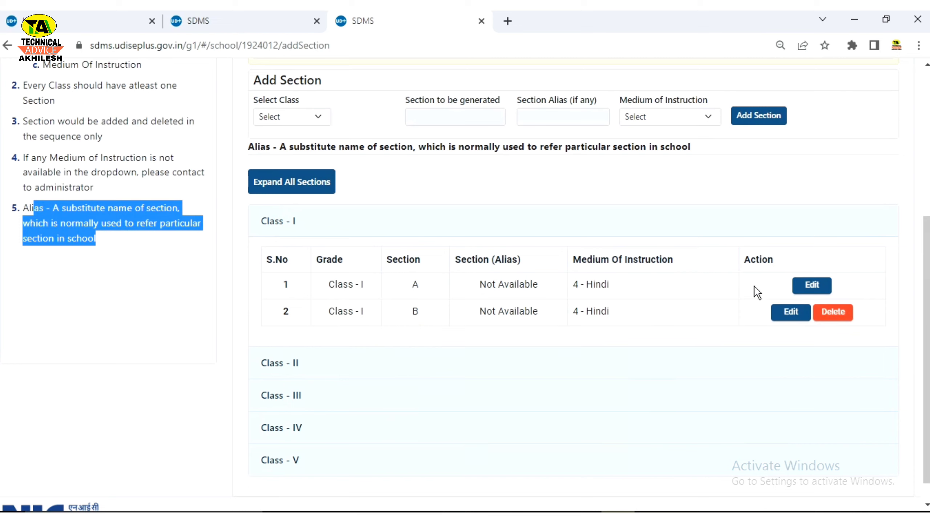
left_click(765, 313)
left_click(727, 346)
left_click(426, 326)
left_click(360, 357)
left_click(416, 395)
left_click(267, 218)
left_click(359, 341)
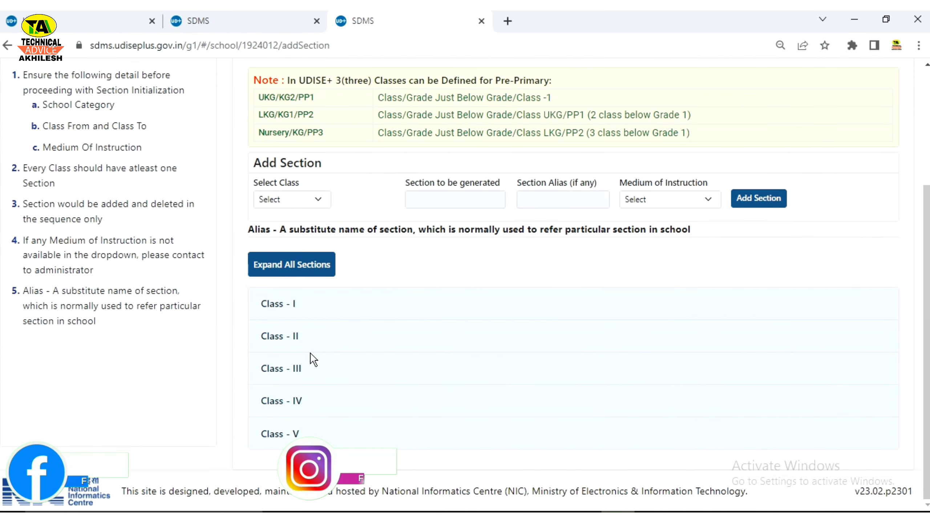
left_click(311, 307)
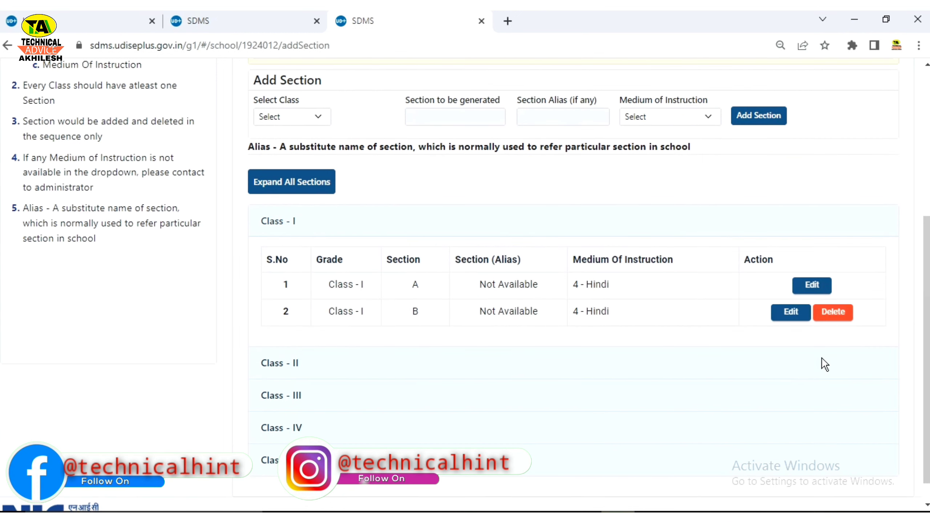
Step: Enter B as the Section Alias for Class I section B and update it
left_click(797, 322)
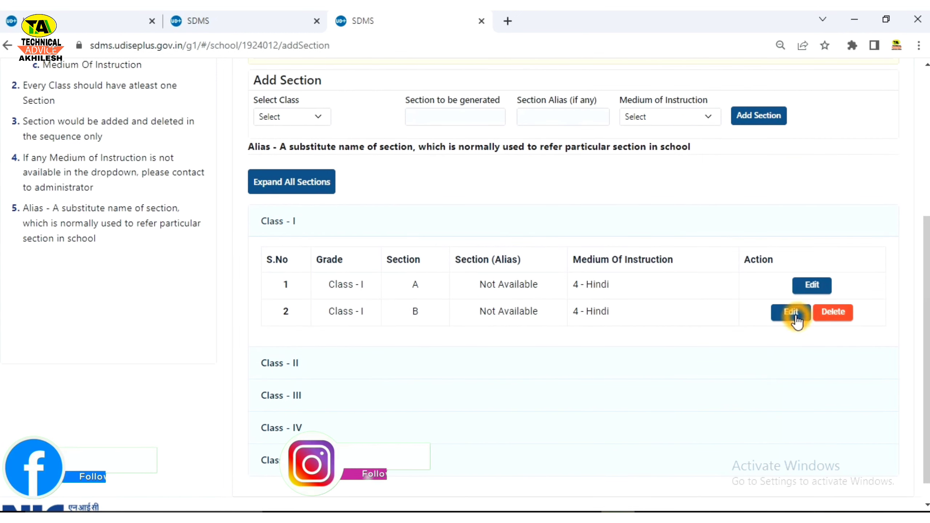
left_click(796, 321)
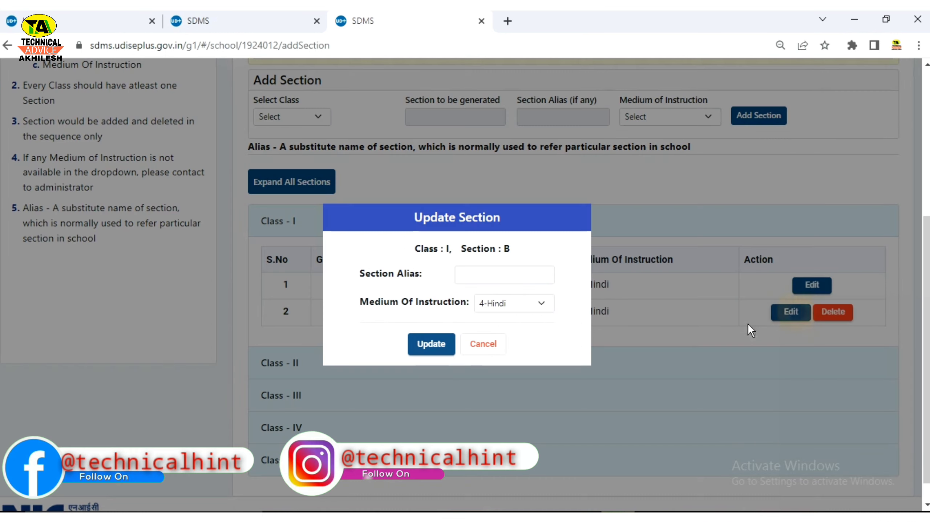
left_click(484, 275)
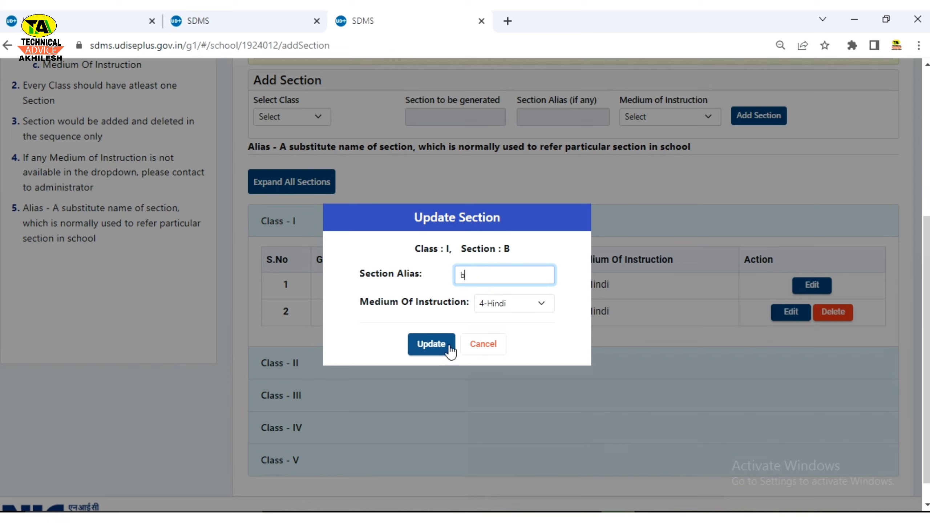
type("B")
left_click(443, 345)
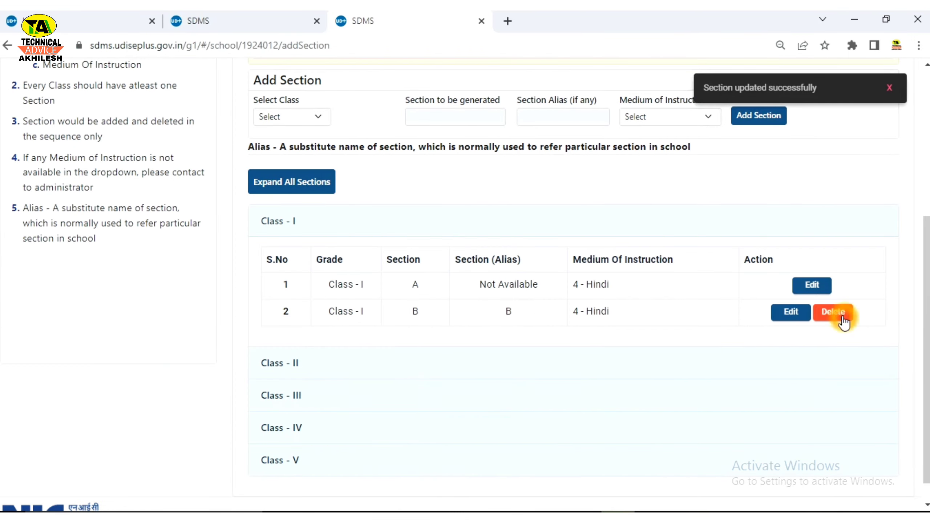
left_click(344, 314)
Step: Delete Class I section B and confirm the deletion, leaving only section A
left_click(385, 319)
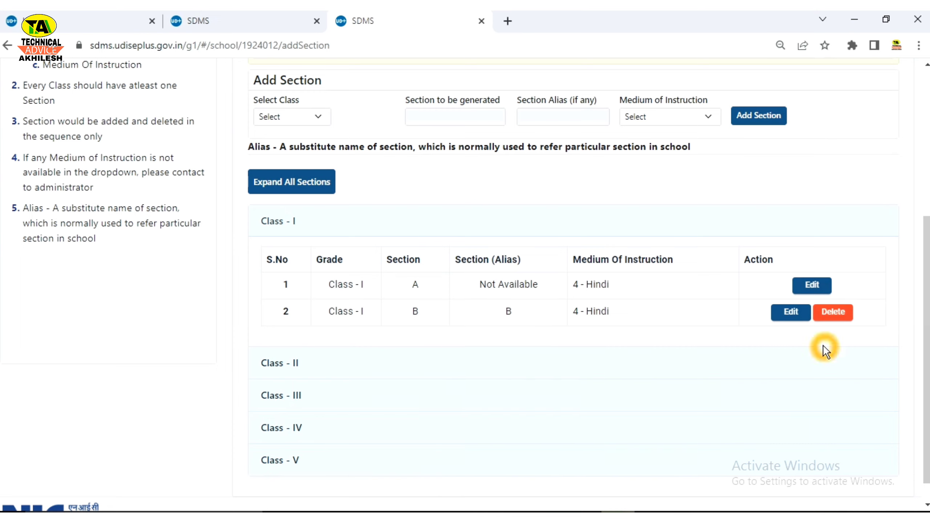
left_click(832, 315)
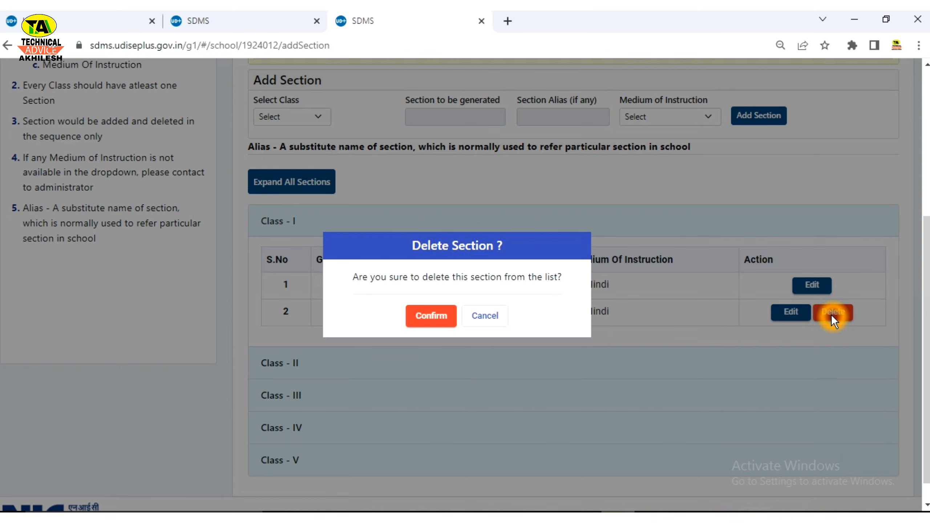
left_click(436, 317)
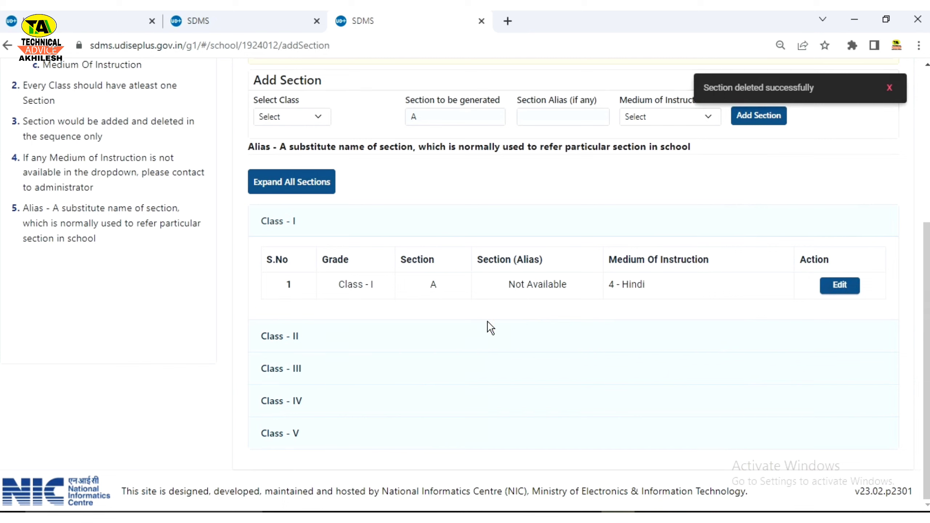
left_click(737, 307)
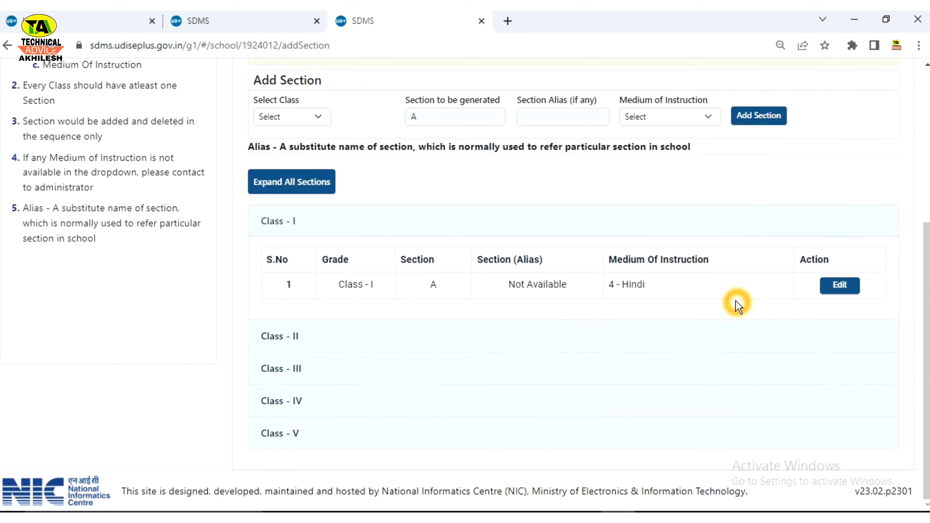
Step: Collapse Class - I and check Class I's empty enrolled-student list from the School Dashboard
scroll(625, 357, "up", 3)
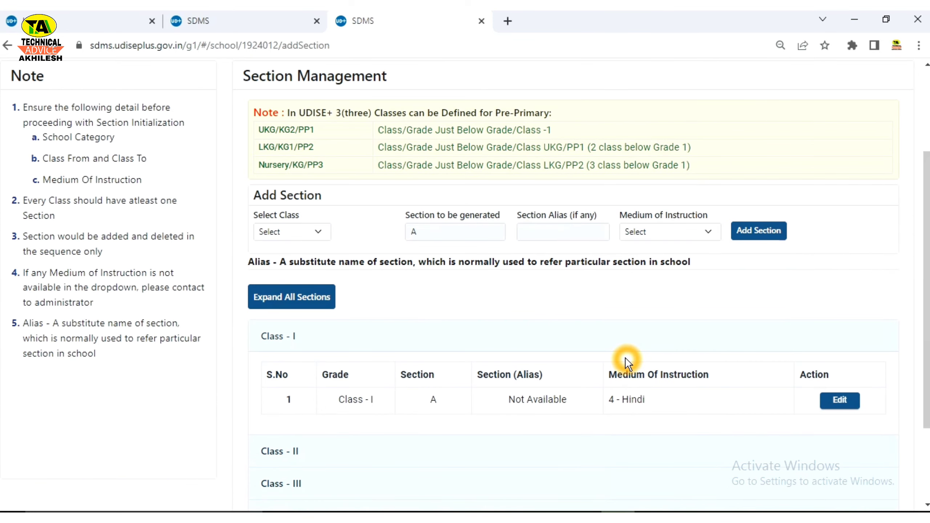
left_click(325, 332)
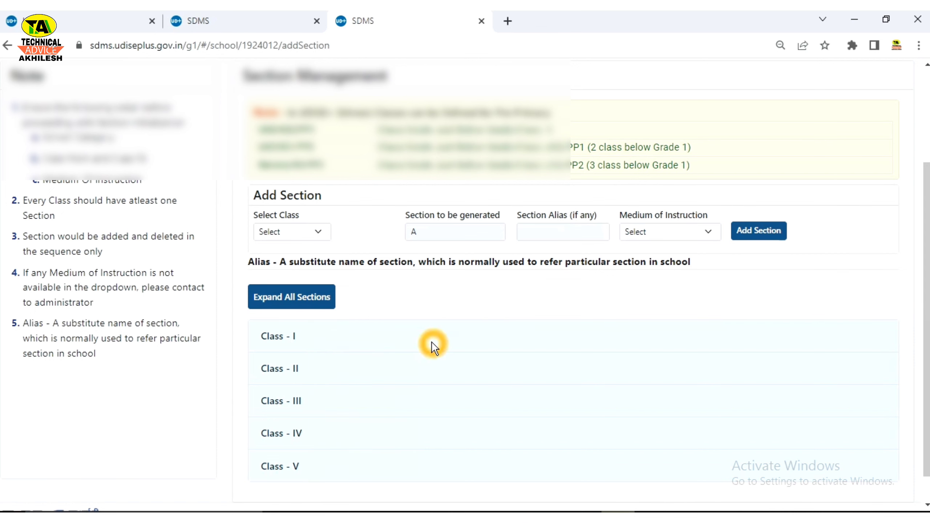
scroll(431, 342, "up", 4)
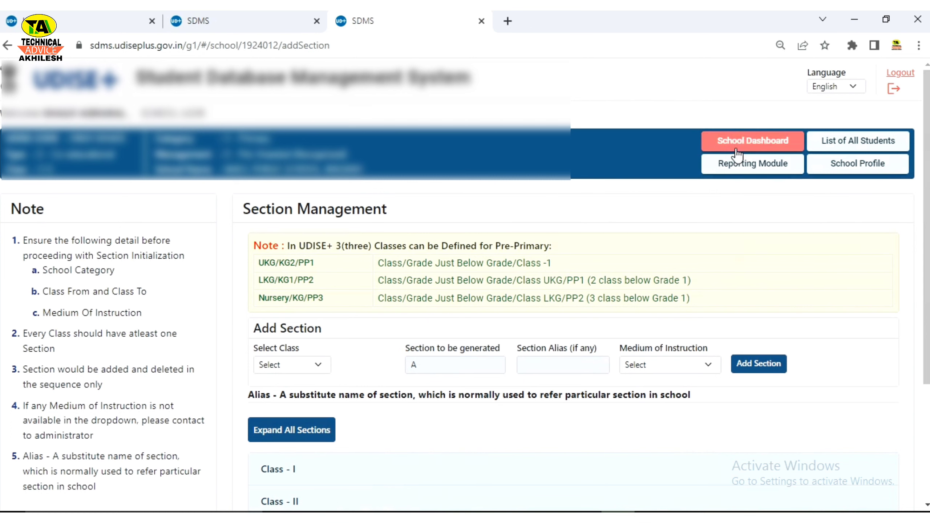
left_click(749, 148)
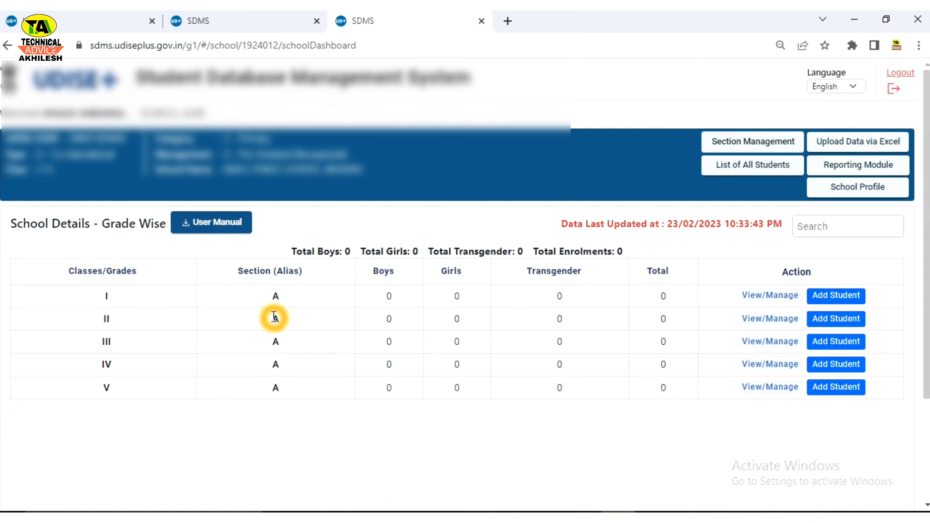
left_click(762, 296)
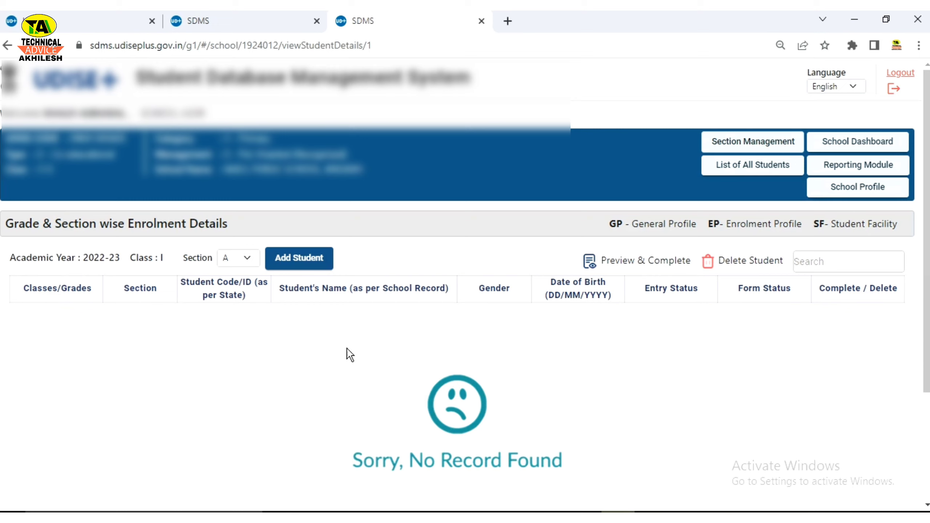
left_click(90, 283)
left_click(289, 264)
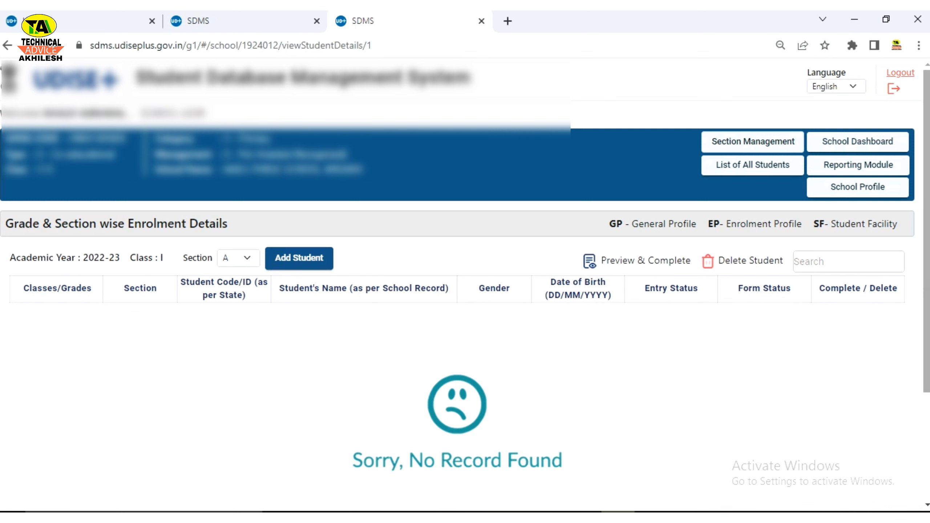
Step: Return via Section Management and School Dashboard, then switch to the second school's tab
left_click(767, 144)
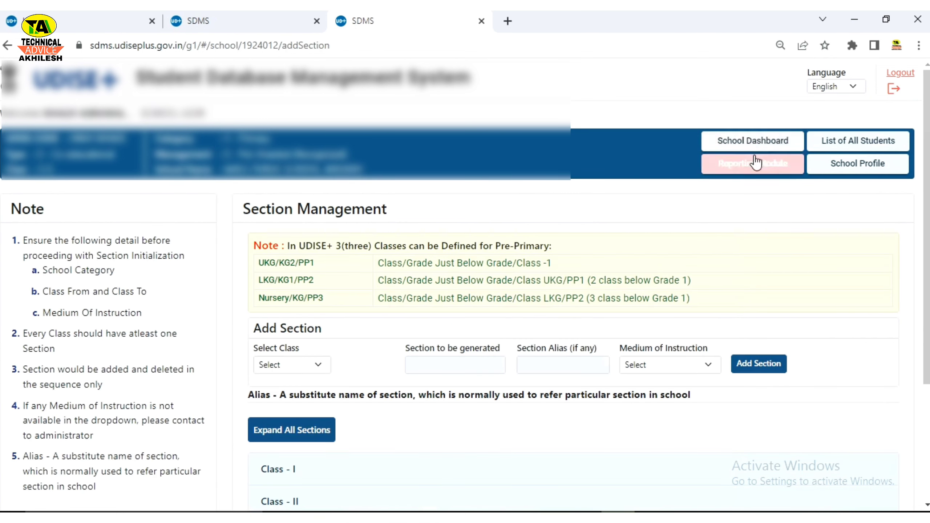
left_click(758, 142)
left_click(762, 319)
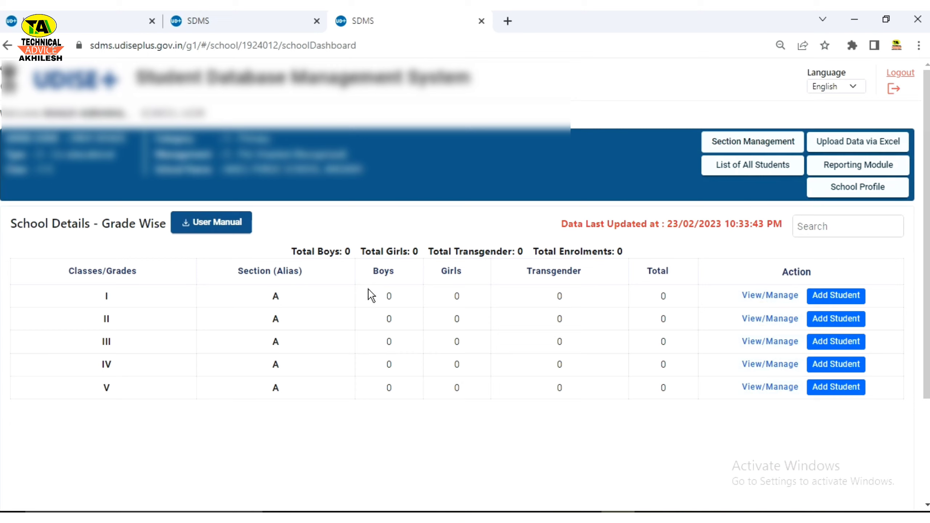
left_click(389, 273)
left_click(514, 328)
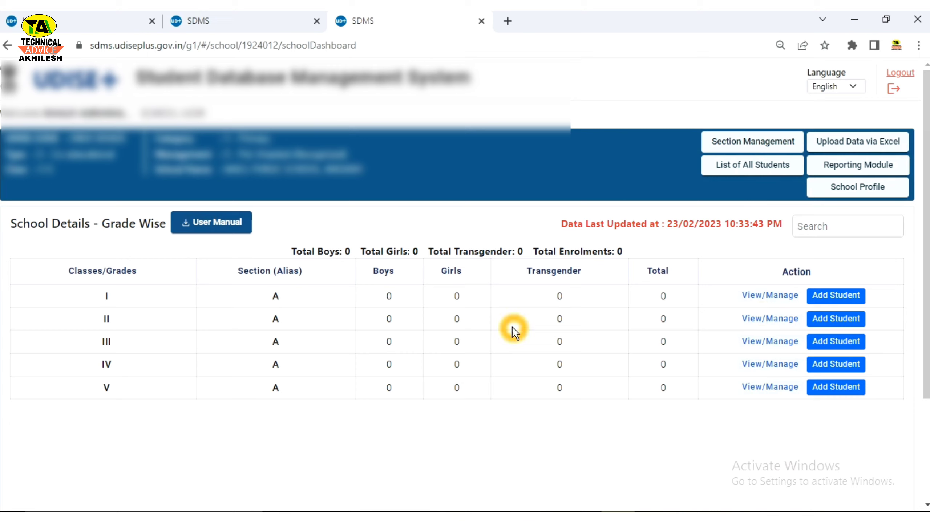
left_click(888, 322)
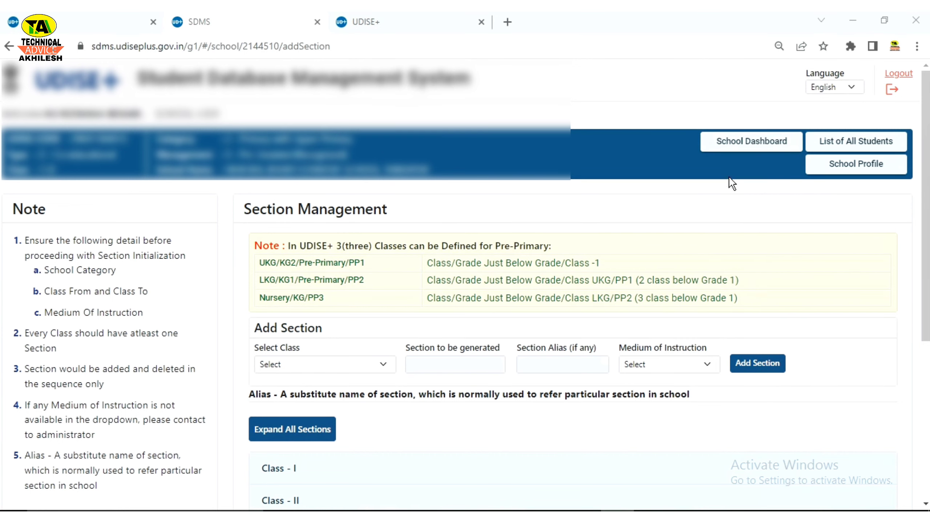
Step: Go to the second school's dashboard and open the Class I student list
left_click(736, 148)
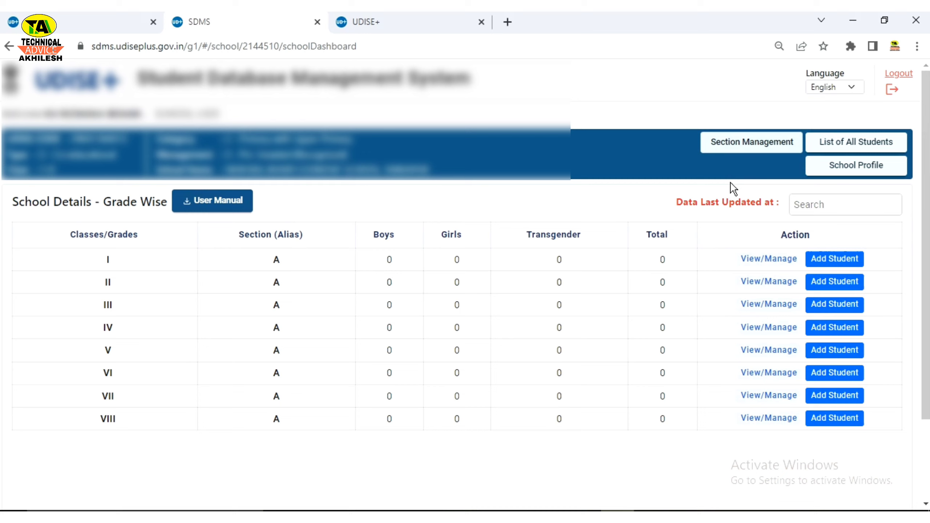
left_click(696, 380)
left_click(755, 261)
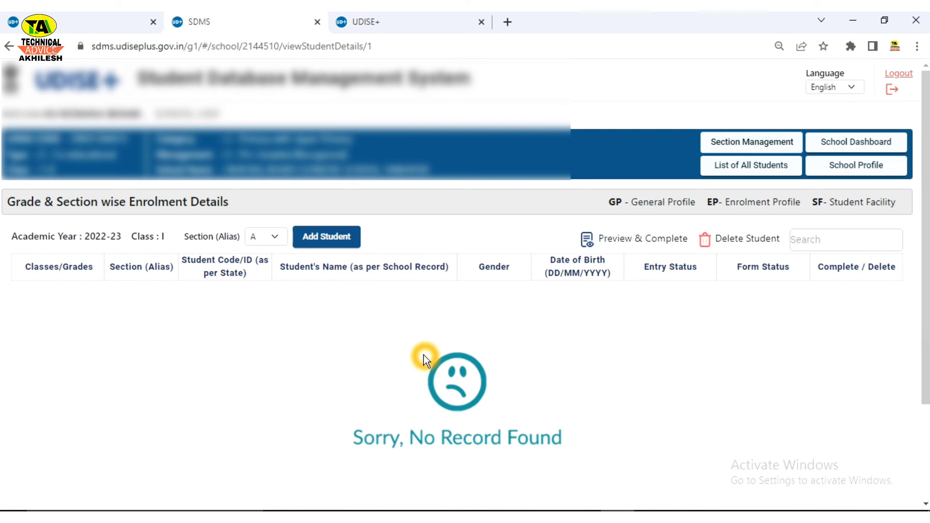
left_click(724, 143)
left_click(724, 143)
Step: Start Add Student for Class I, Section A to reach the General Information form
left_click(835, 261)
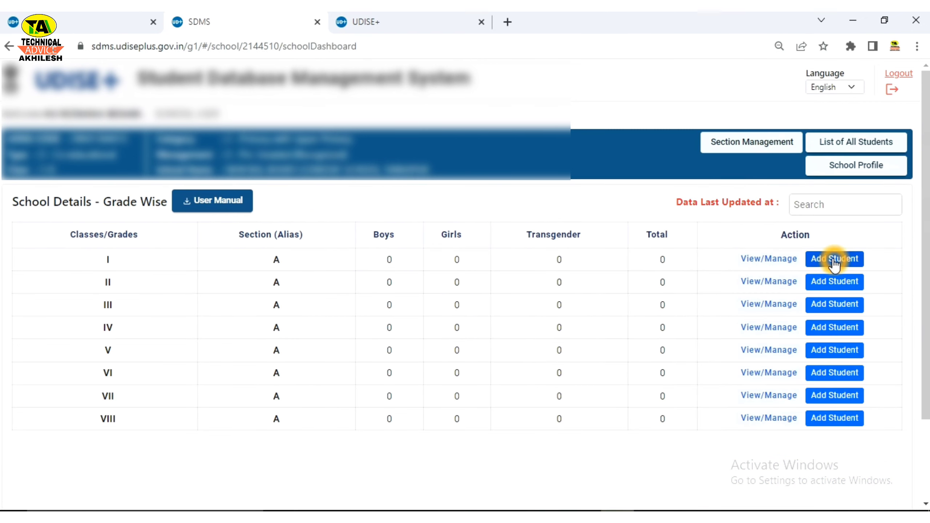
left_click(763, 261)
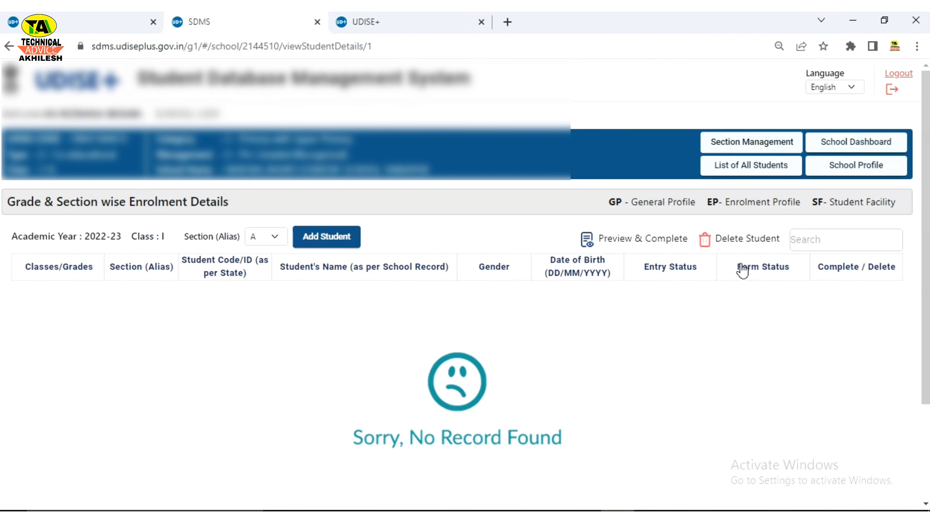
left_click(330, 244)
left_click(315, 239)
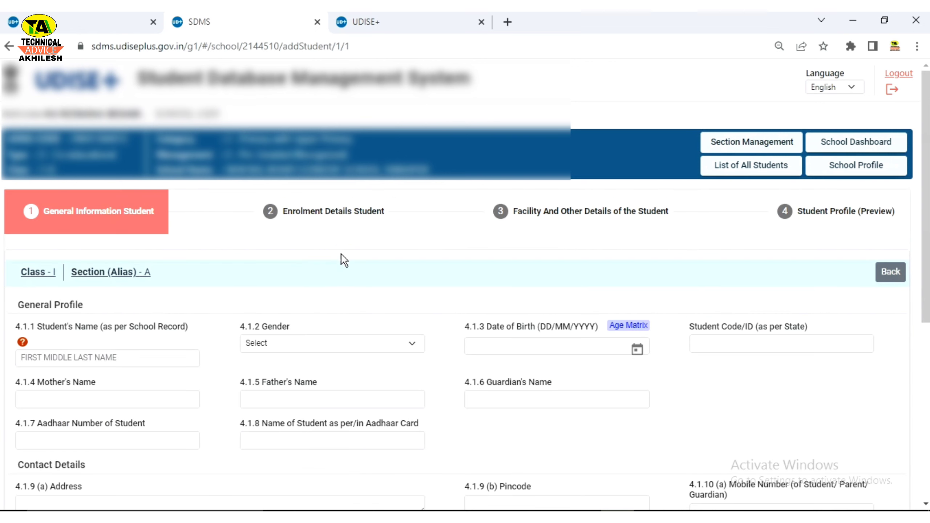
Step: Enter the student's full name in 4.1.1 Student's Name
left_click(376, 267)
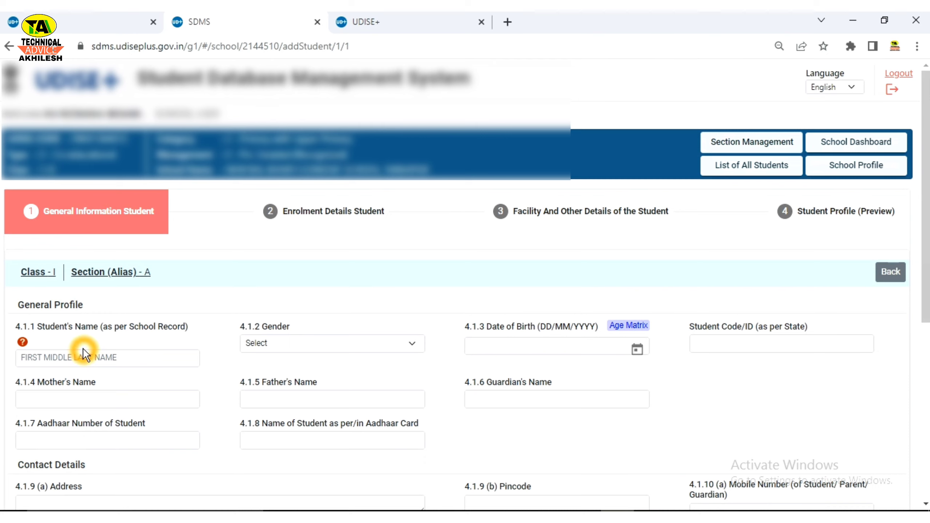
left_click(116, 355)
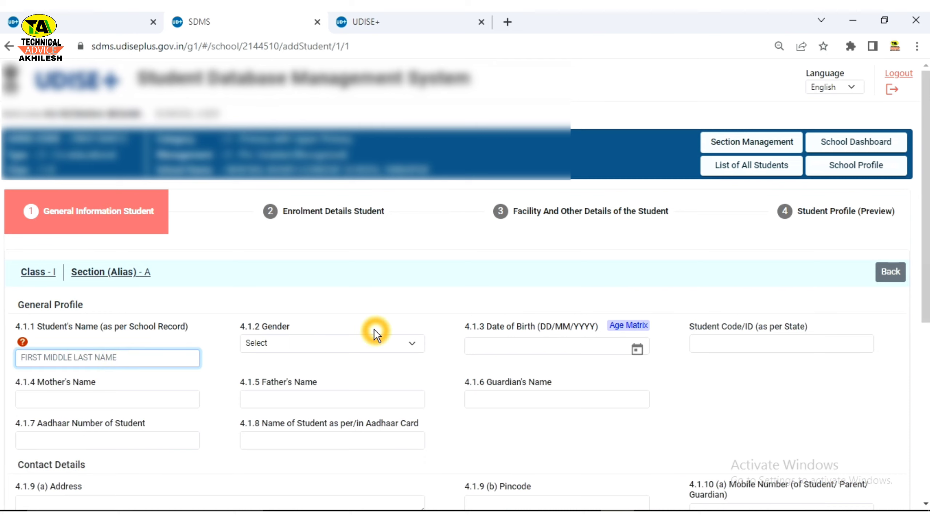
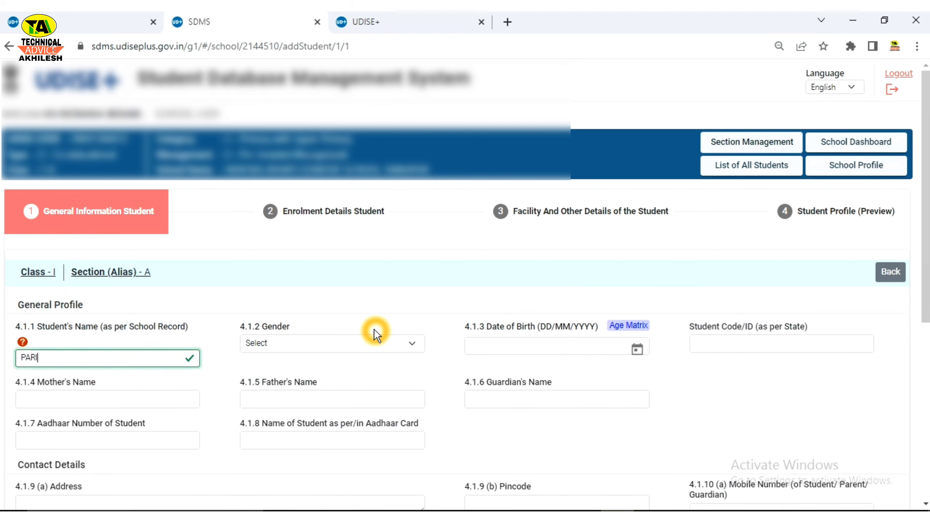
key("Tab")
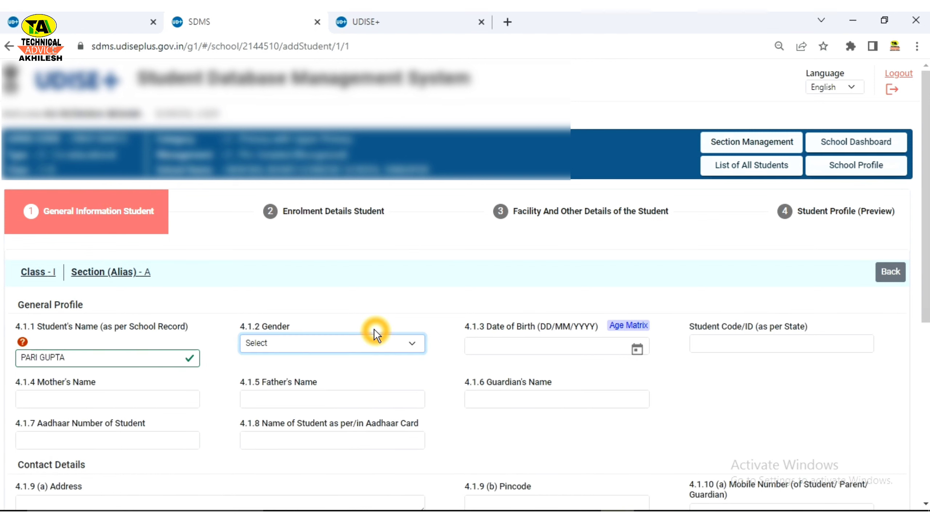
Step: Set 4.1.2 Gender to 2-Female
left_click(368, 341)
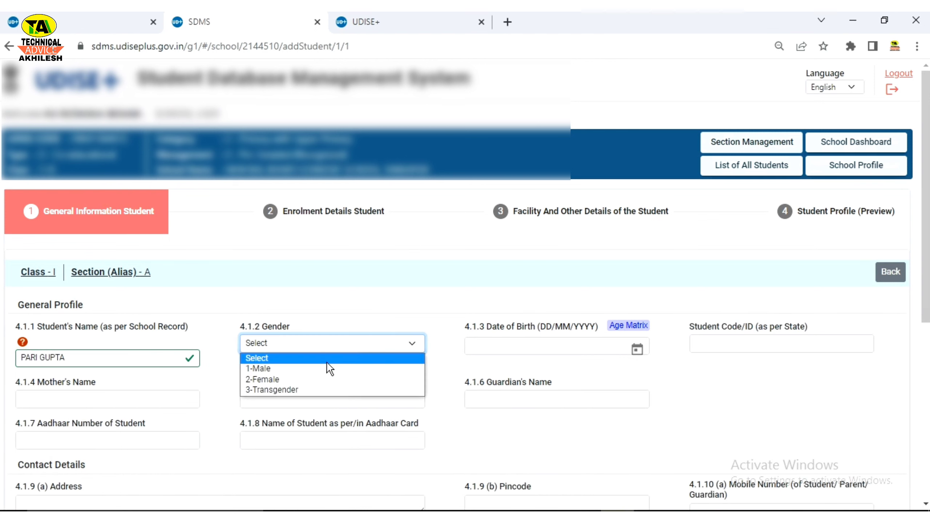
left_click(298, 378)
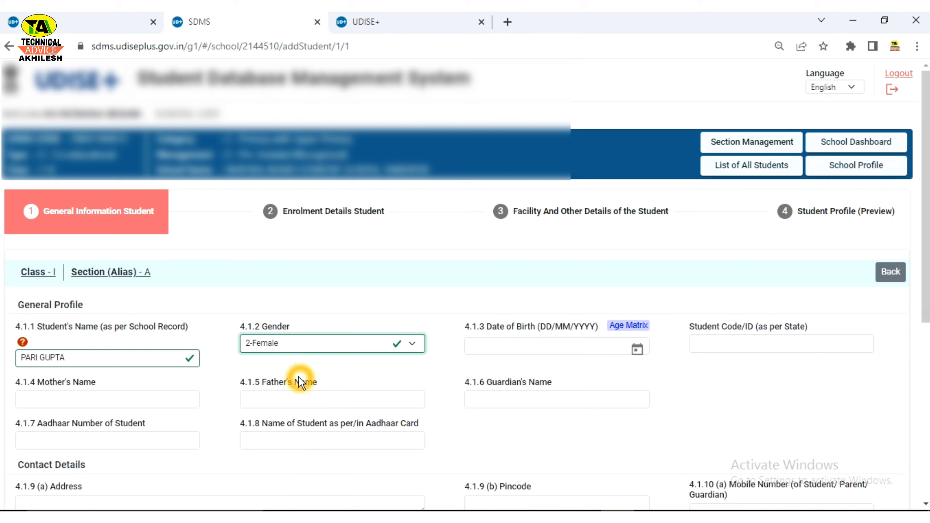
left_click(301, 351)
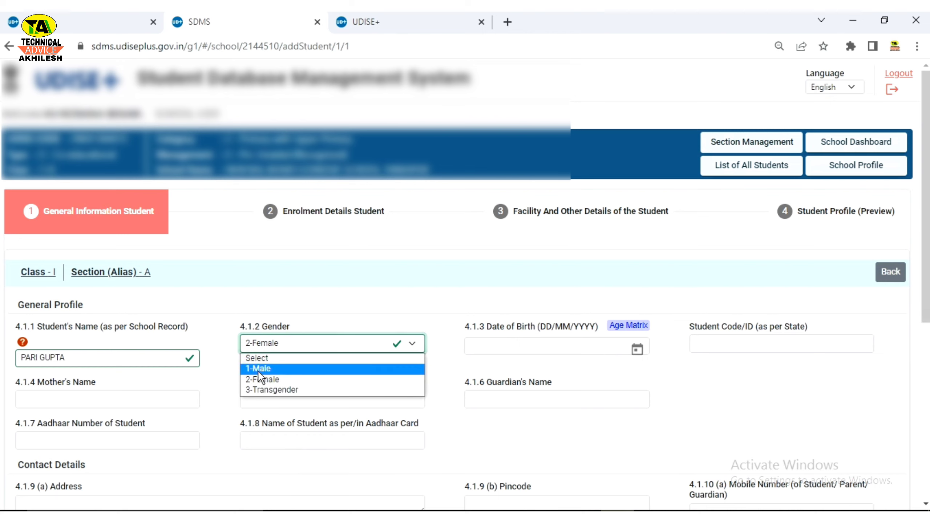
left_click(253, 380)
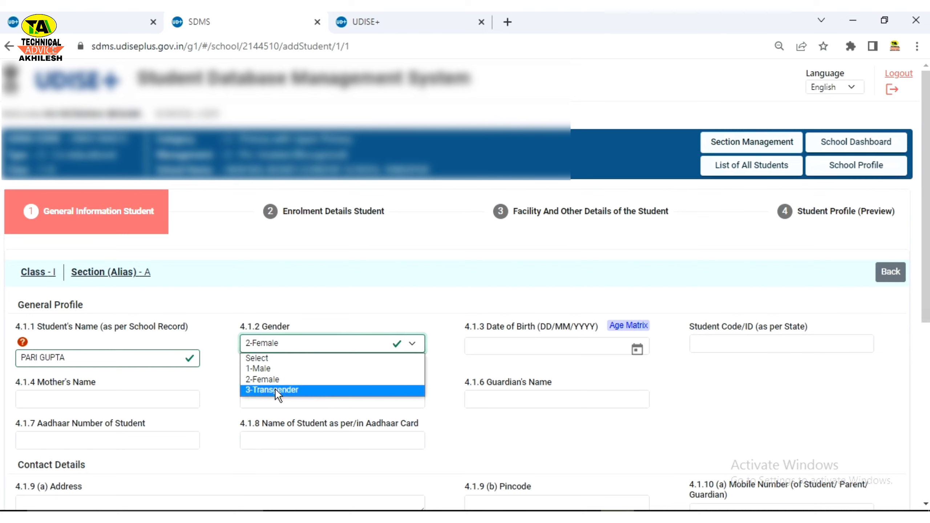
left_click(491, 361)
left_click(498, 354)
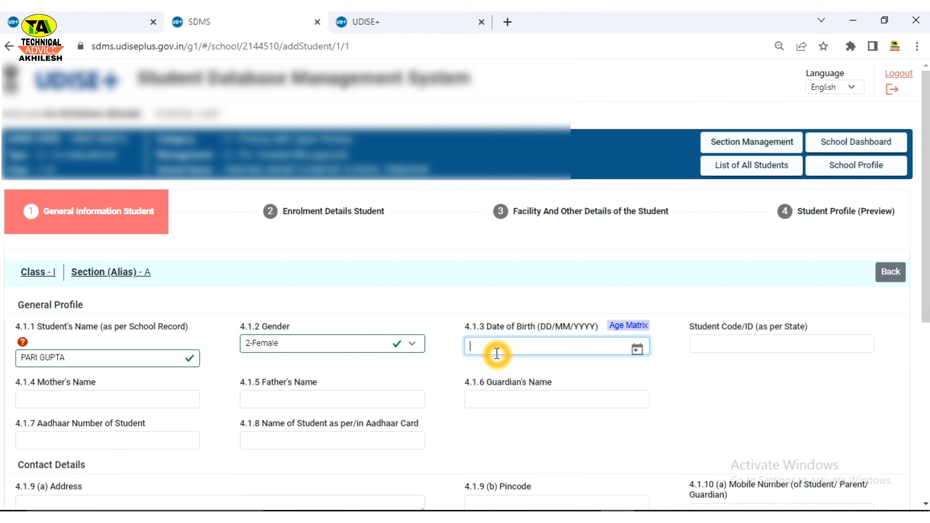
Step: Pick 30 December 2015 as the date of birth from the calendar
left_click(638, 357)
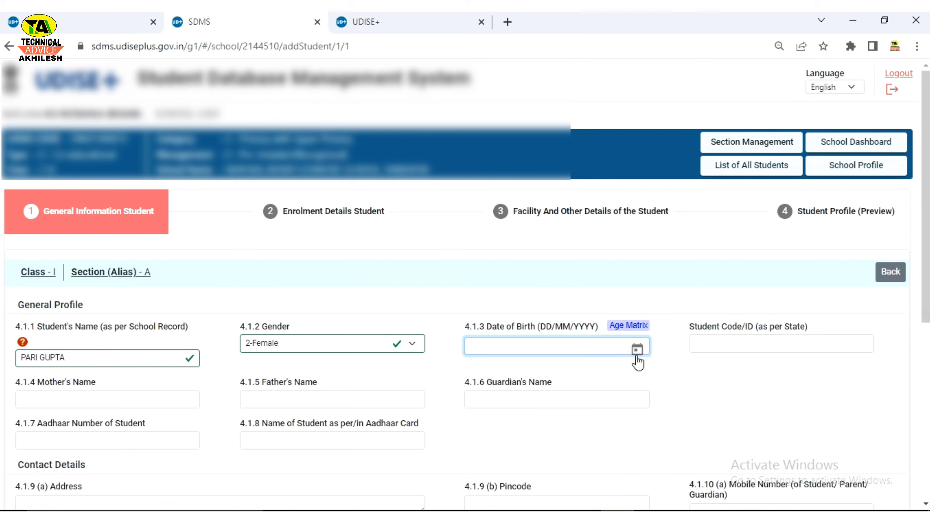
left_click(637, 358)
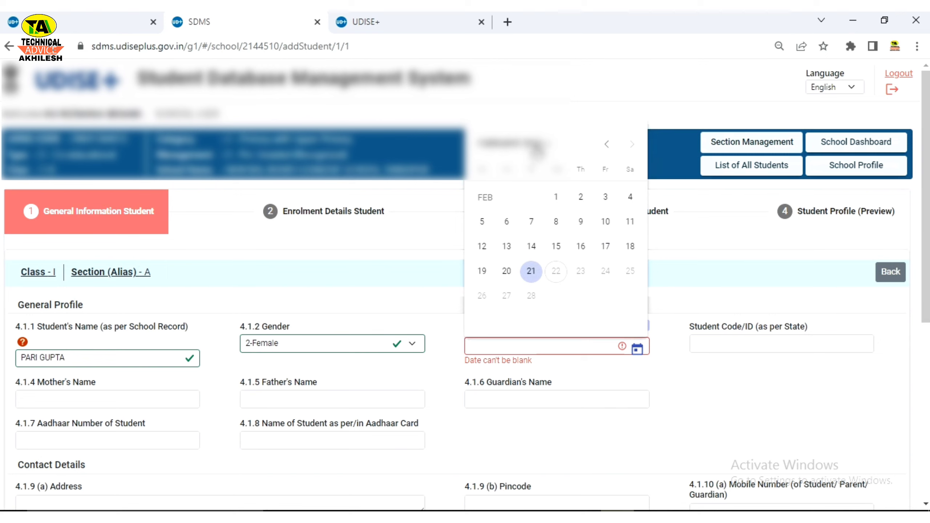
left_click(536, 147)
left_click(621, 256)
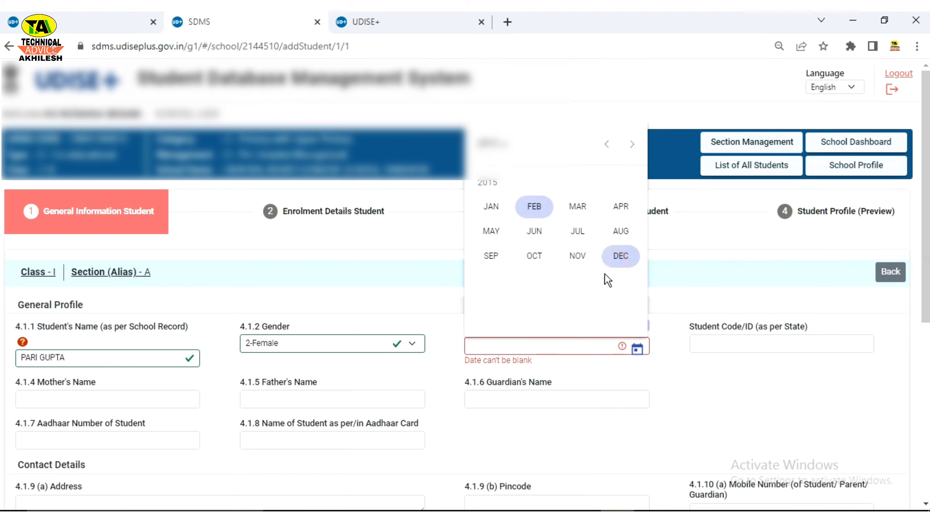
left_click(616, 258)
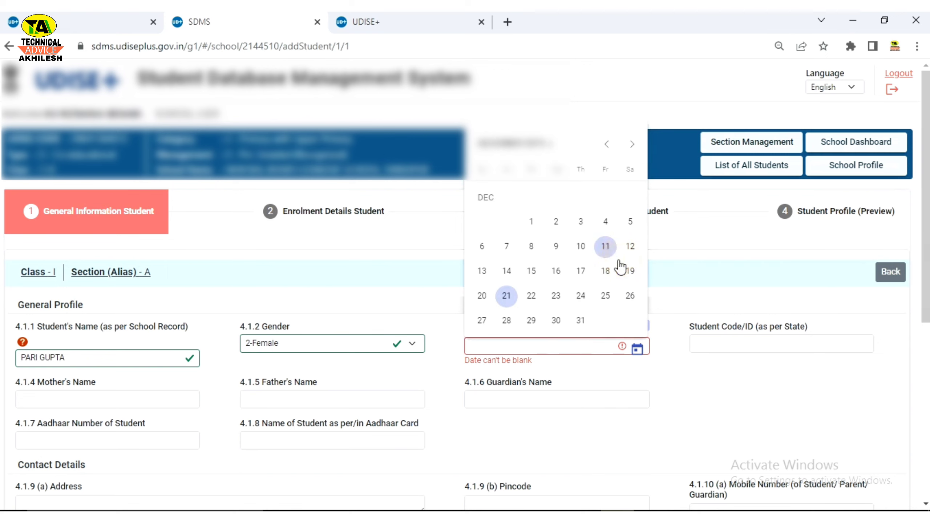
left_click(553, 323)
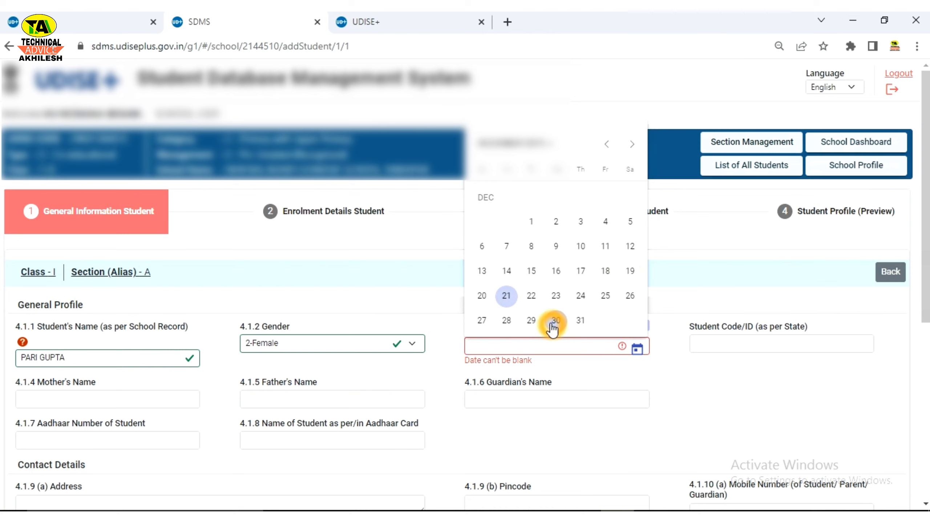
left_click(555, 322)
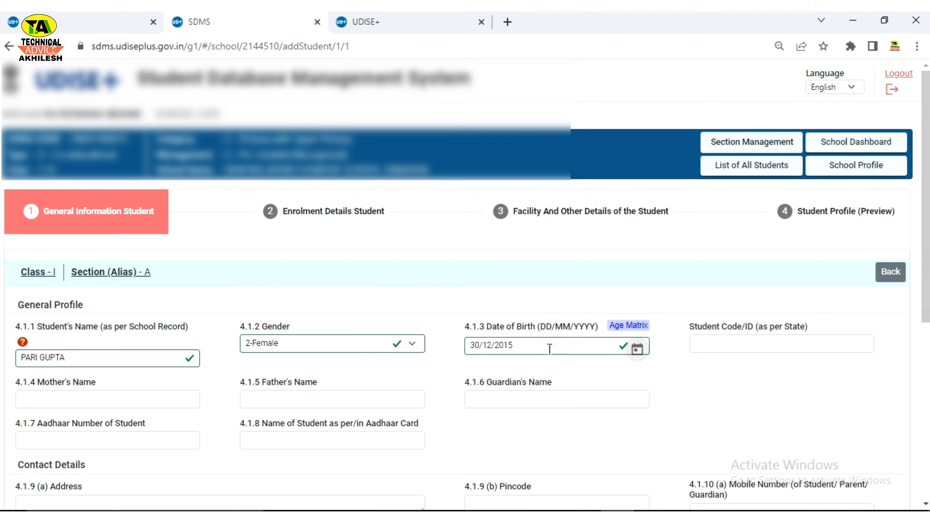
left_click(718, 348)
left_click(86, 401)
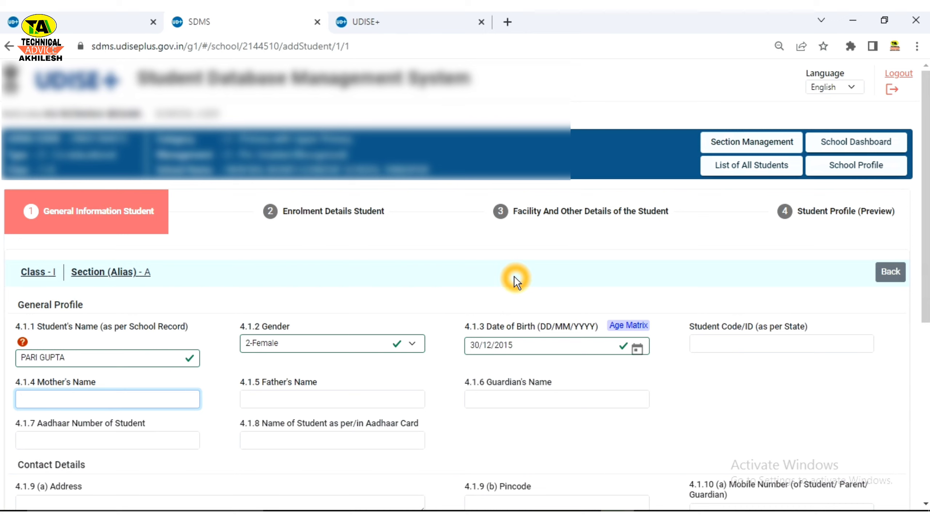
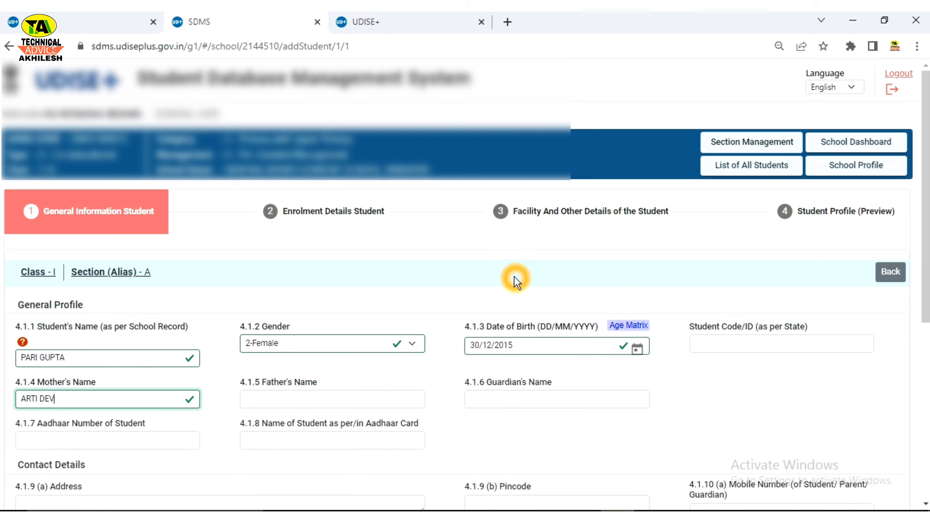
Step: Type the mother's name in 4.1.4 and the father's name in 4.1.5
key("Tab")
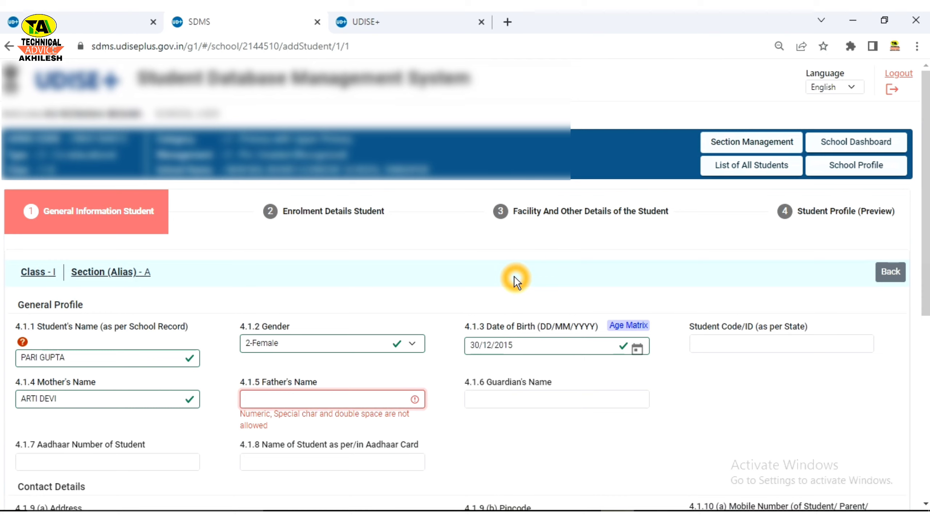
type("PREMSHANKAR")
key("Tab")
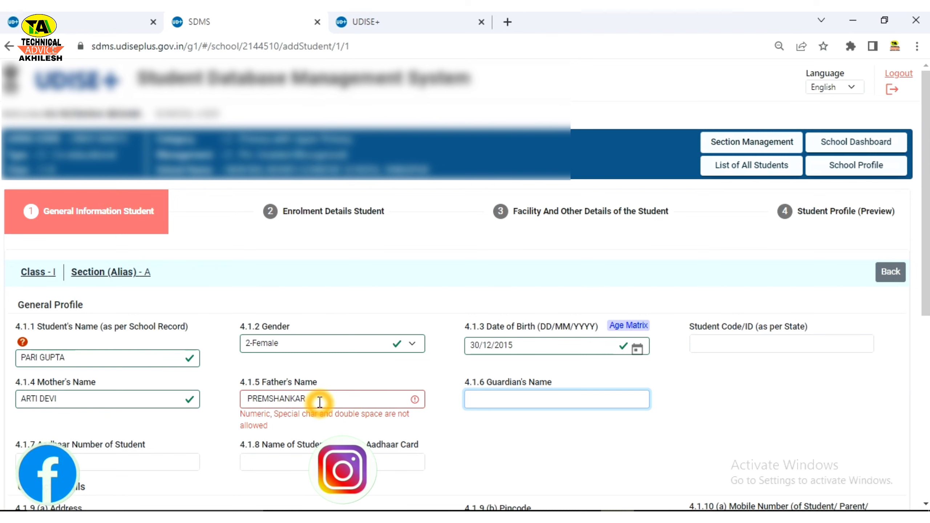
Step: Retype the father's name without the leading space to clear its validation error
left_click_drag(318, 403, 211, 385)
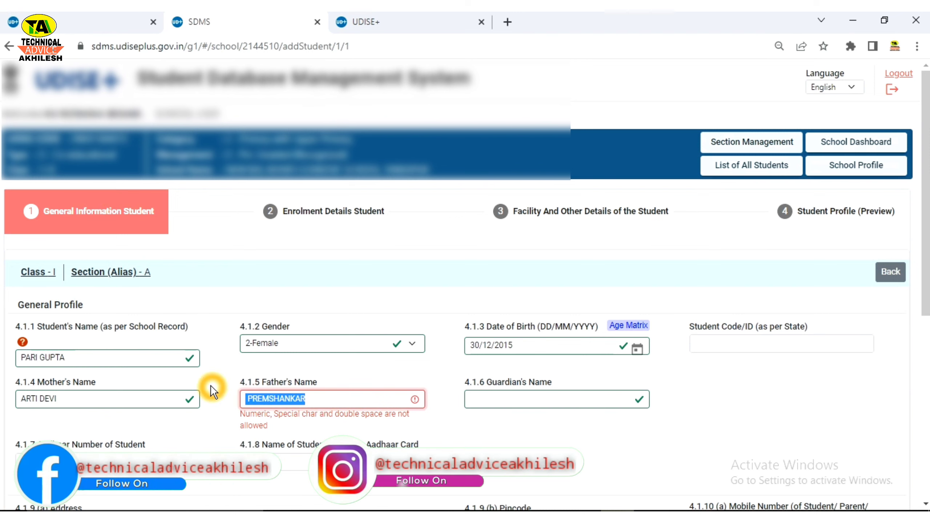
type("PRE")
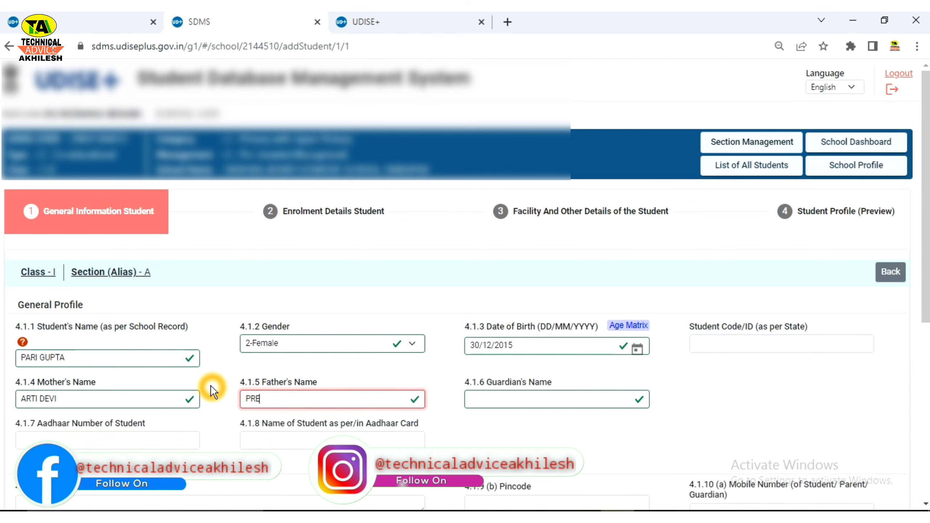
type("MSHANKAR")
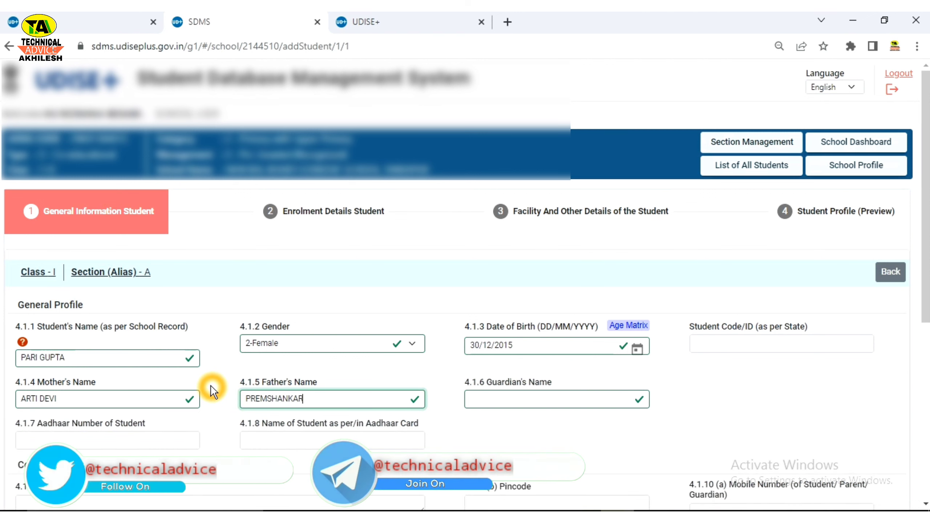
key("Tab")
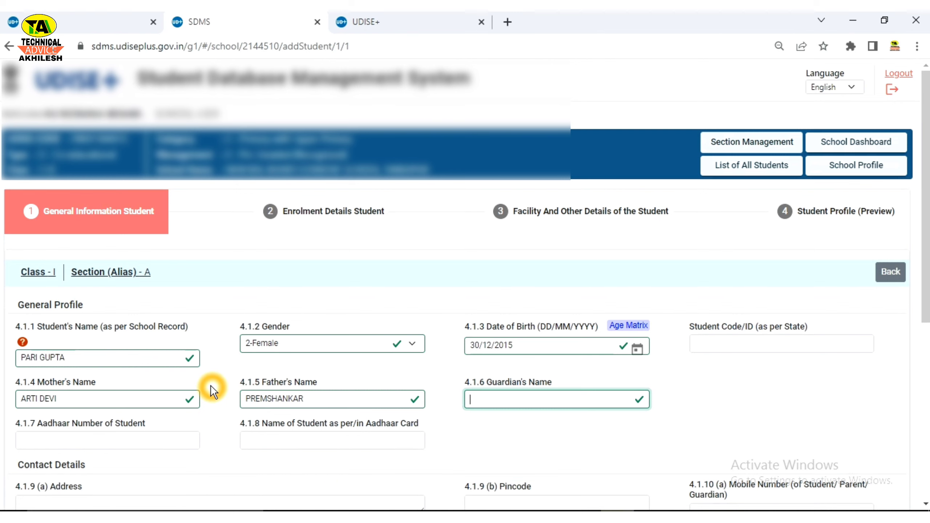
type("PREMS")
type("A")
type("HANKAR")
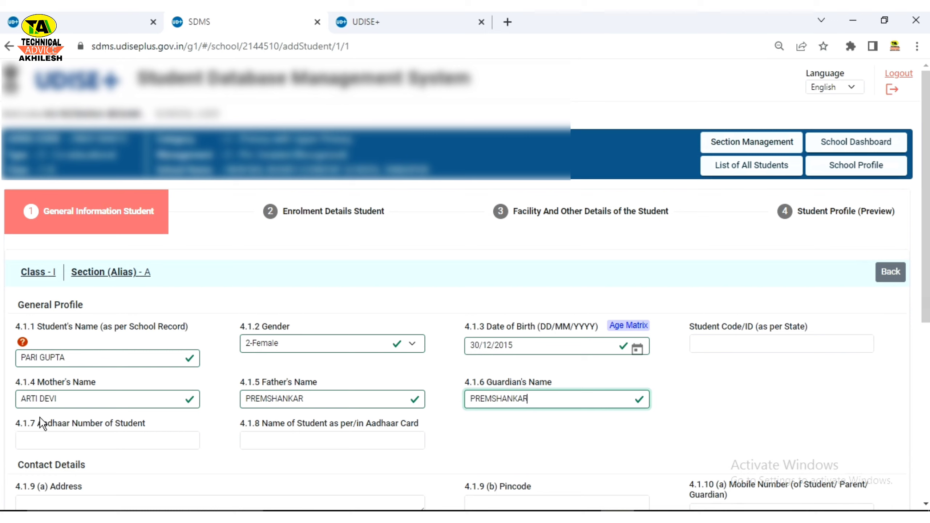
left_click(317, 403)
left_click(471, 401)
left_click_drag(471, 400, 537, 401)
left_click(485, 425)
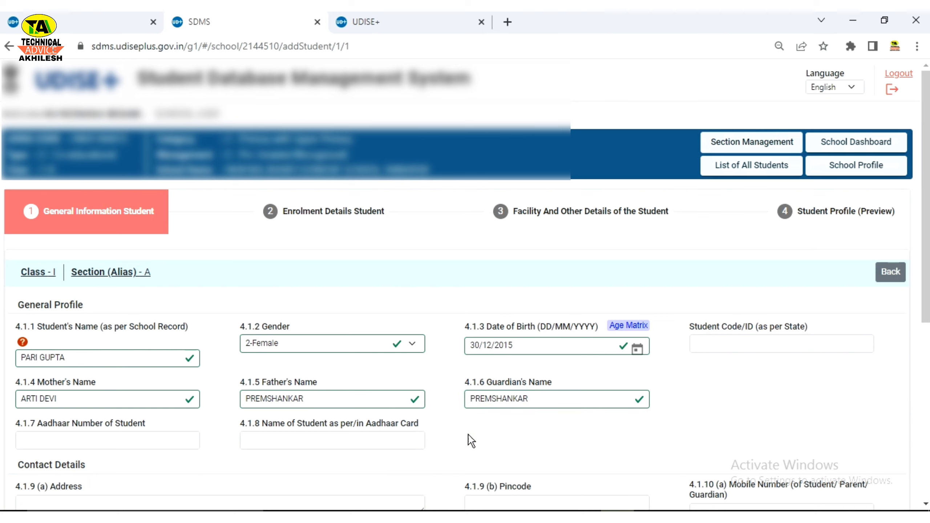
left_click(441, 447)
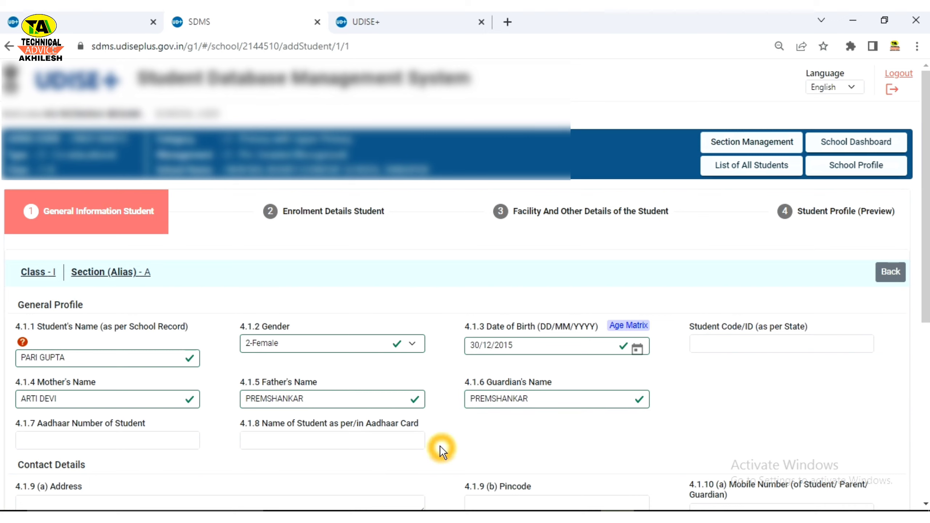
left_click(145, 399)
left_click(497, 427)
left_click(243, 401)
left_click_drag(243, 402, 322, 405)
left_click(228, 399)
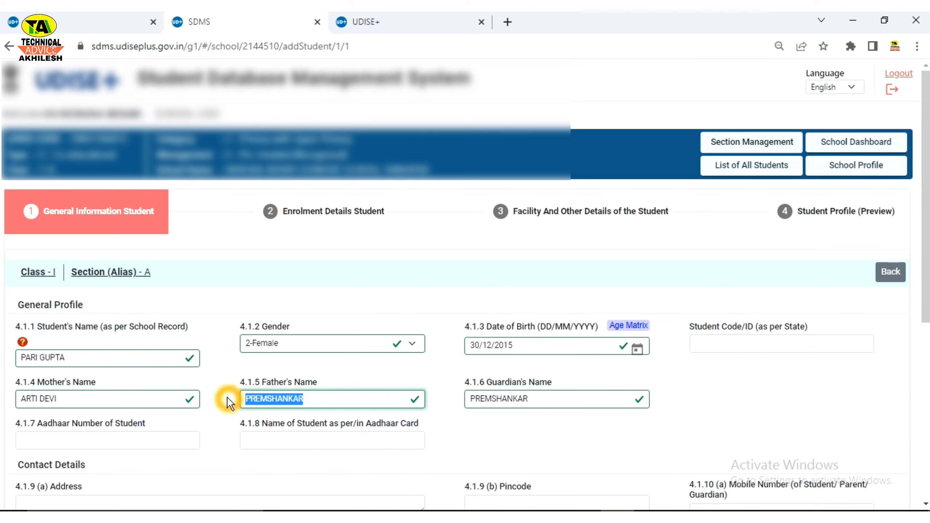
left_click_drag(73, 401, 17, 400)
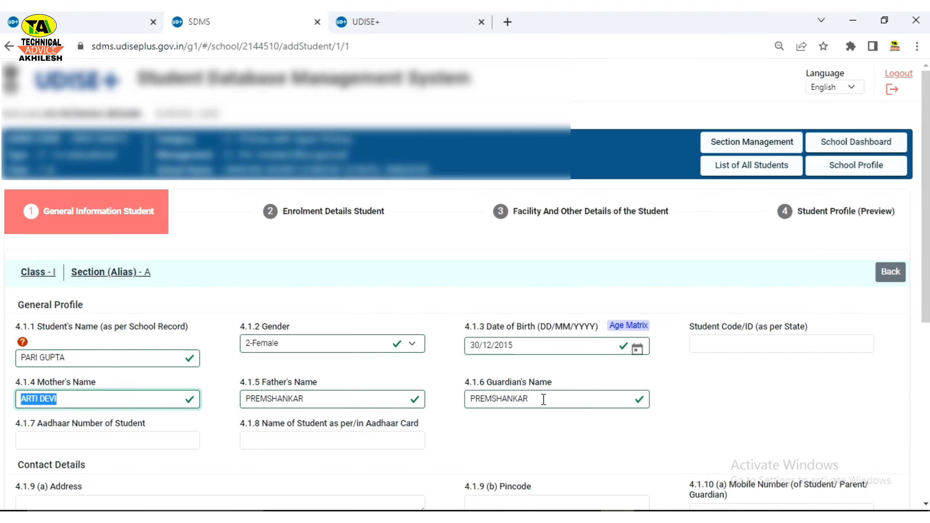
left_click_drag(543, 401, 471, 397)
left_click(453, 434)
left_click(406, 437)
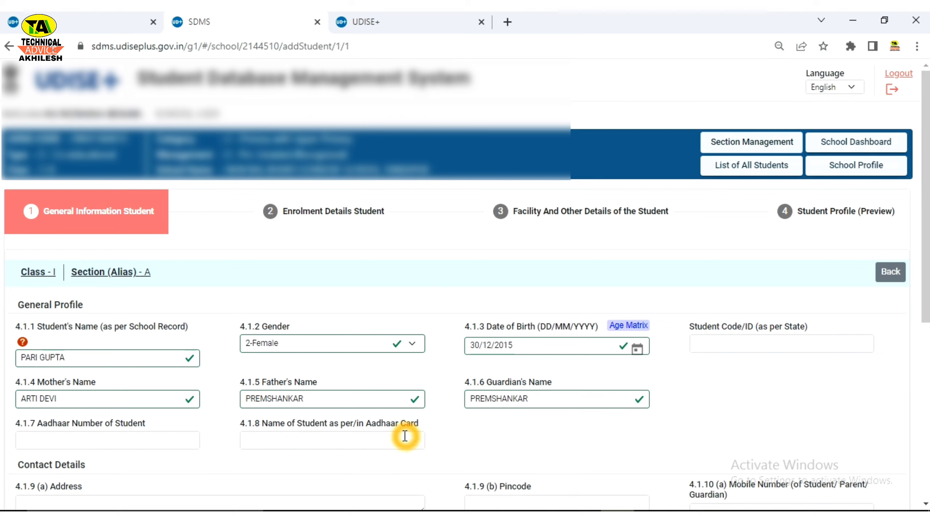
left_click(294, 408)
left_click_drag(113, 396, 18, 398)
left_click(326, 401)
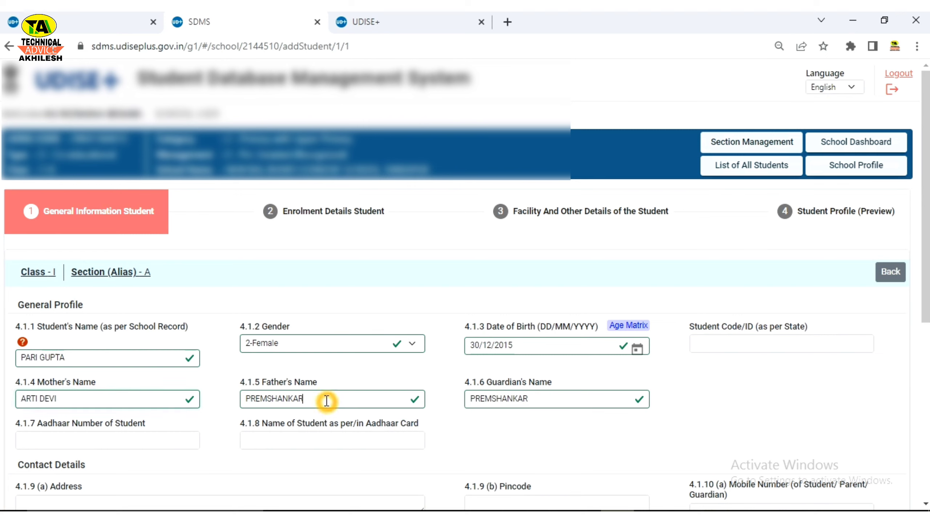
left_click(540, 397)
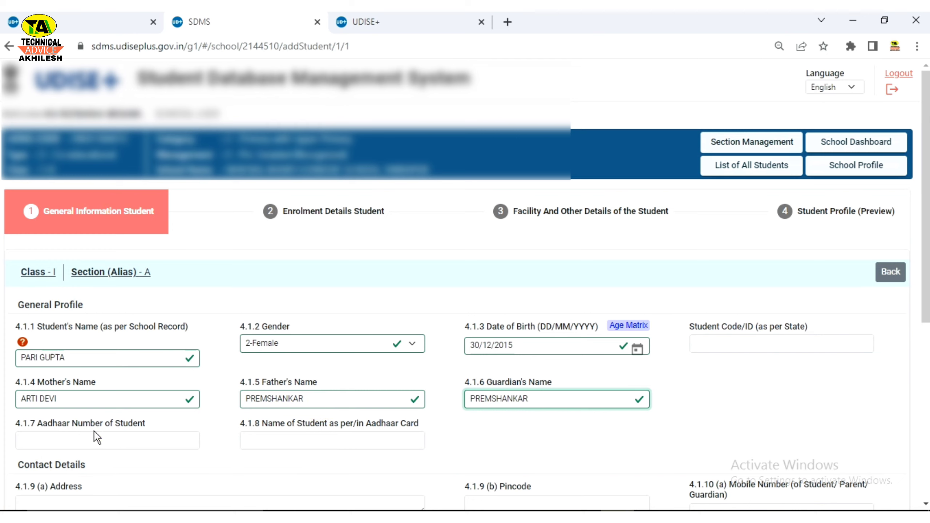
Step: Enter the student's 12-digit Aadhaar number in 4.1.7 and her Aadhaar name in 4.1.8
left_click(91, 443)
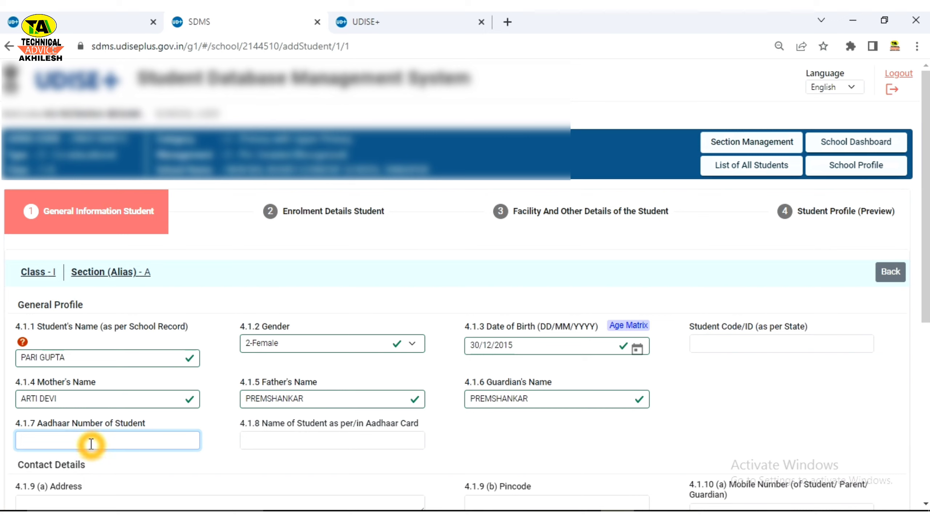
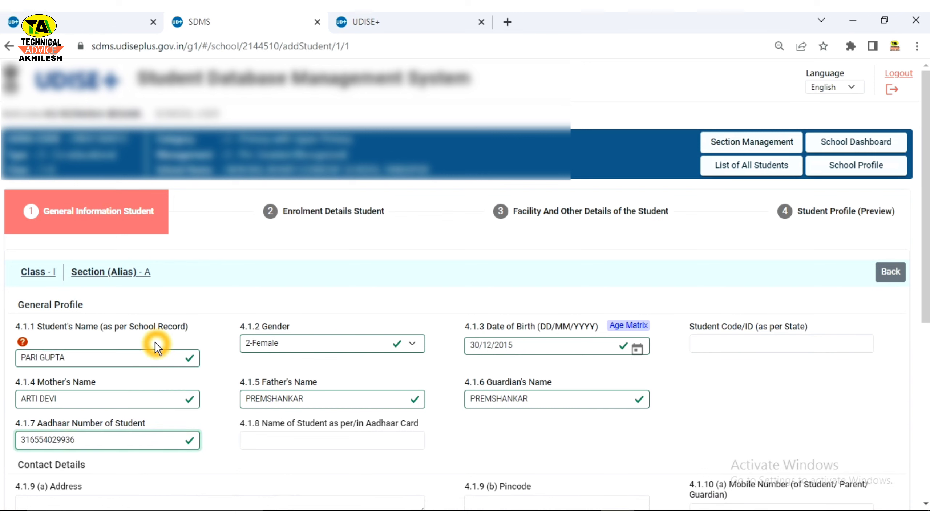
key("Tab")
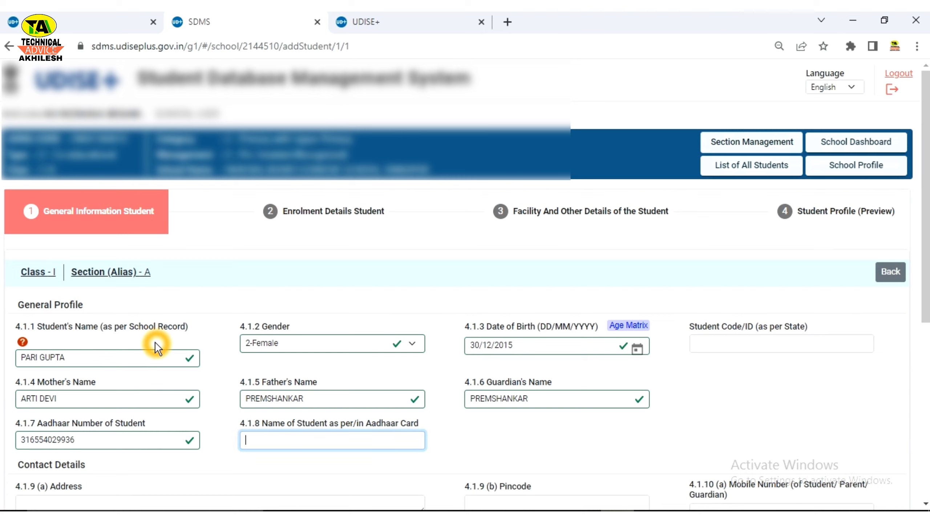
type("p")
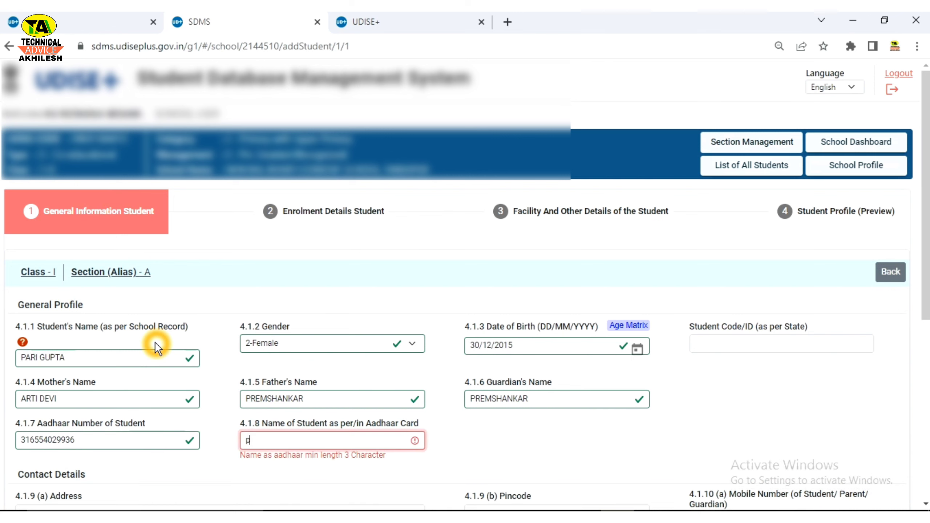
key("BackSpace")
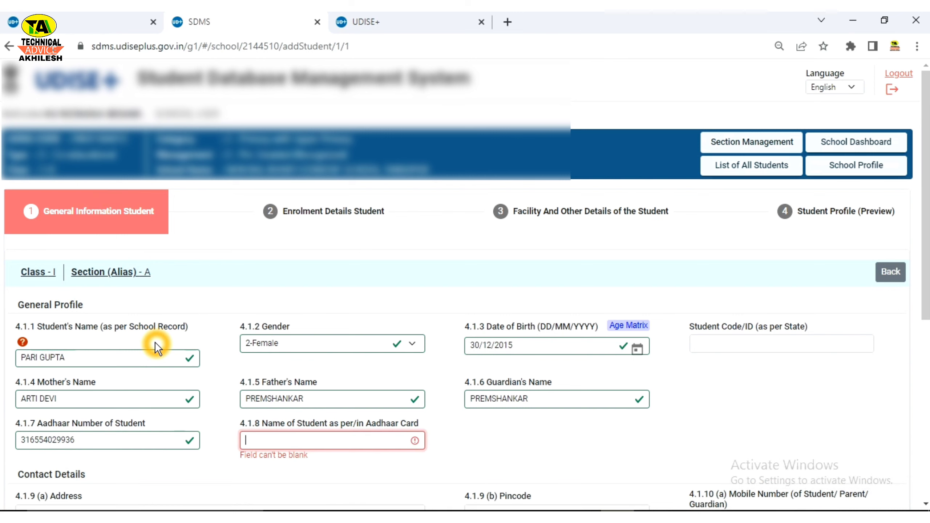
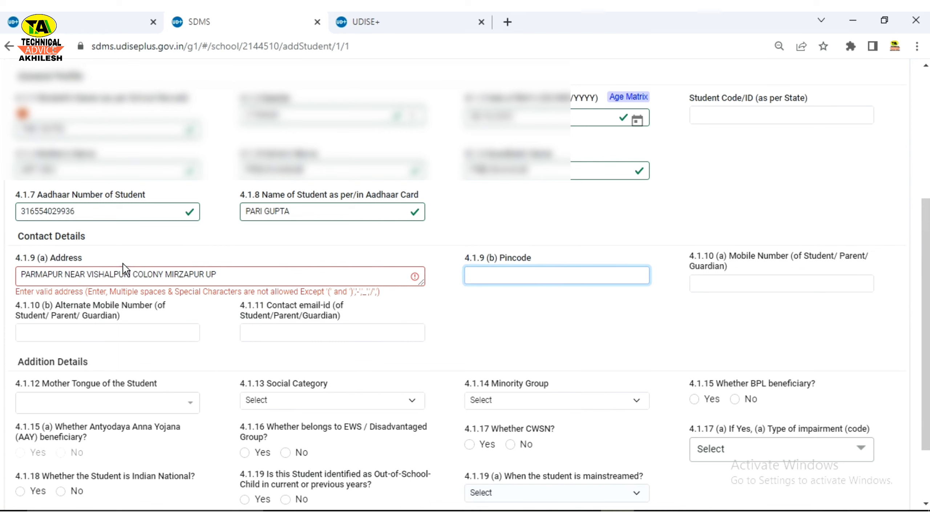
Step: Enter the pincode and contact mobile number, passing over the alternate mobile and email fields
left_click(216, 275)
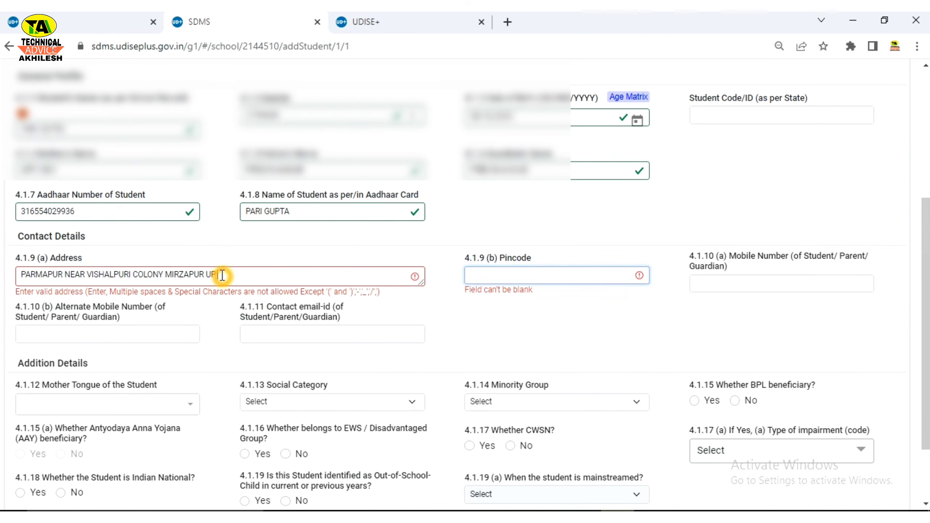
left_click(504, 277)
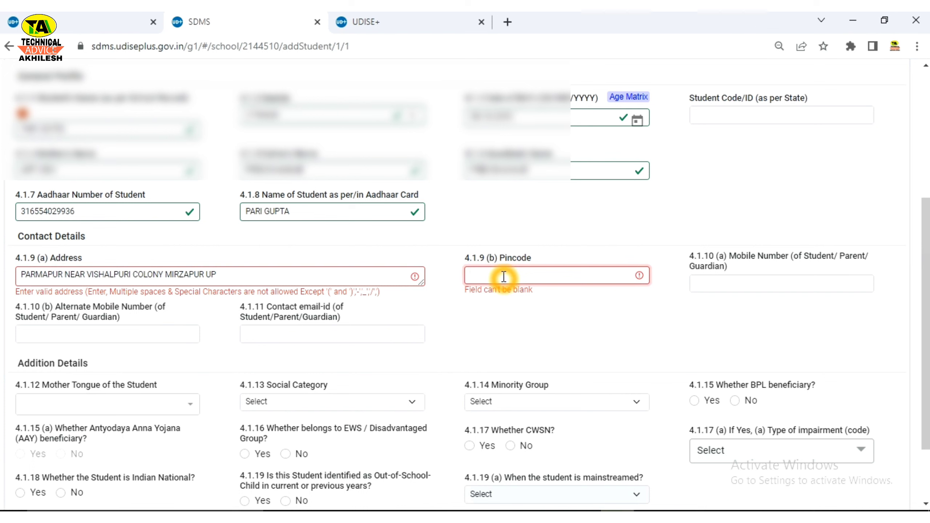
type("231001")
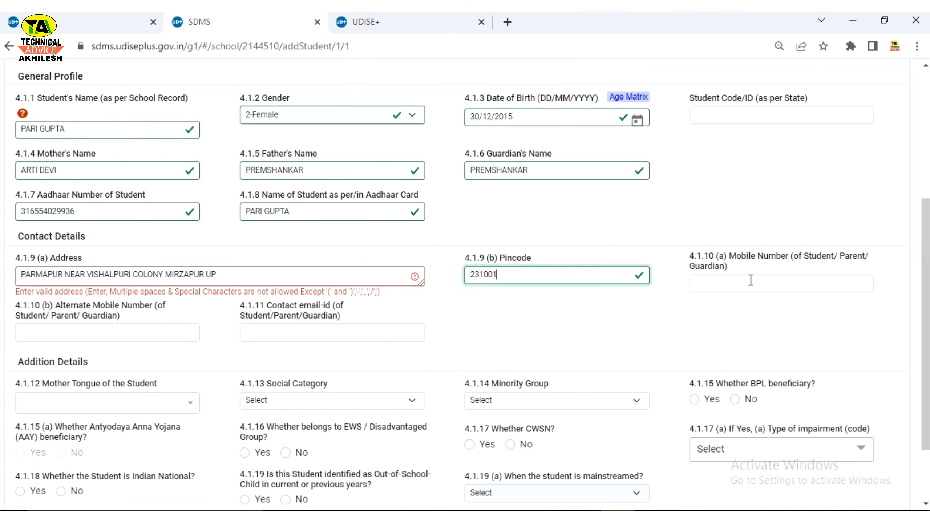
left_click(728, 286)
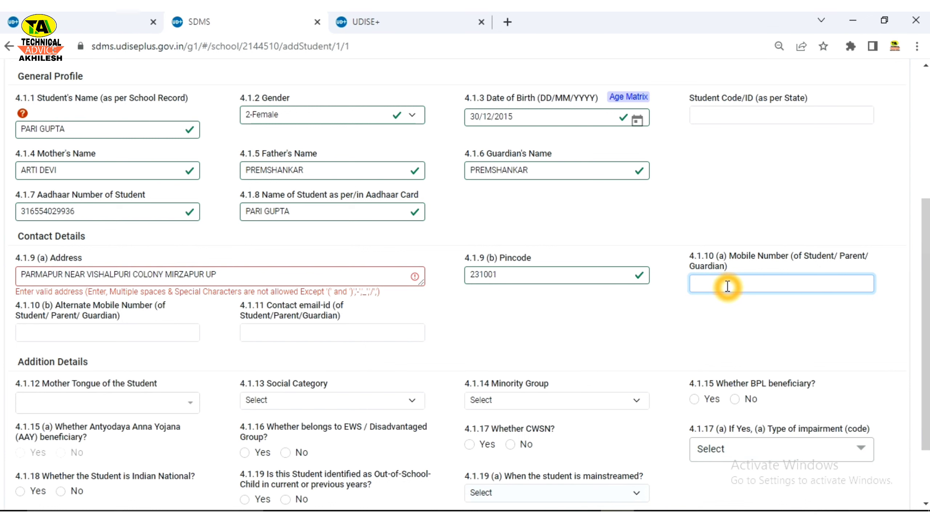
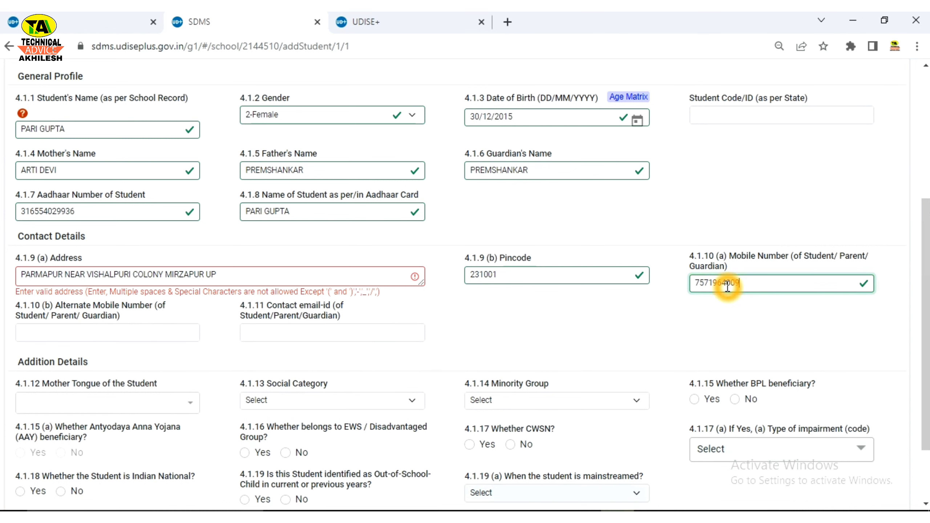
left_click(84, 332)
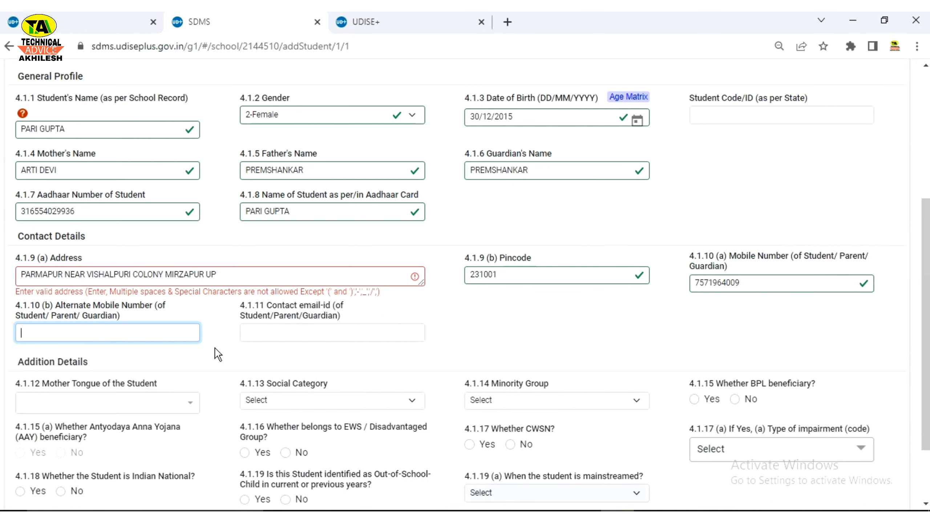
left_click(263, 333)
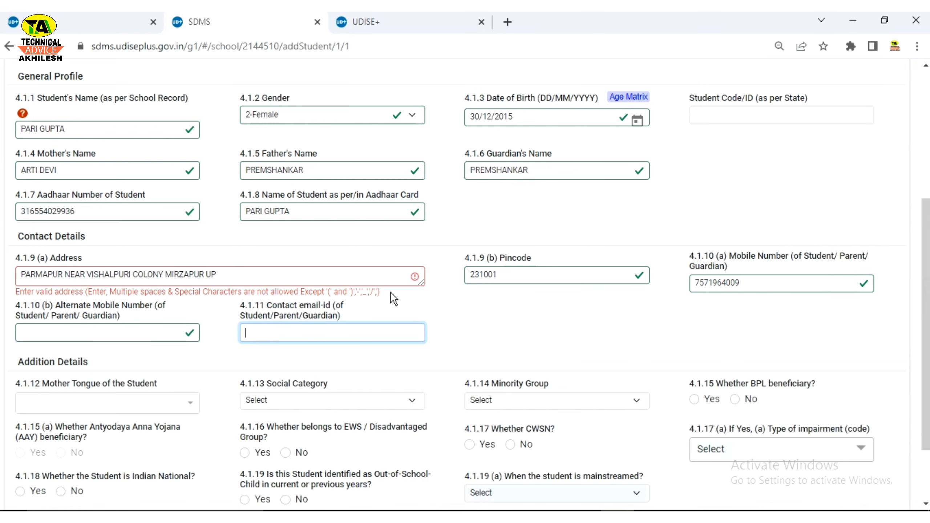
left_click(407, 312)
left_click(194, 351)
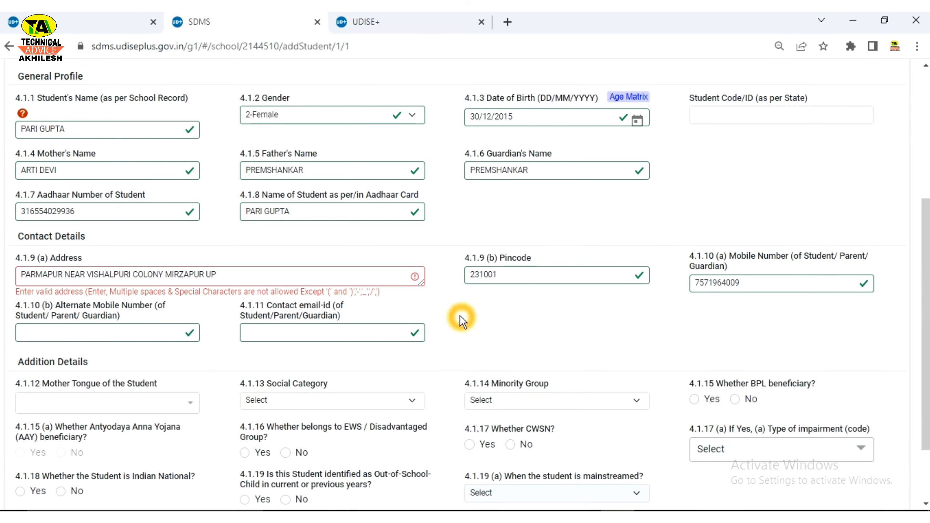
Step: Remove the trailing space from the Address so its validation error clears
left_click(242, 277)
left_click(190, 338)
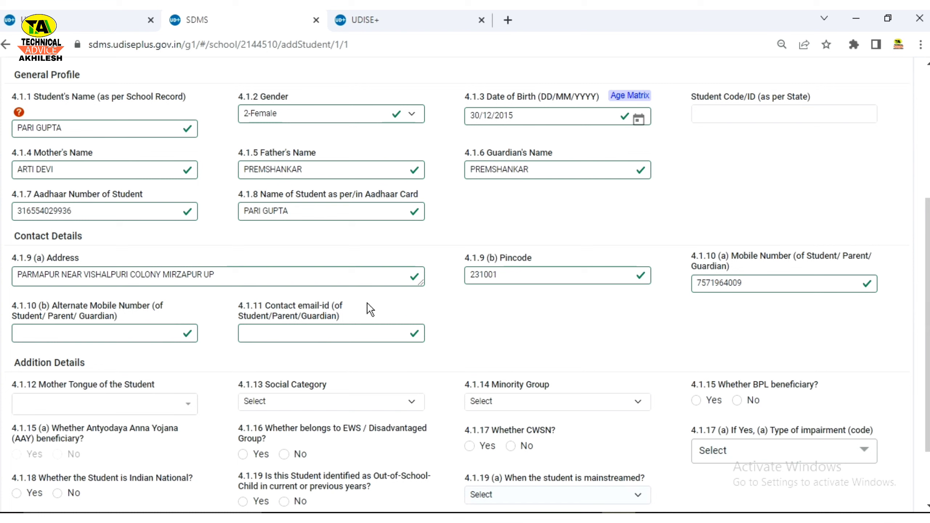
left_click(580, 316)
left_click(221, 277)
left_click(414, 292)
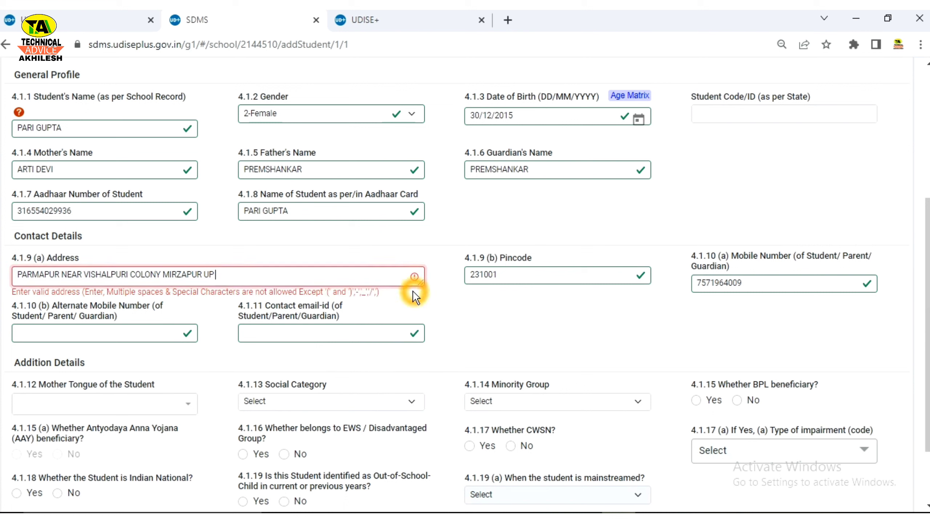
left_click(276, 278)
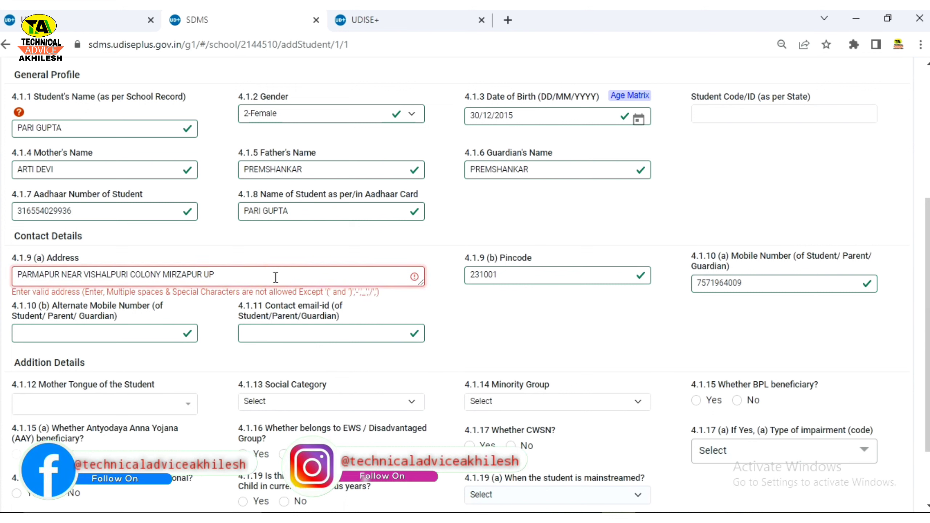
key("BackSpace")
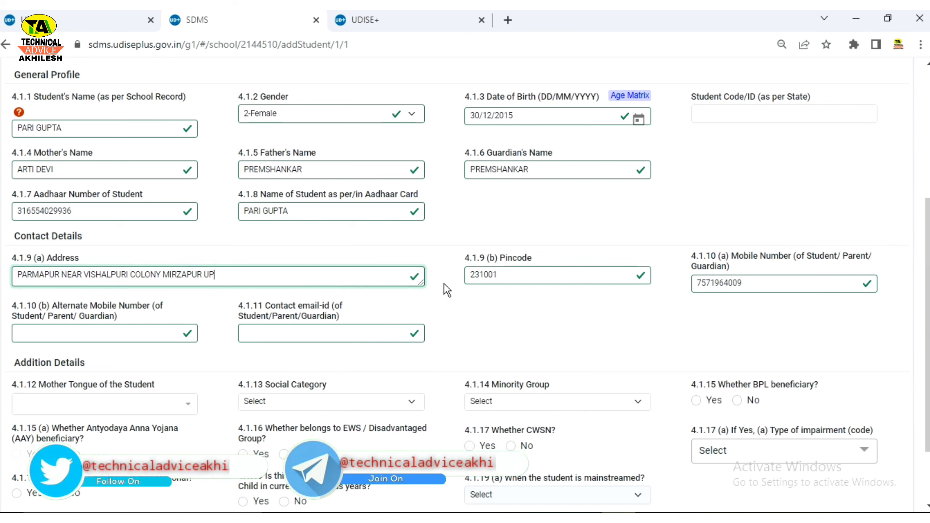
left_click(459, 304)
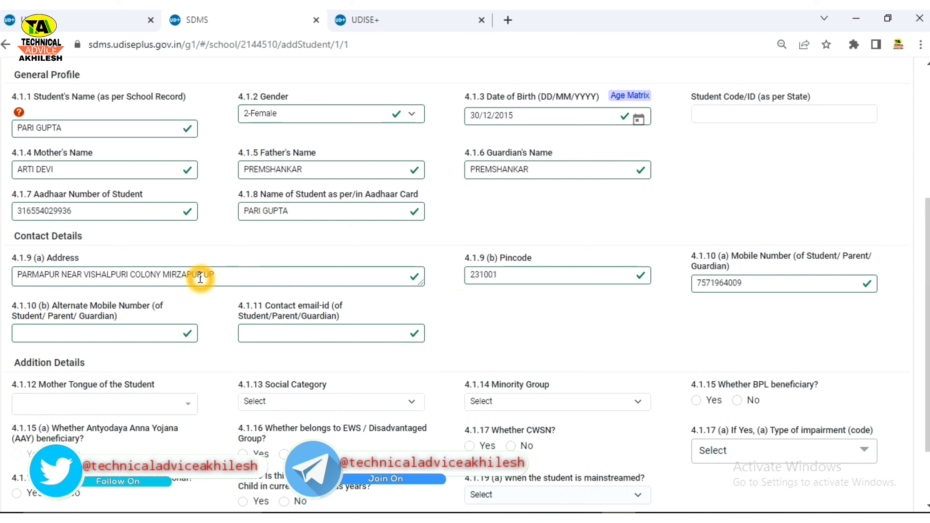
Step: Set the mother tongue to 42-HINDI
scroll(47, 285, "down", 3)
left_click(55, 280)
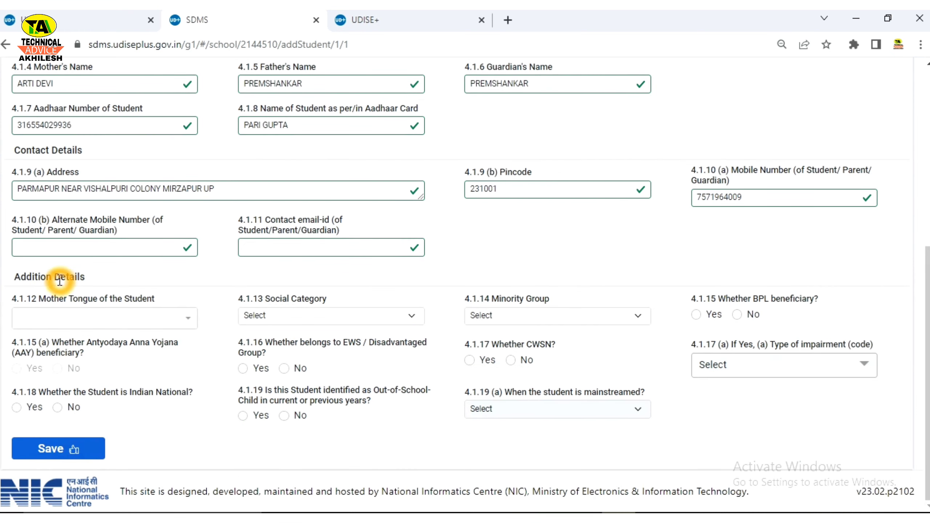
left_click(62, 318)
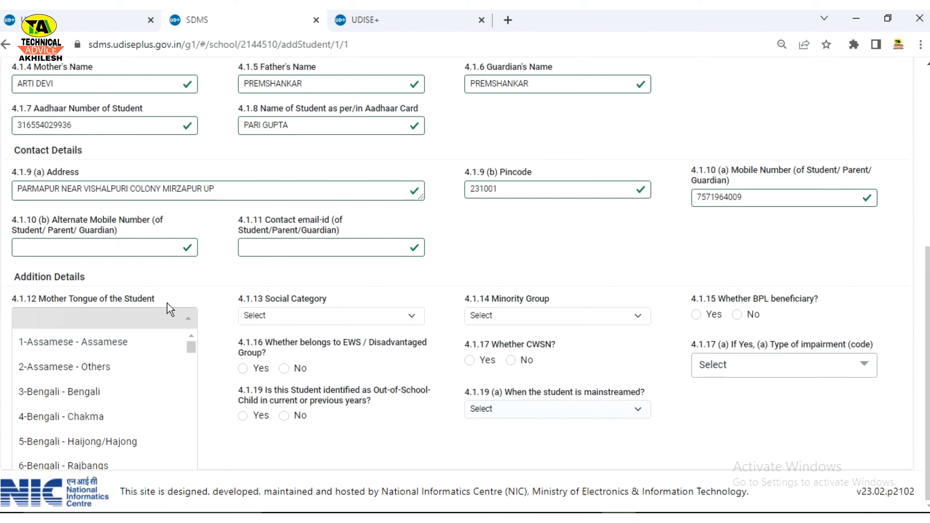
type("42")
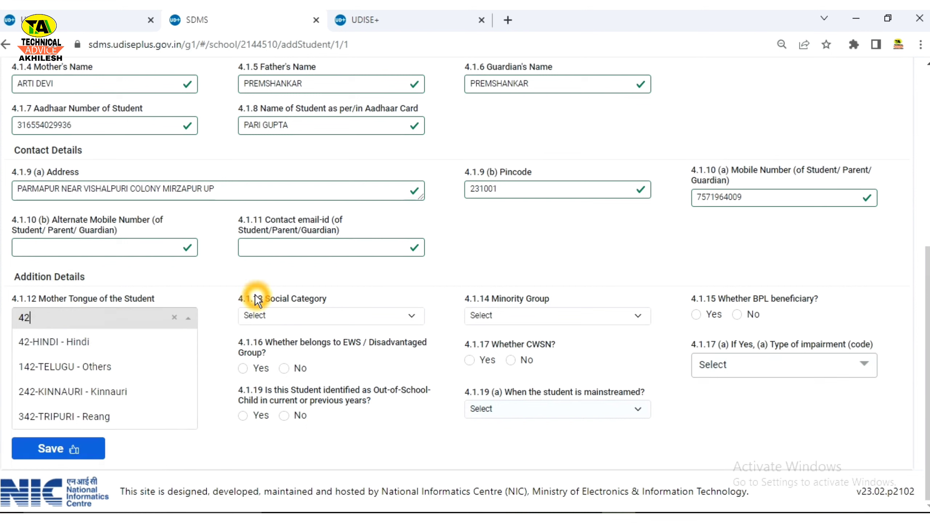
left_click(118, 346)
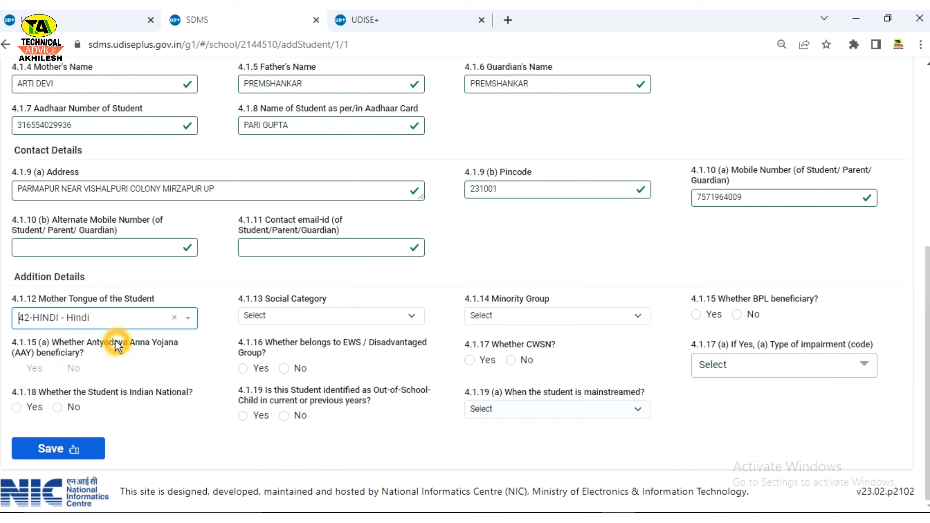
Step: Choose 4 - OBC as social category and 7-NA as minority group
left_click(332, 320)
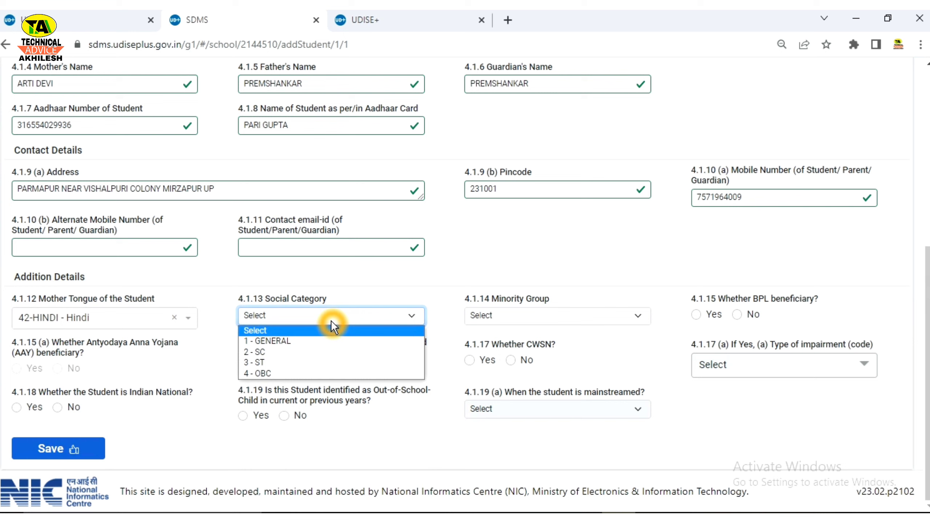
left_click(294, 374)
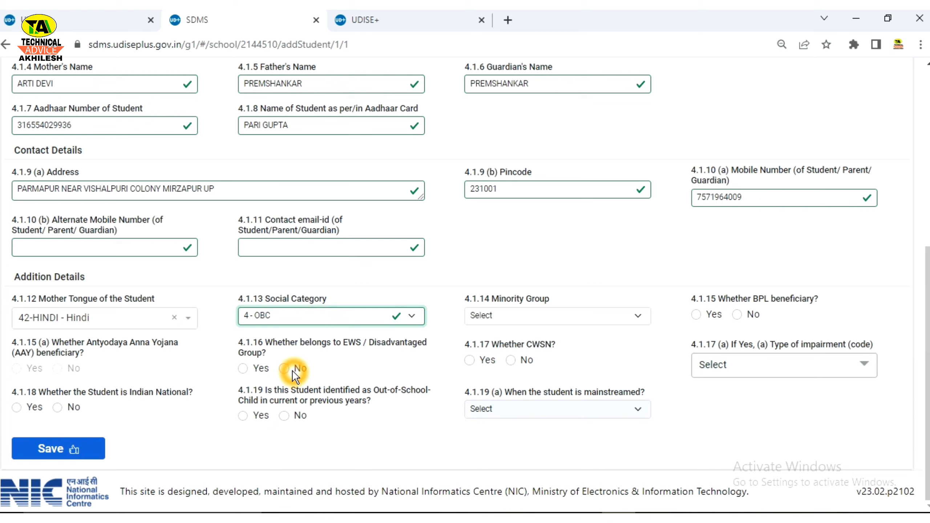
left_click(500, 316)
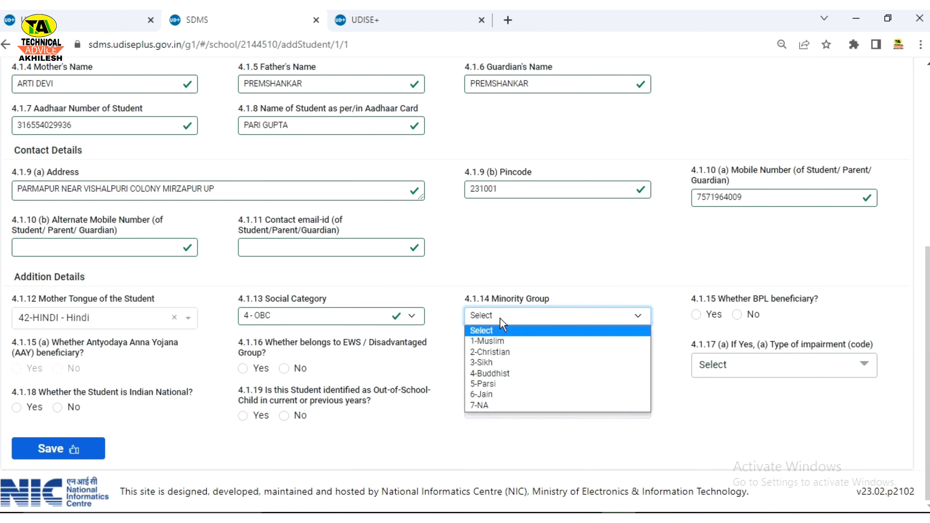
left_click(485, 405)
left_click(487, 408)
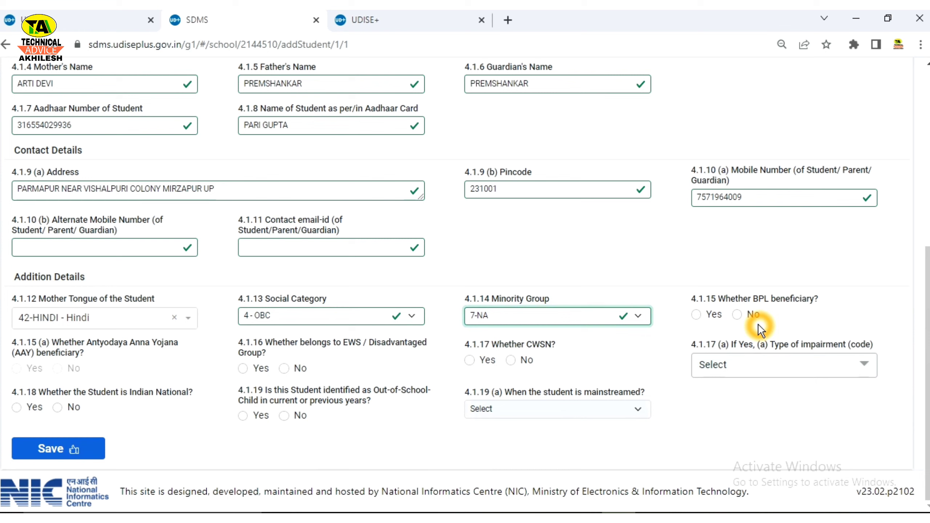
Step: Answer No to the BPL and AAY beneficiary questions
left_click(699, 318)
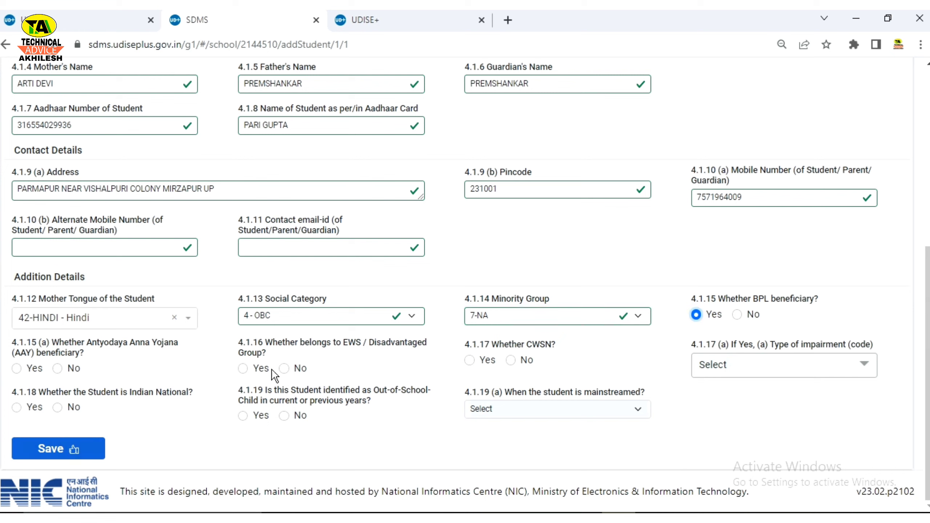
left_click(737, 315)
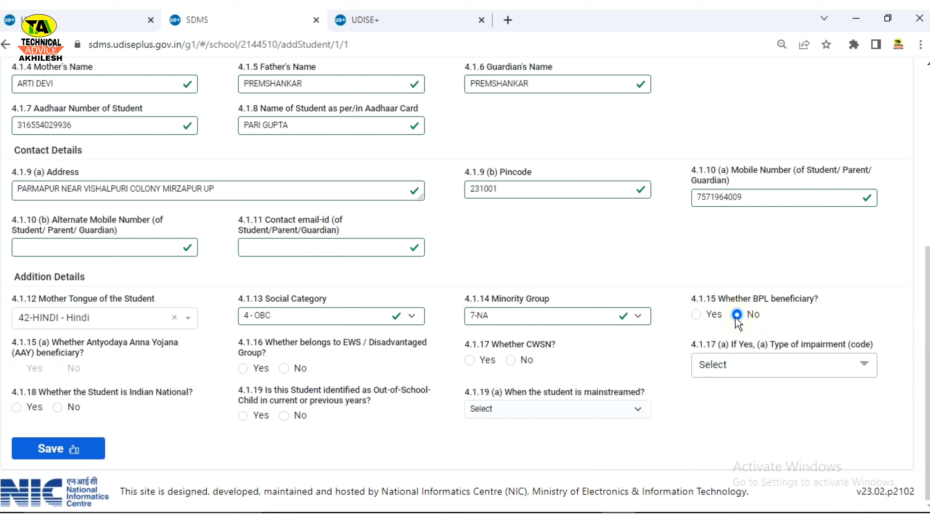
left_click(75, 365)
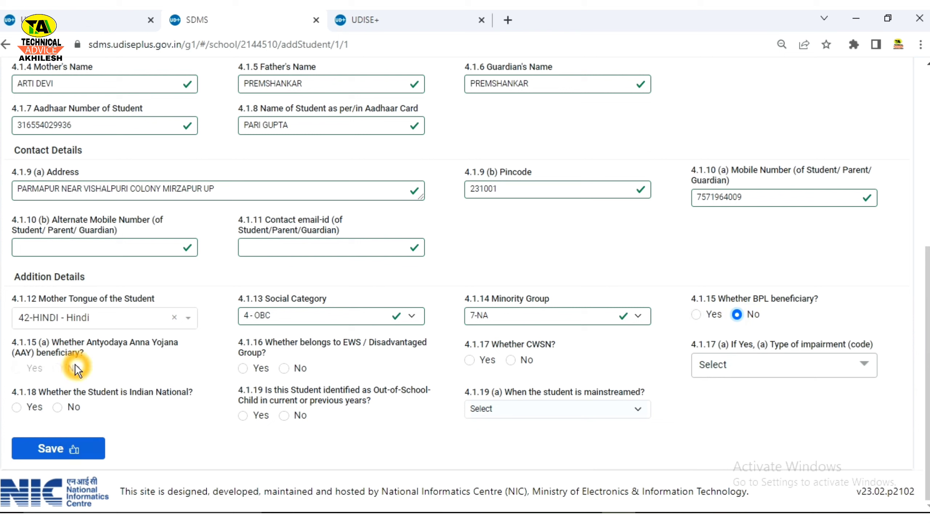
left_click(697, 315)
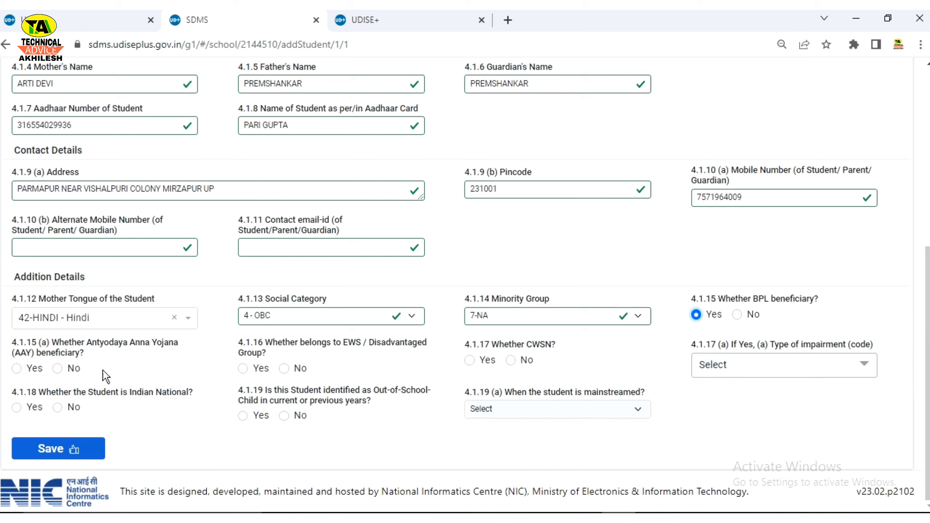
left_click(57, 368)
left_click(738, 316)
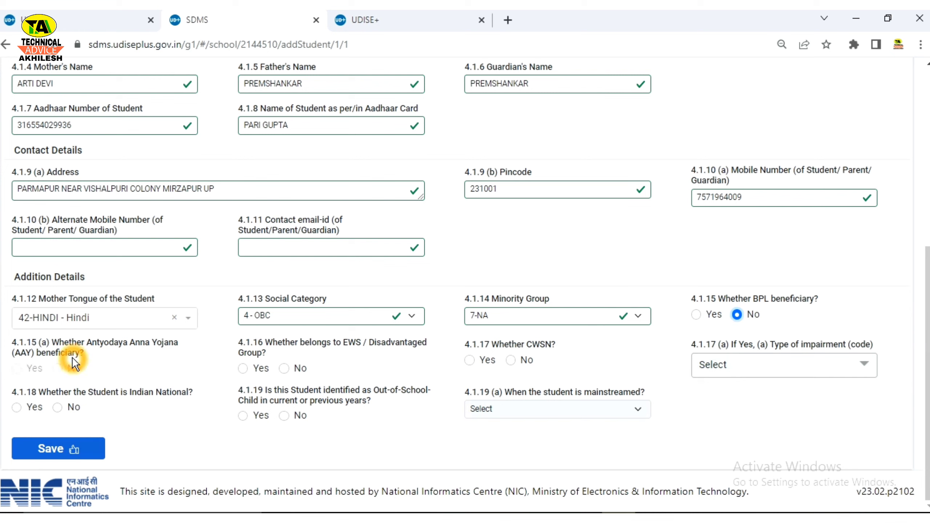
left_click(372, 374)
Step: Answer No to EWS, then try marking the student as CWSN
left_click(287, 367)
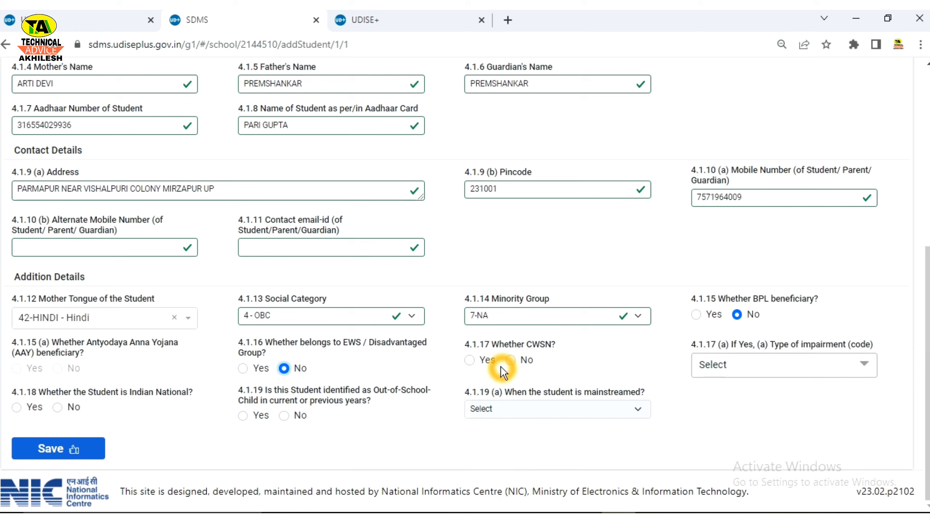
left_click(511, 360)
left_click(750, 363)
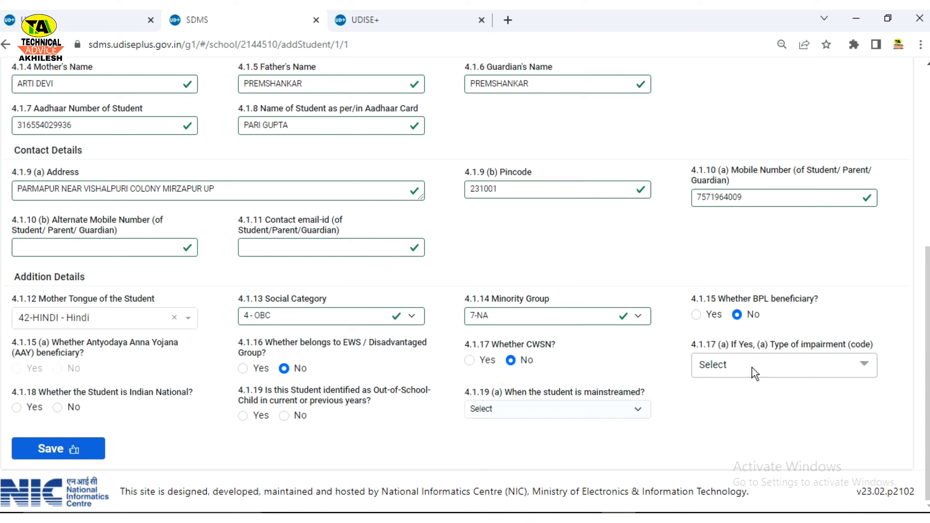
left_click(845, 366)
left_click(473, 361)
left_click(475, 361)
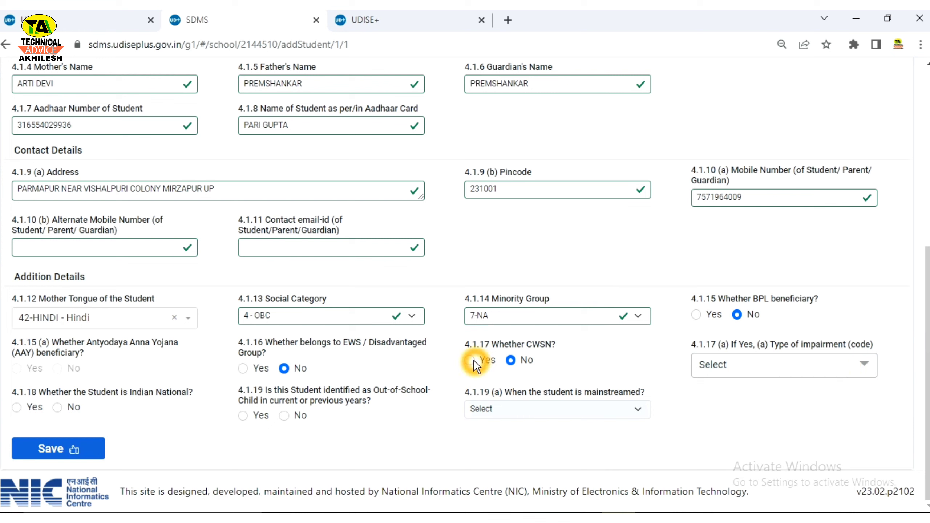
Step: Review the impairment types list, then set the CWSN answer back to No
left_click(729, 367)
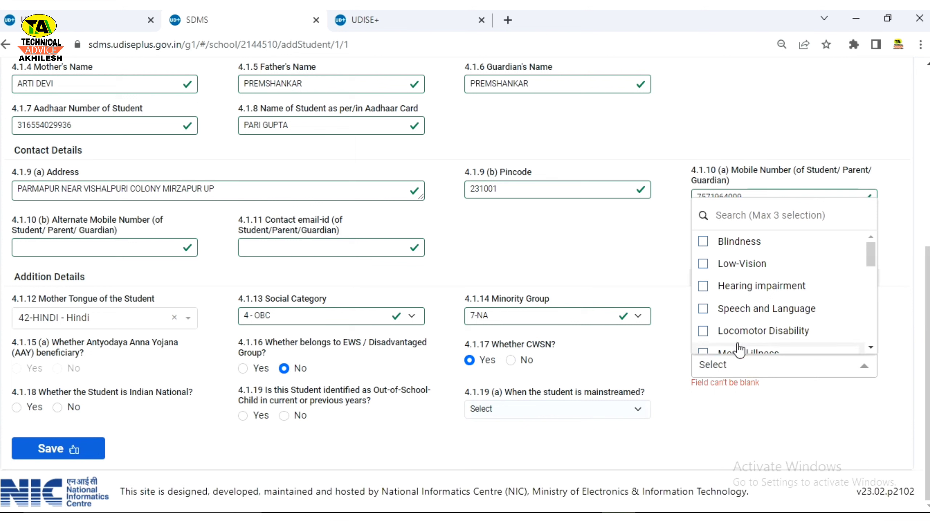
mouse_move(871, 255)
left_mouse_down()
mouse_move(870, 342)
mouse_move(866, 248)
left_mouse_up()
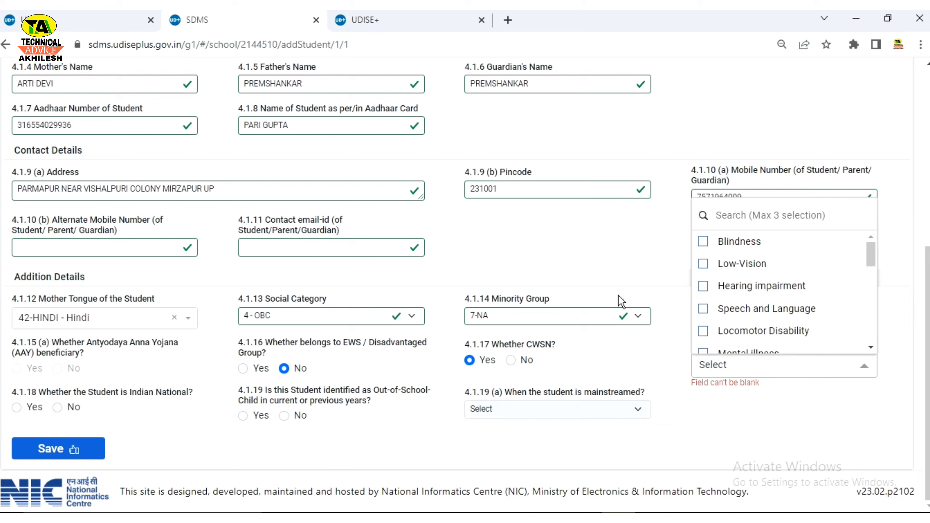
left_click(587, 369)
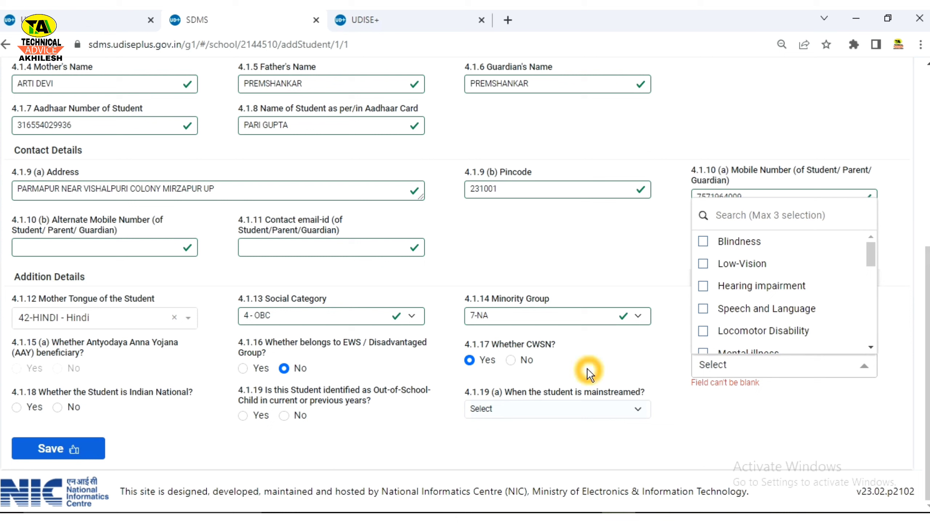
left_click(531, 379)
left_click(511, 362)
left_click(510, 361)
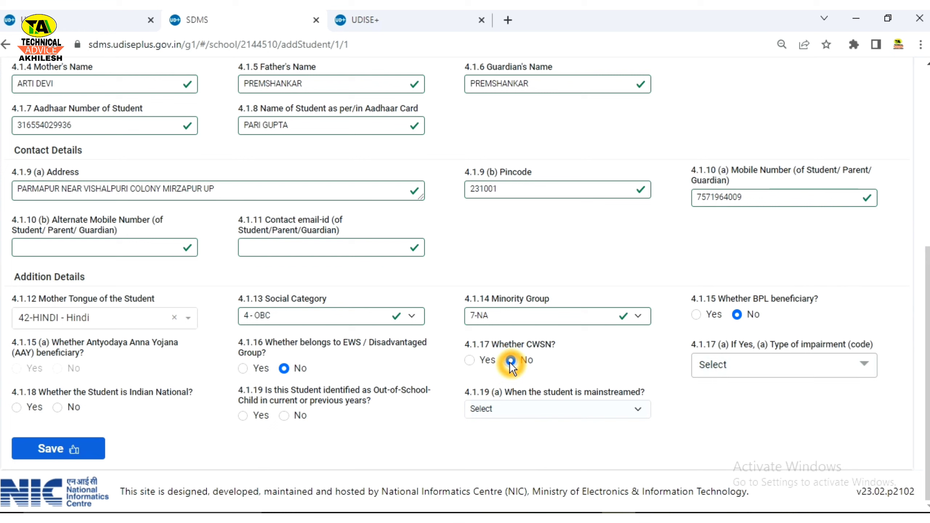
left_click(445, 401)
left_click(368, 413)
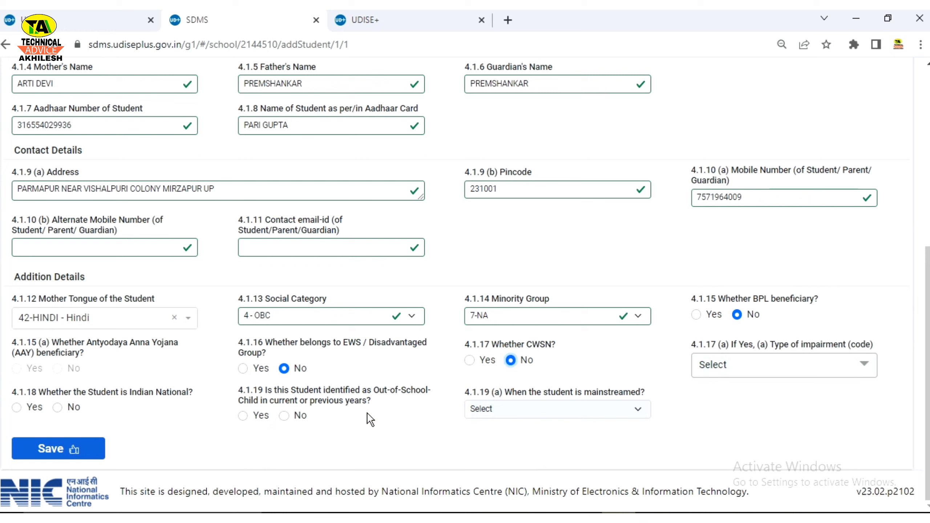
left_click(116, 435)
Step: Answer No to the 4.1.18 Indian National question
left_click_drag(131, 396, 199, 395)
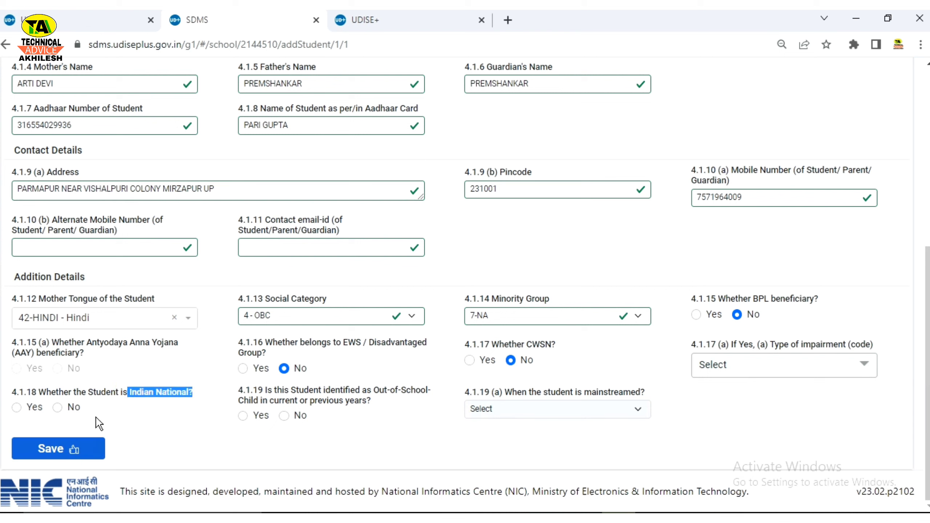
left_click(57, 407)
left_click(162, 372)
Step: Settle the 4.1.19 out-of-school child answer on No and attempt to save
left_click(301, 415)
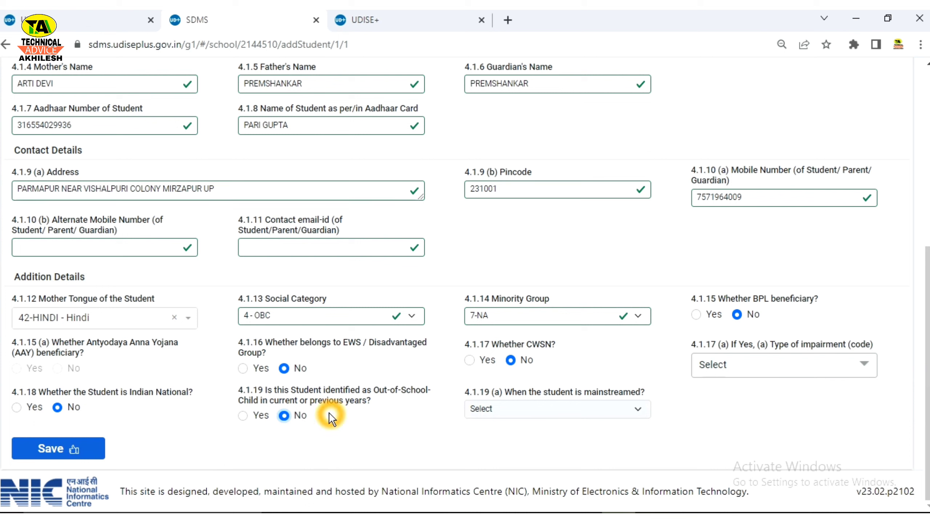
left_click(243, 416)
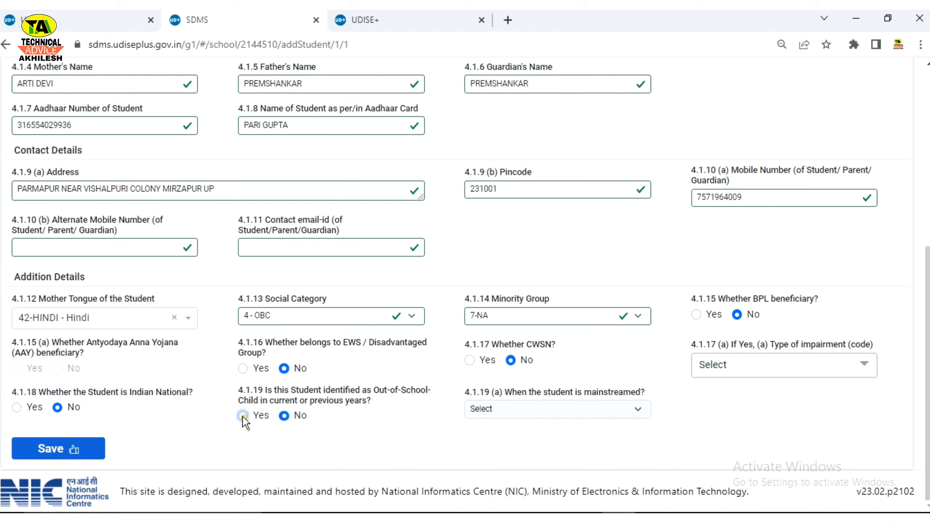
left_click(514, 410)
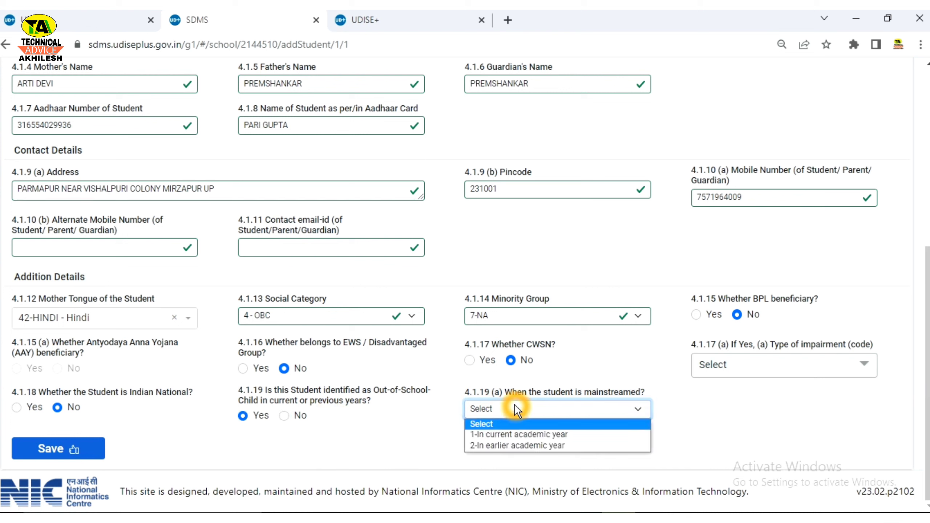
left_click(282, 418)
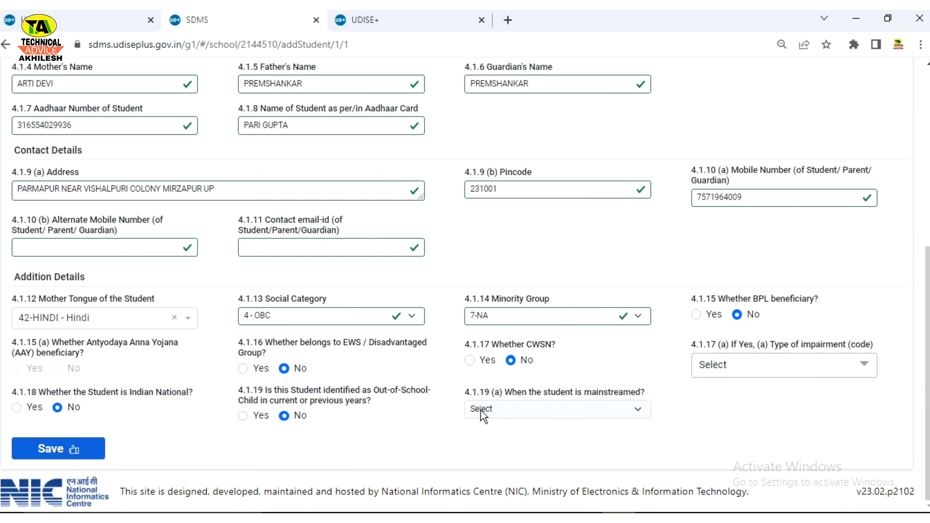
left_click(244, 416)
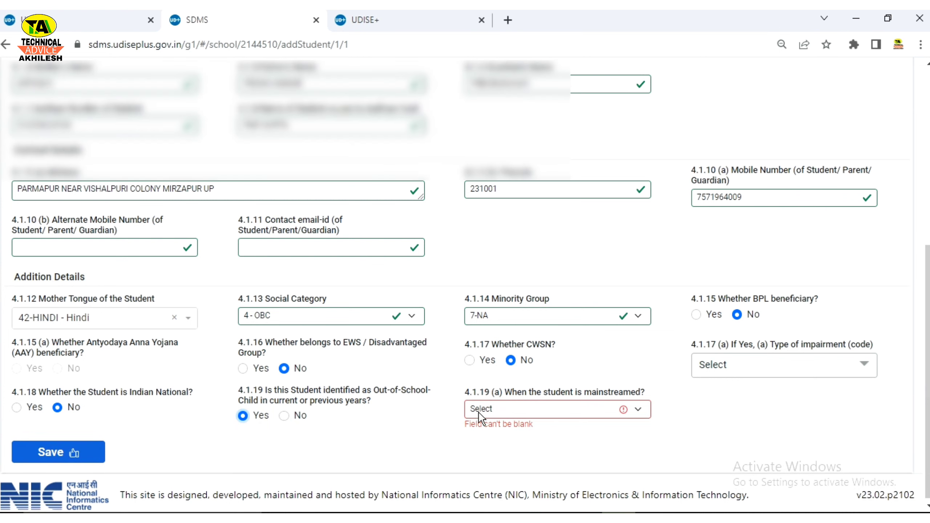
left_click(503, 410)
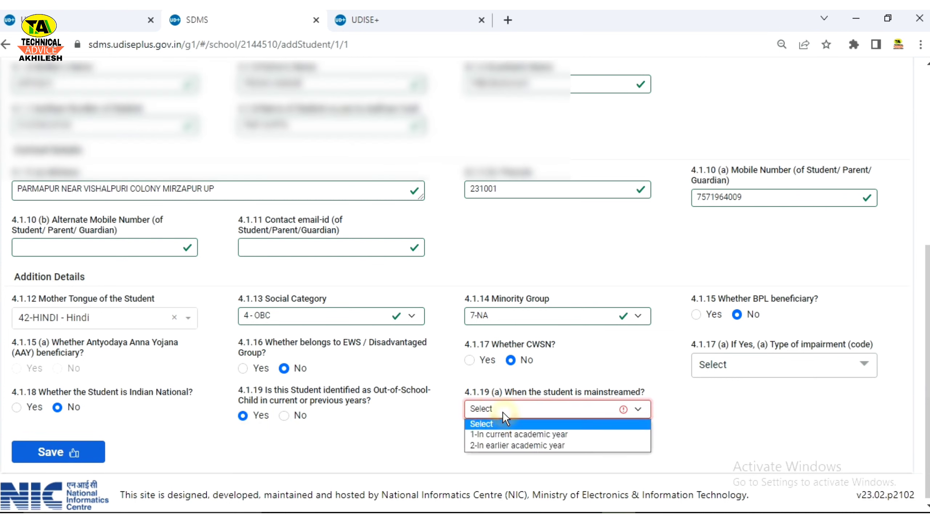
left_click(283, 417)
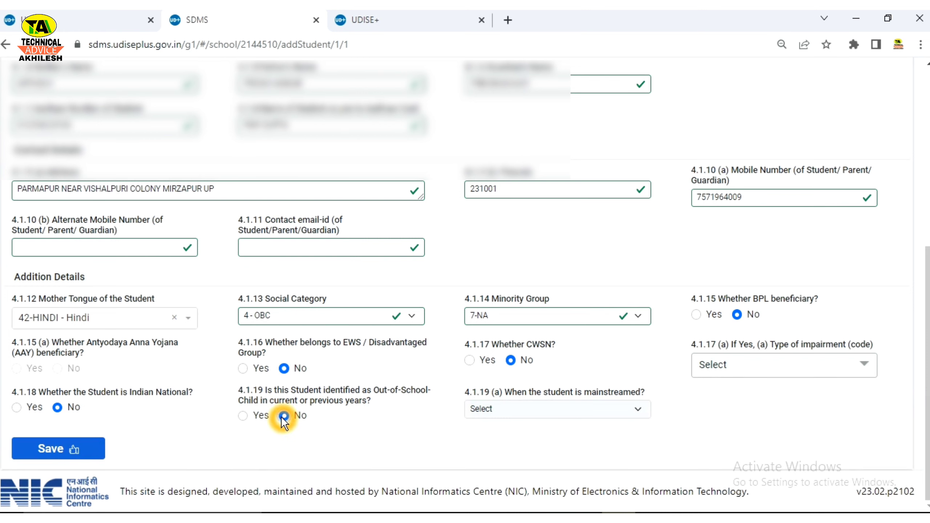
left_click(105, 450)
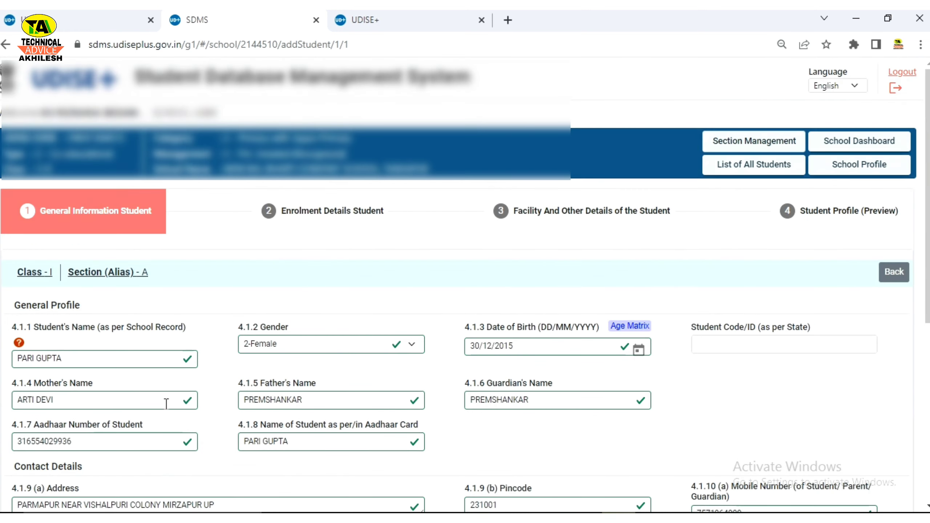
Step: Save the Class I student's form to get the name, parents and birth-date check
scroll(383, 418, "down", 3)
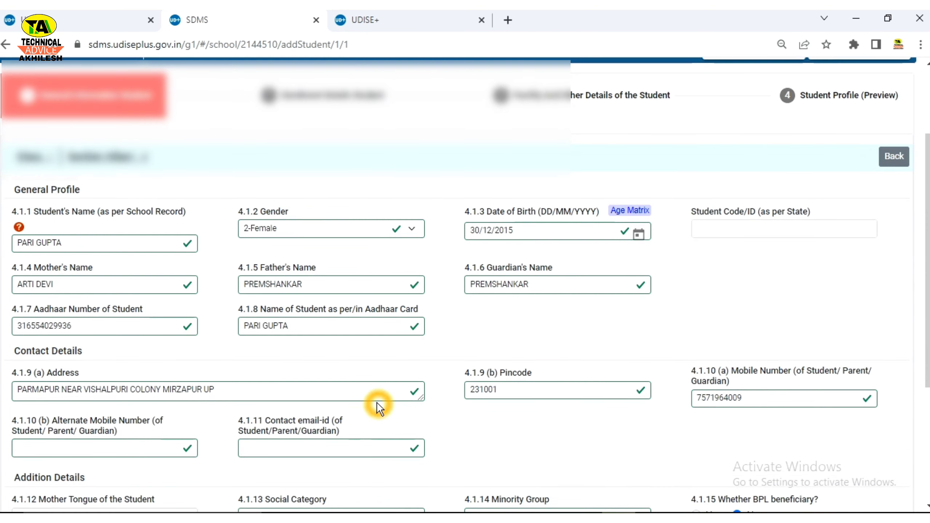
scroll(377, 402, "down", 5)
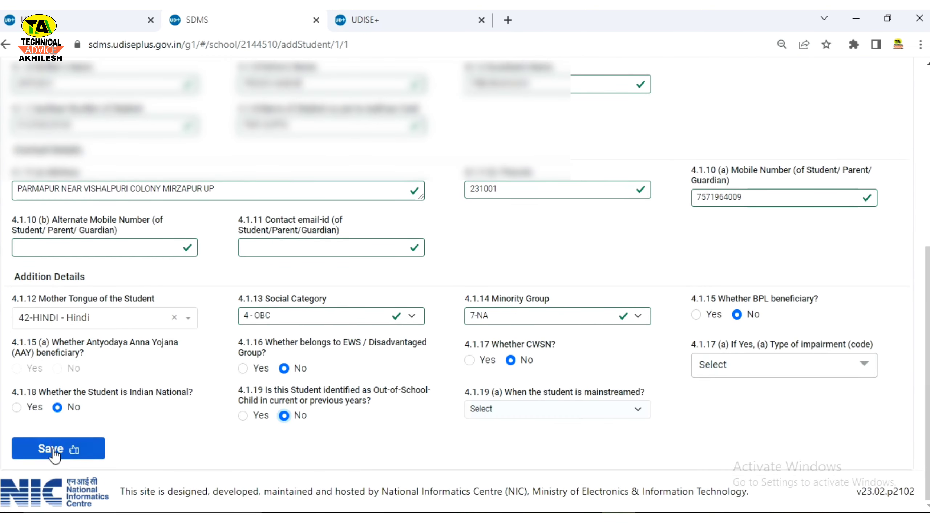
left_click(51, 449)
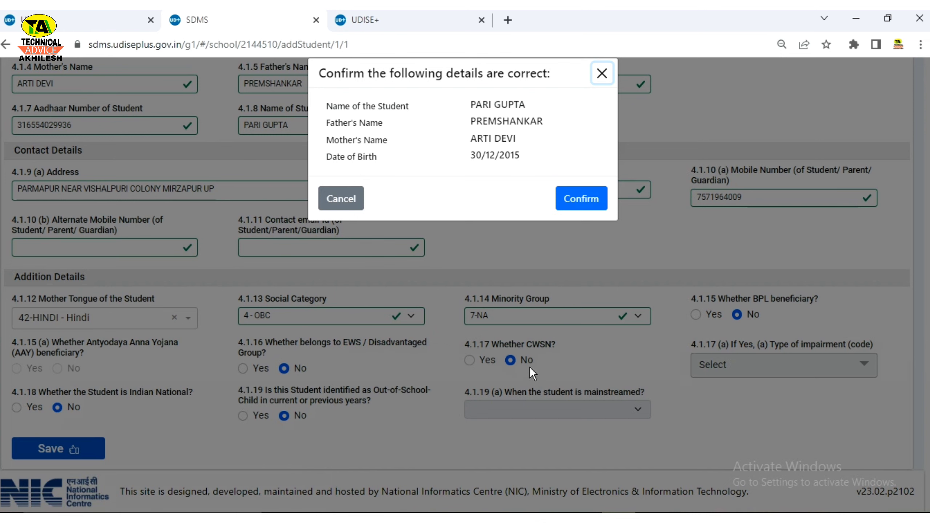
Step: Confirm the student's details, then continue to her Enrolment Details form
left_click(579, 202)
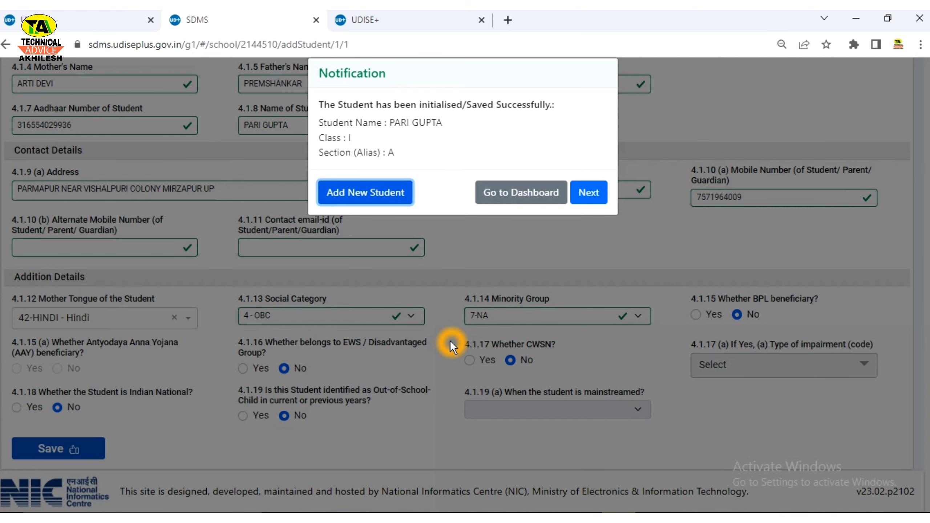
left_click(588, 202)
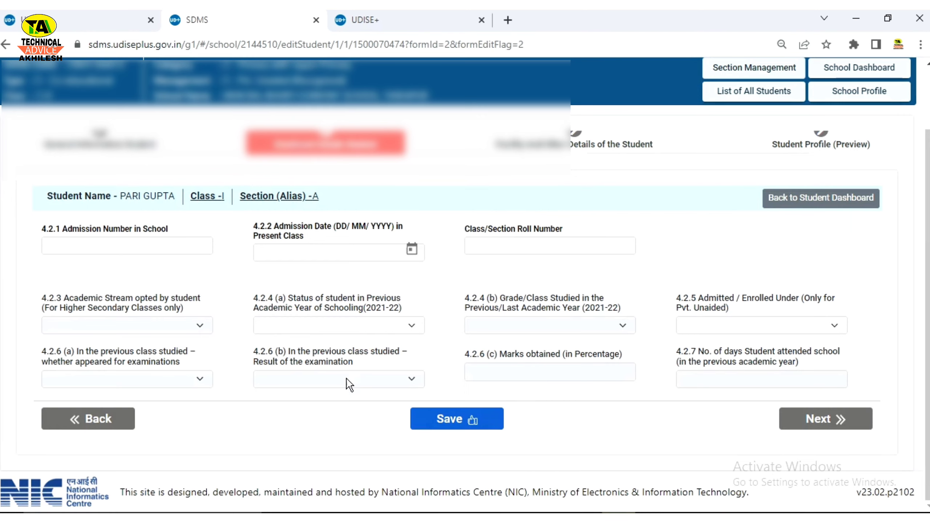
Step: Enter admission number 364, admission date 01/04/2022 and roll number 13
scroll(338, 387, "up", 2)
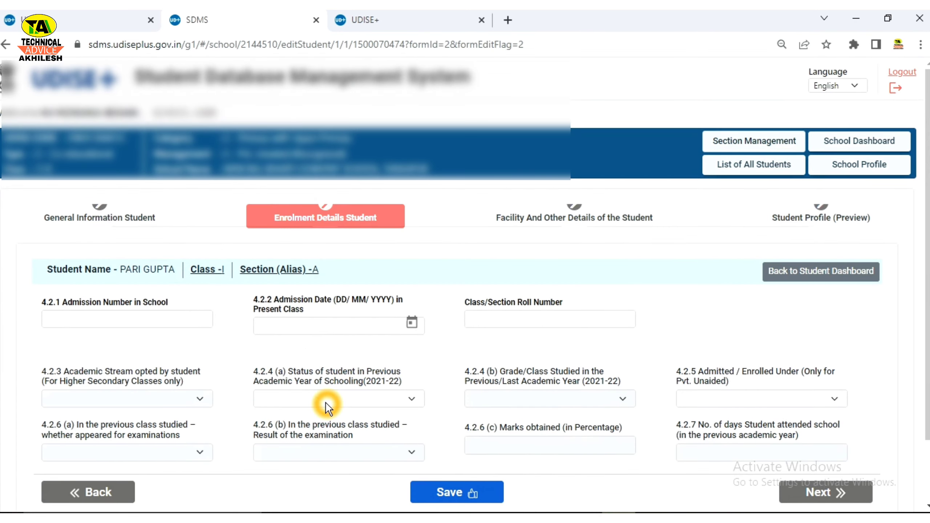
left_click(132, 321)
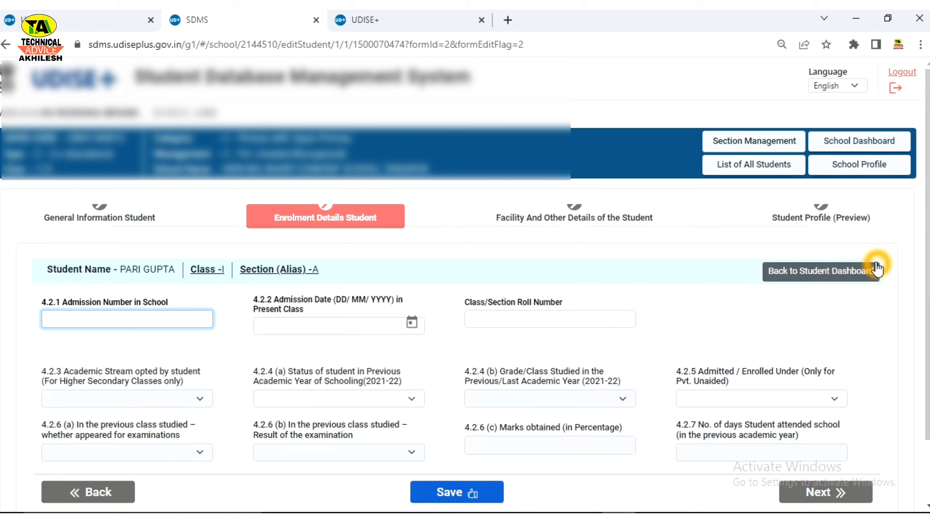
type("364")
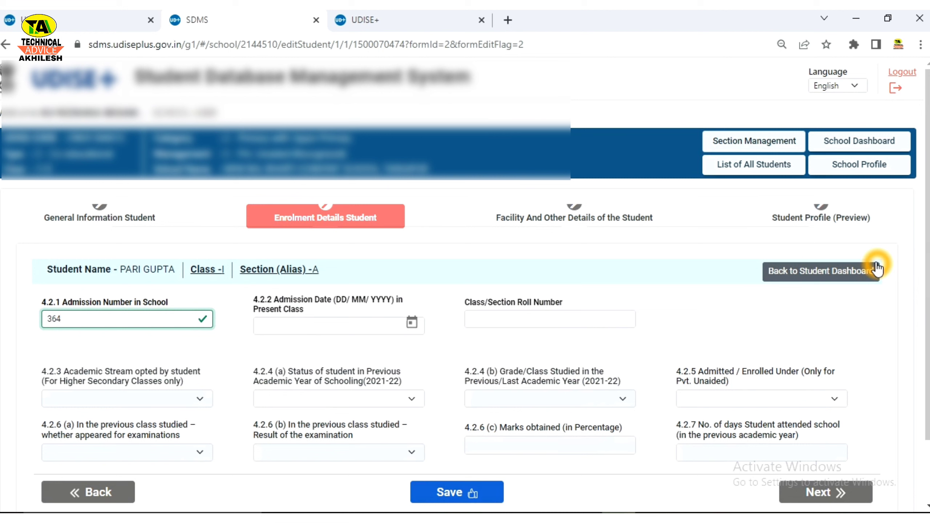
left_click(308, 325)
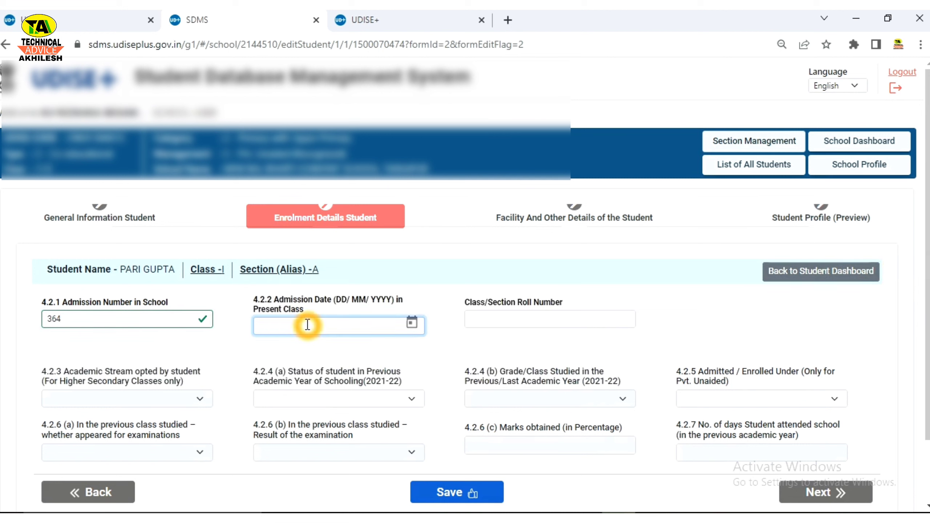
type("01/04/2022")
key("Tab")
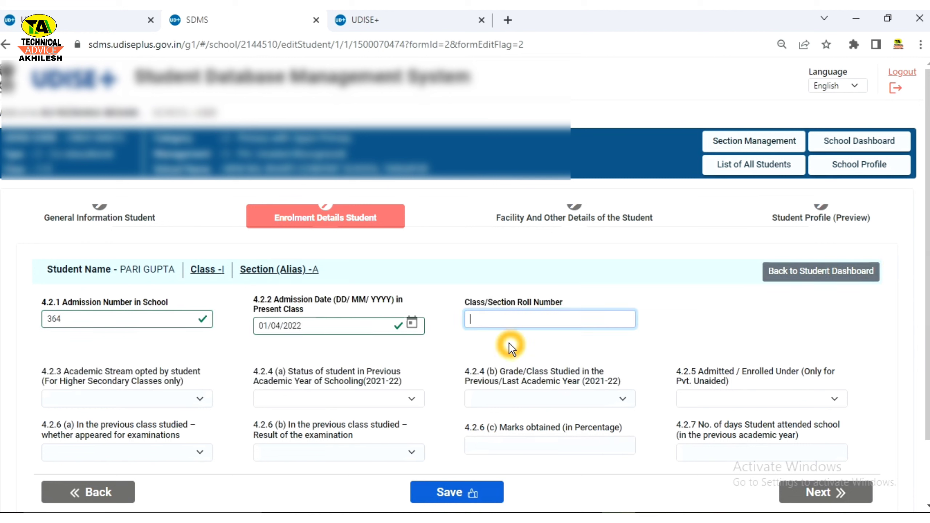
type("13")
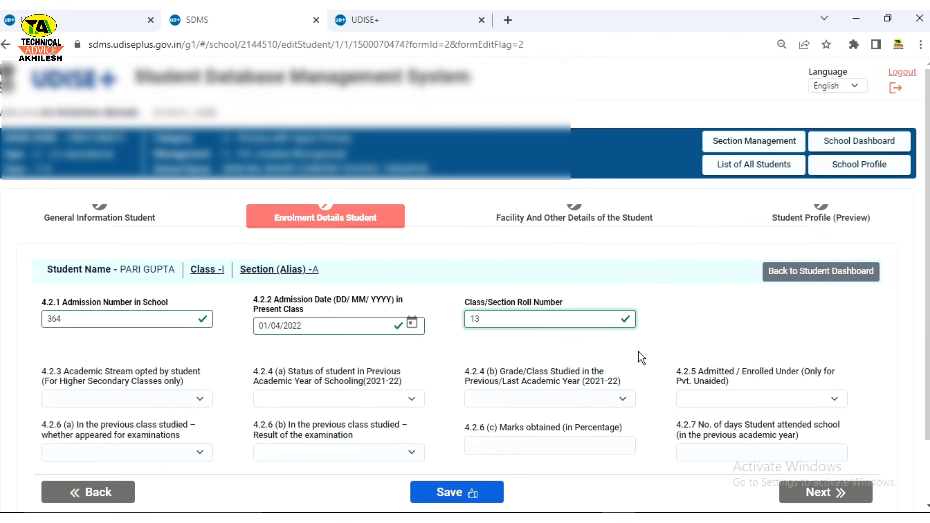
scroll(546, 382, "down", 2)
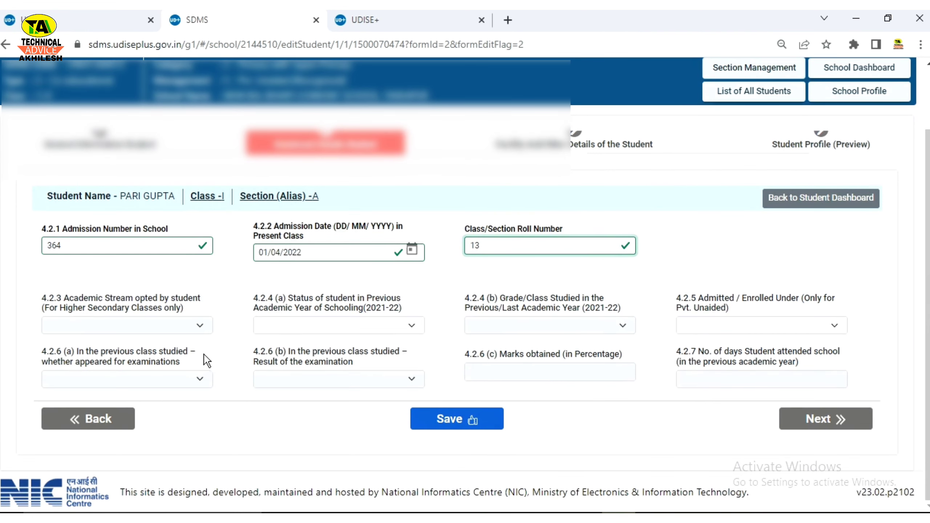
left_click(190, 329)
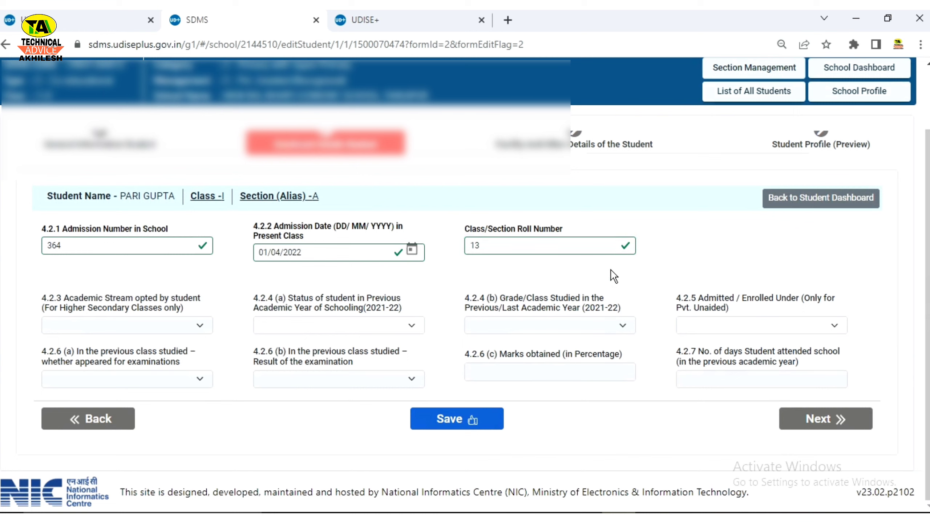
left_click(415, 342)
left_click(341, 320)
left_click_drag(79, 299, 187, 308)
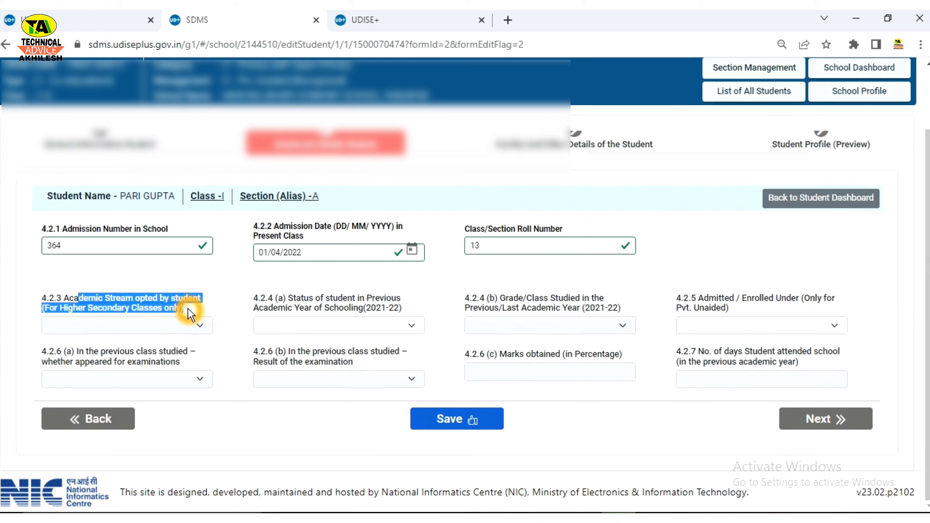
Step: Set the 2021-22 schooling status to 1-Studied at Current/Same School
left_click(143, 308)
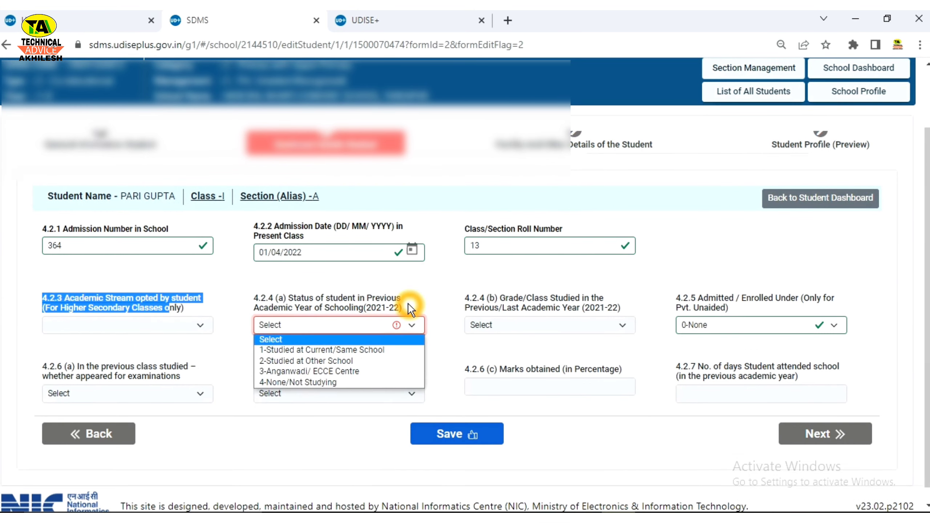
left_click(404, 302)
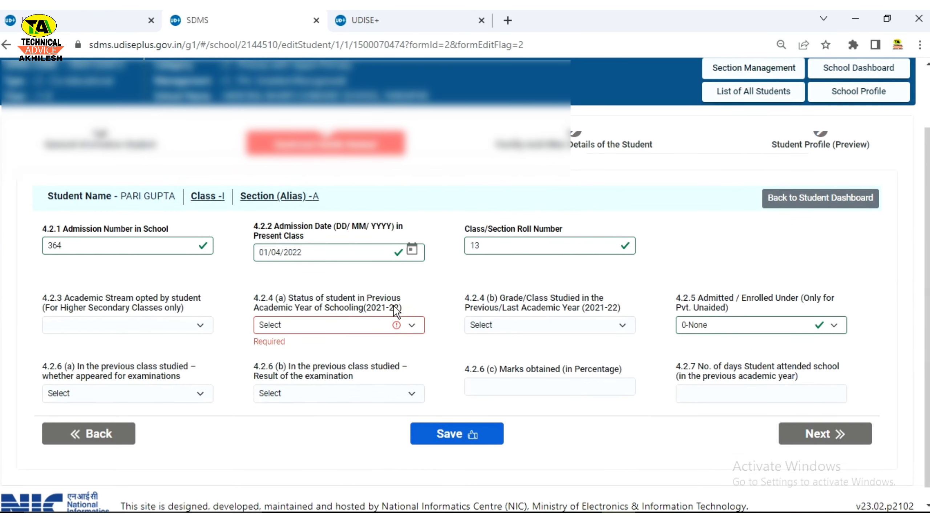
left_click(410, 328)
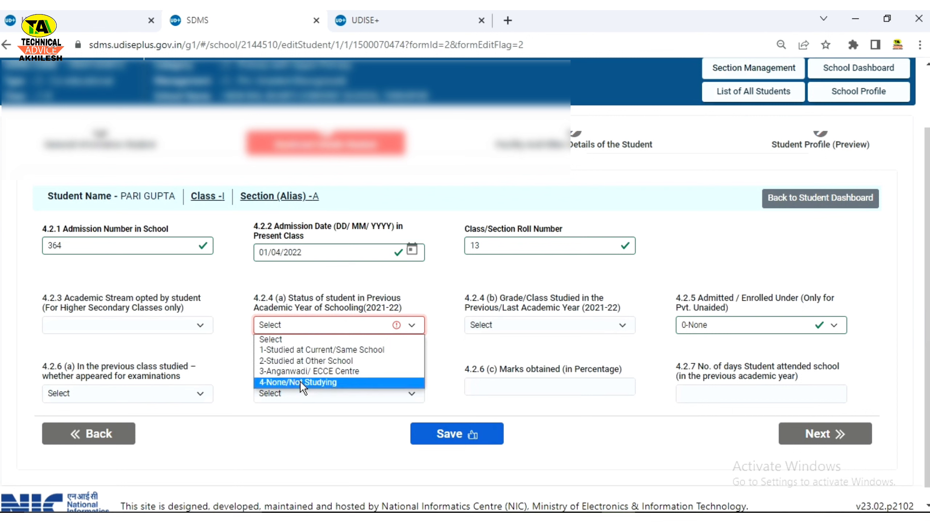
left_click(310, 352)
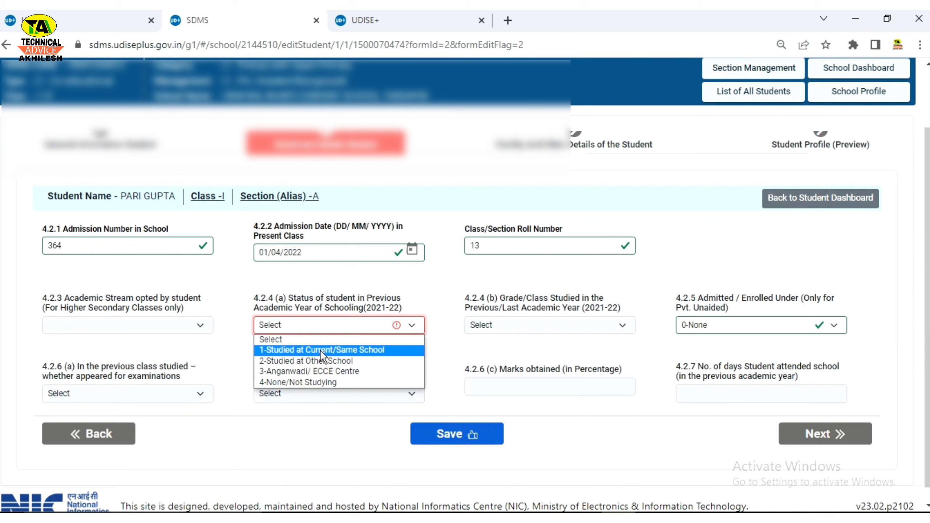
left_click(309, 350)
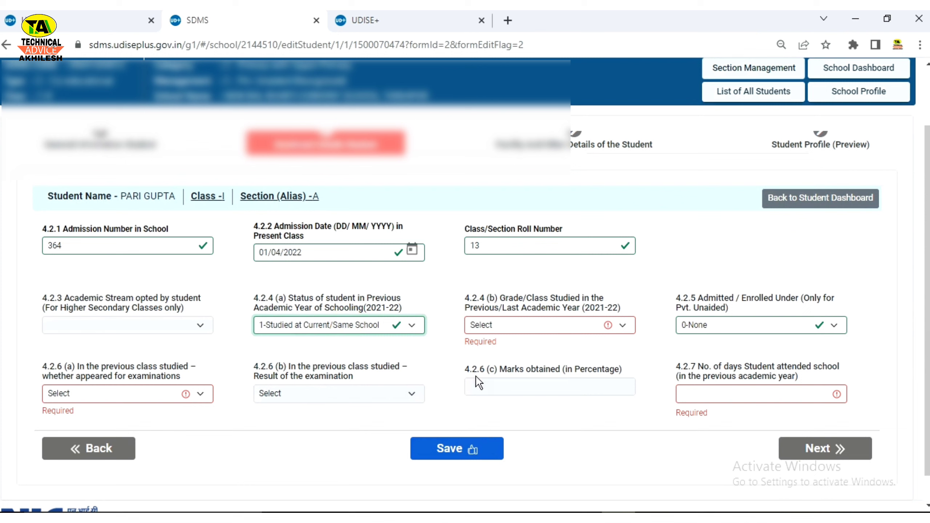
left_click(549, 324)
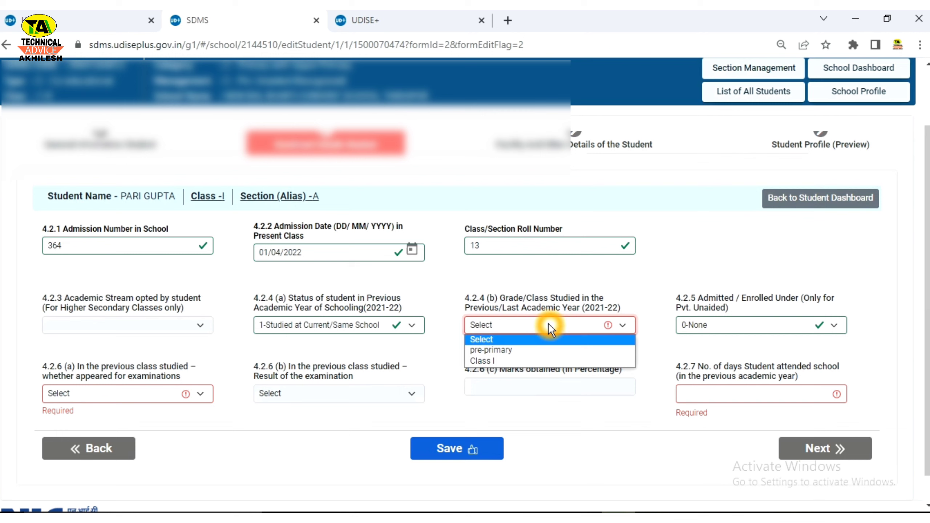
Step: Set previous class to pre-primary, keep admission under 0-None, and choose 1-Appeared for examinations
left_click(527, 349)
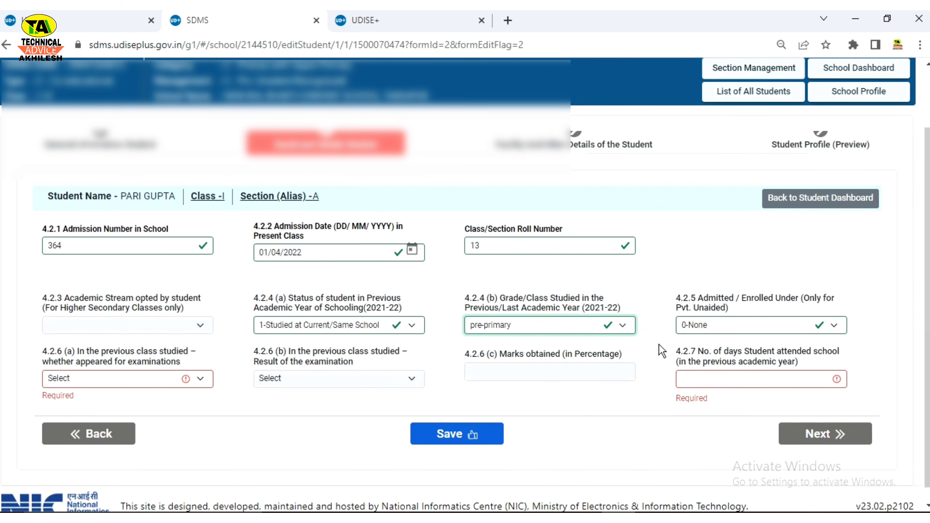
left_click(736, 328)
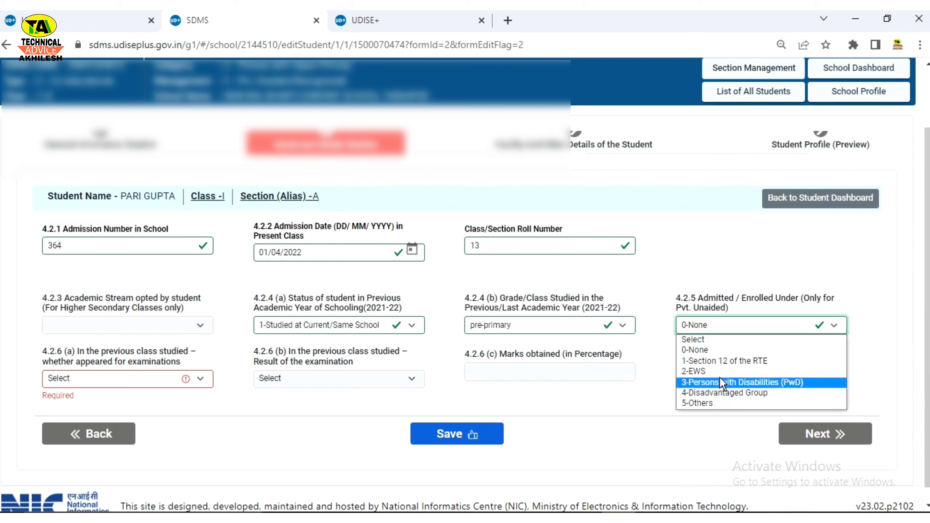
left_click(715, 352)
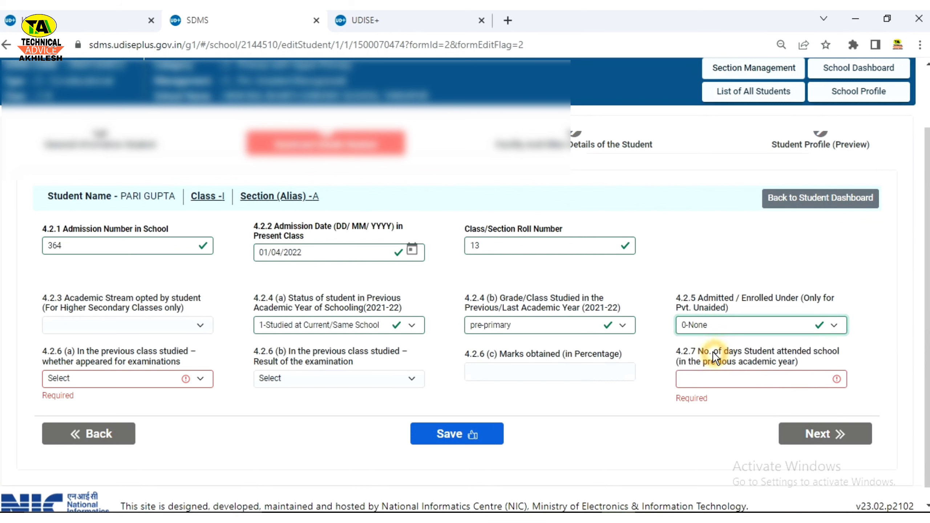
left_click(715, 325)
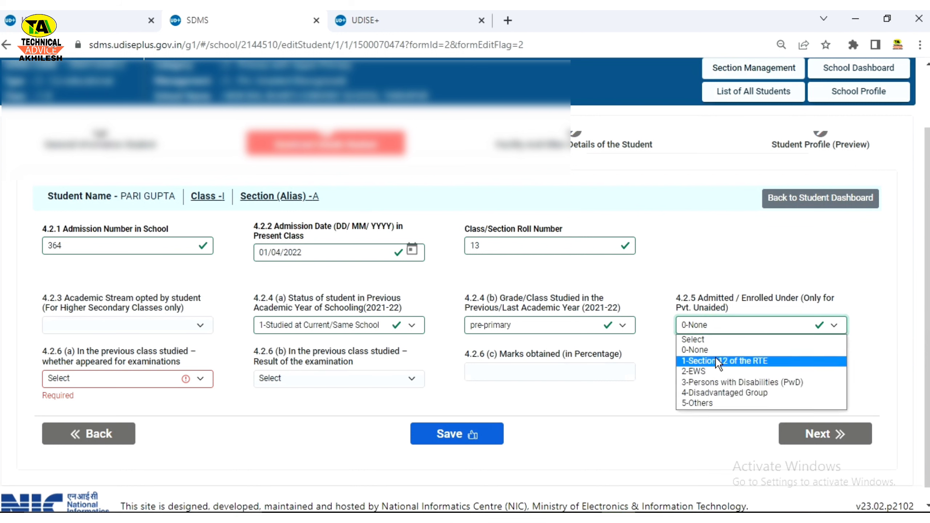
left_click(703, 351)
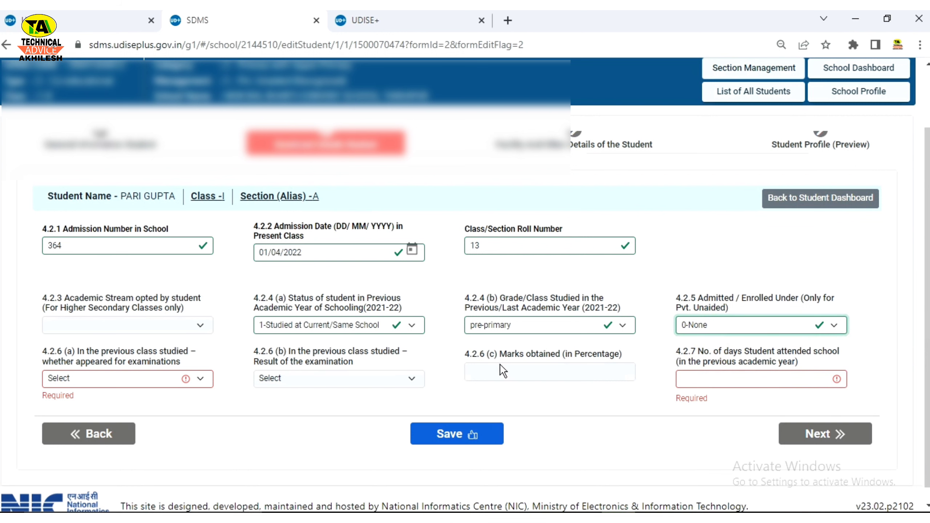
left_click(201, 380)
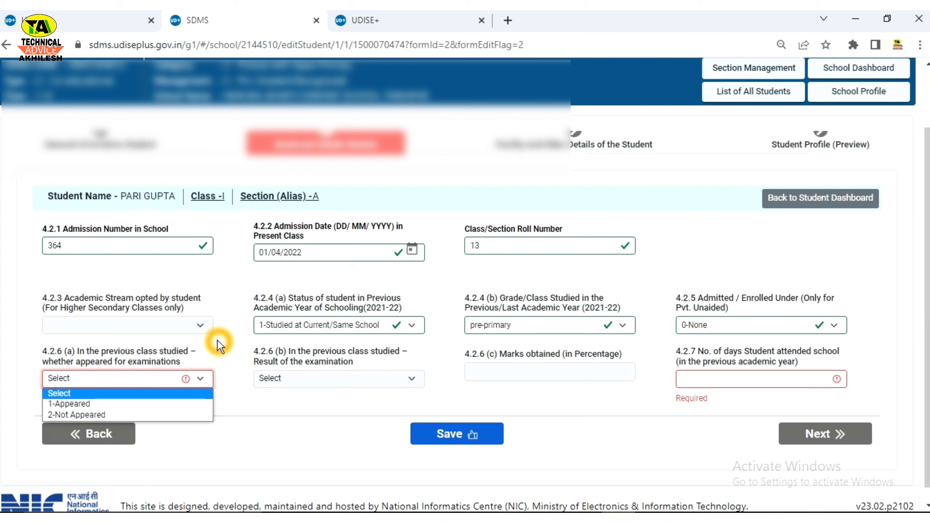
left_click(94, 403)
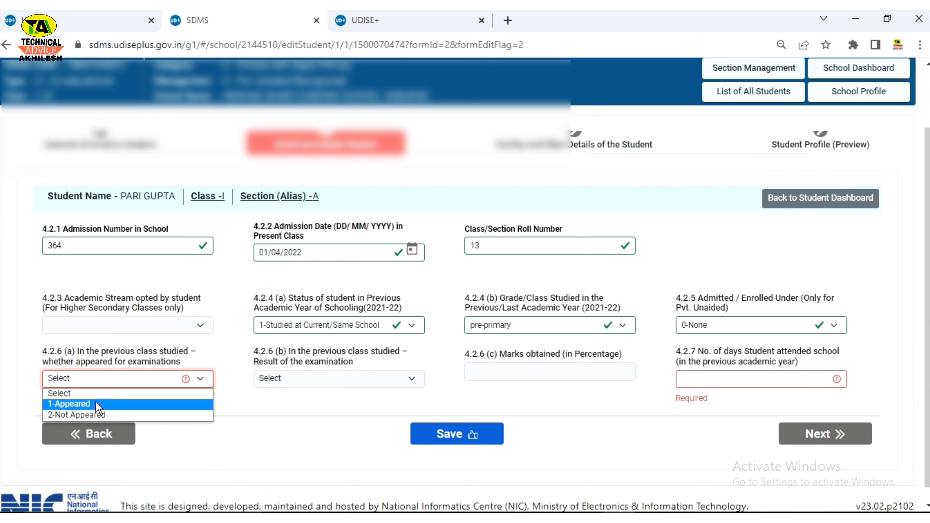
left_click(80, 405)
left_click(80, 404)
left_click(80, 405)
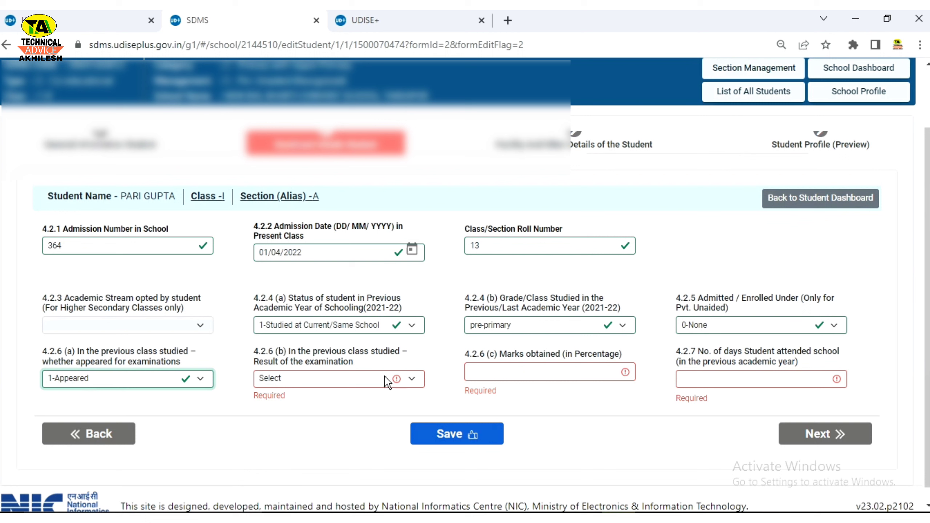
left_click(361, 381)
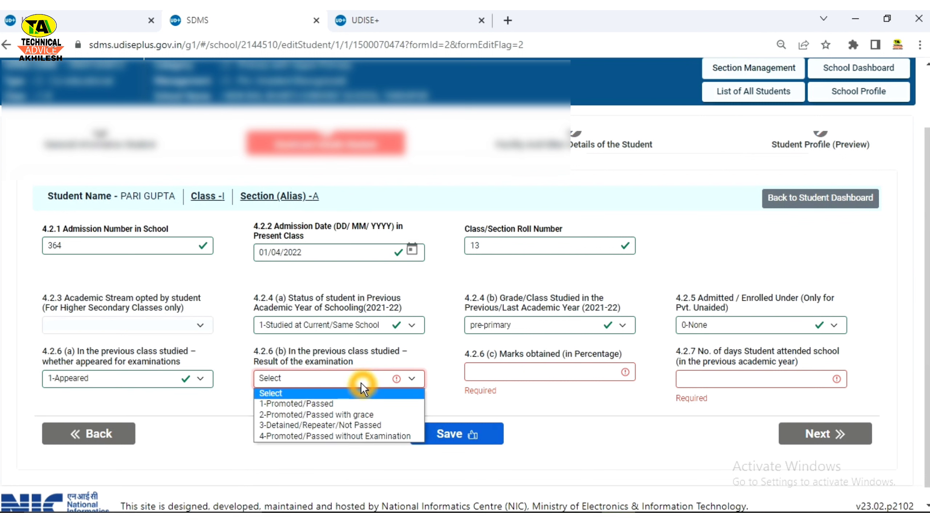
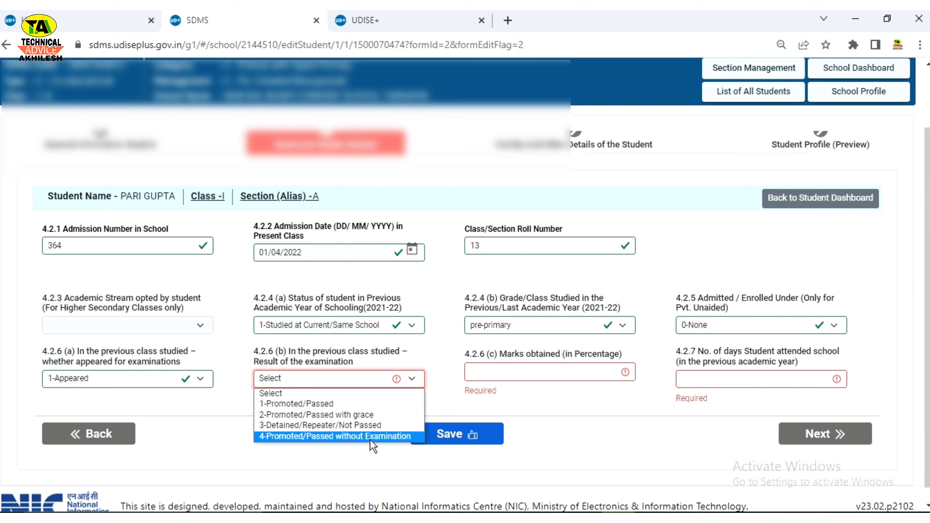
Step: Choose 1-Promoted/Passed in the 4.2.6 (b) examination result dropdown
left_click(309, 404)
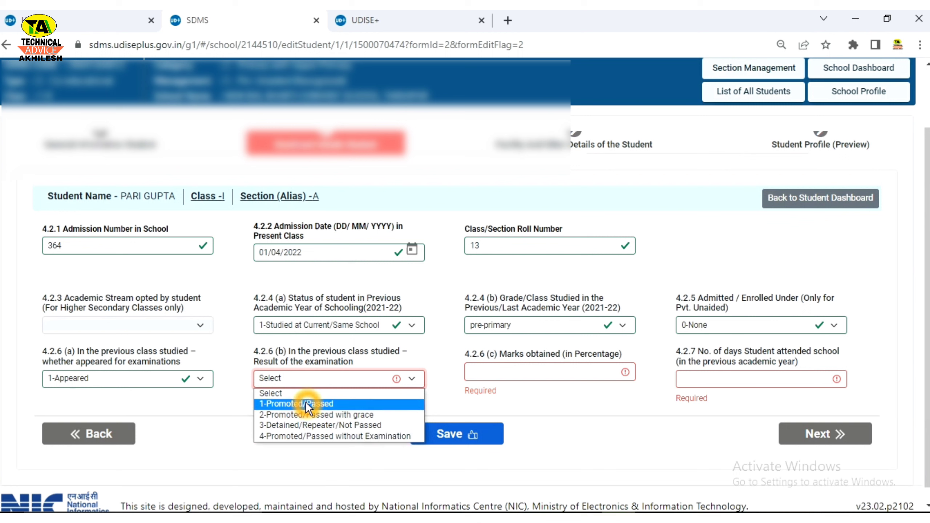
left_click(361, 404)
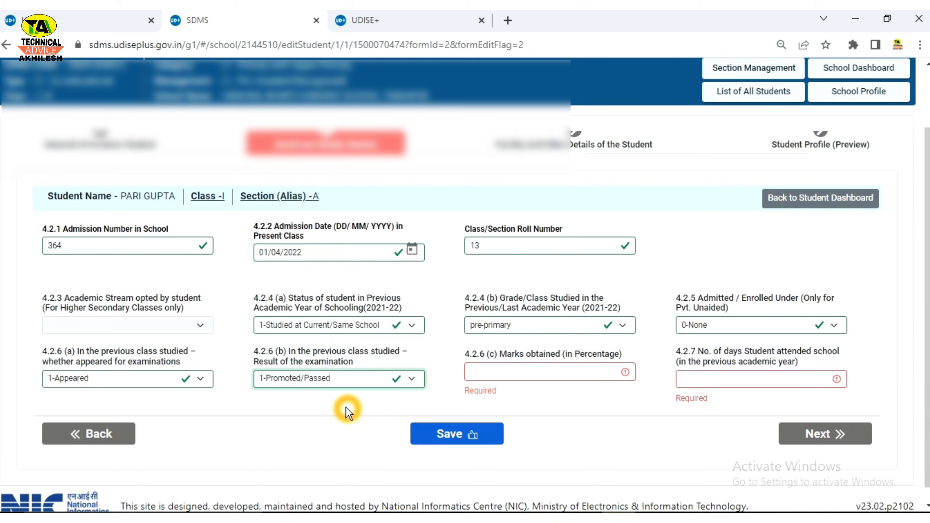
left_click(519, 375)
Step: Enter 88 as the marks percentage and 98 in field 4.2.7 for days attended
left_click(481, 391)
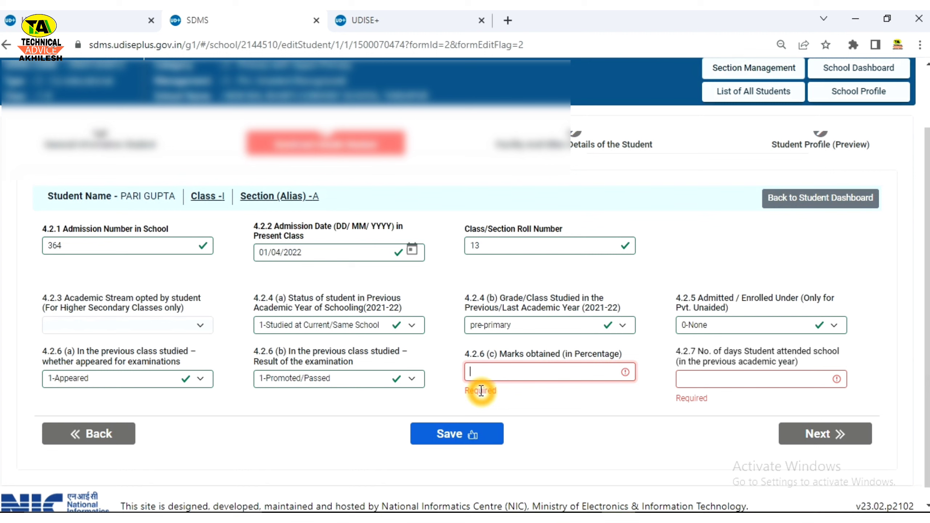
left_click(514, 372)
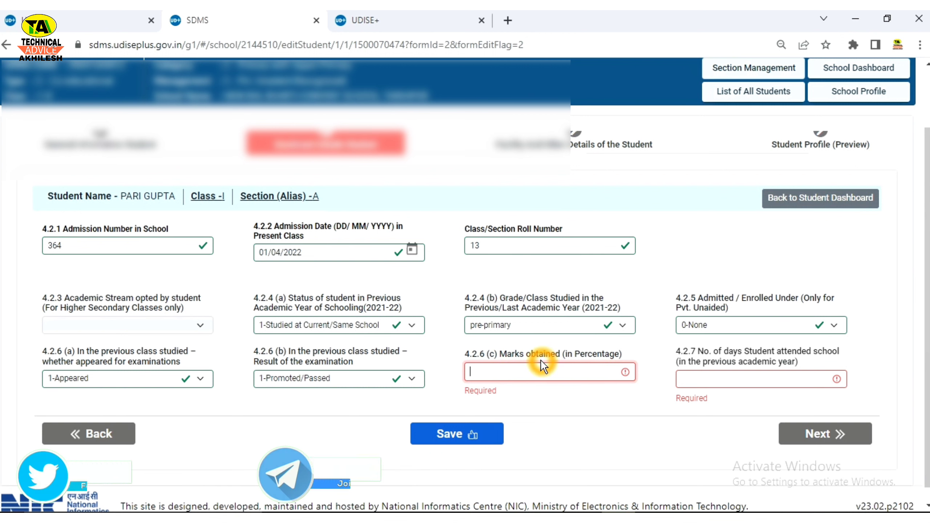
type("88")
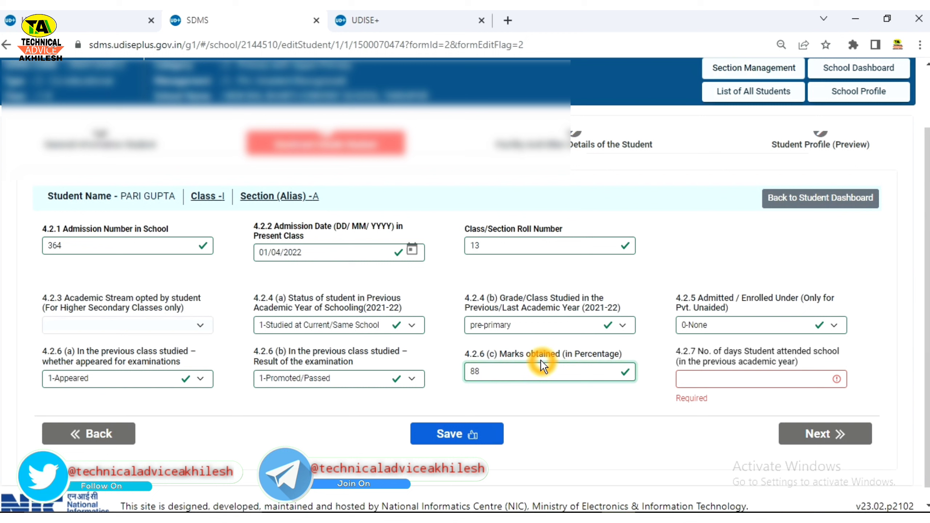
type(".")
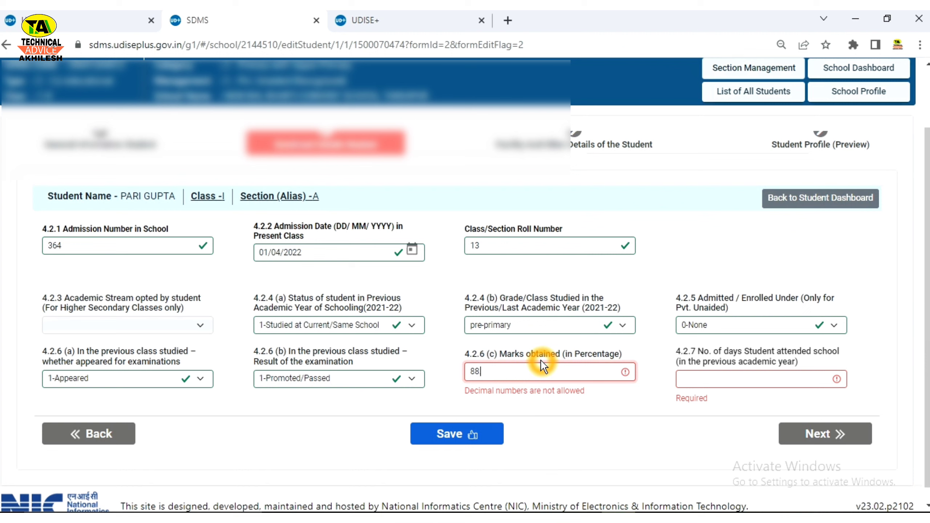
key("BackSpace")
type(".")
key("BackSpace")
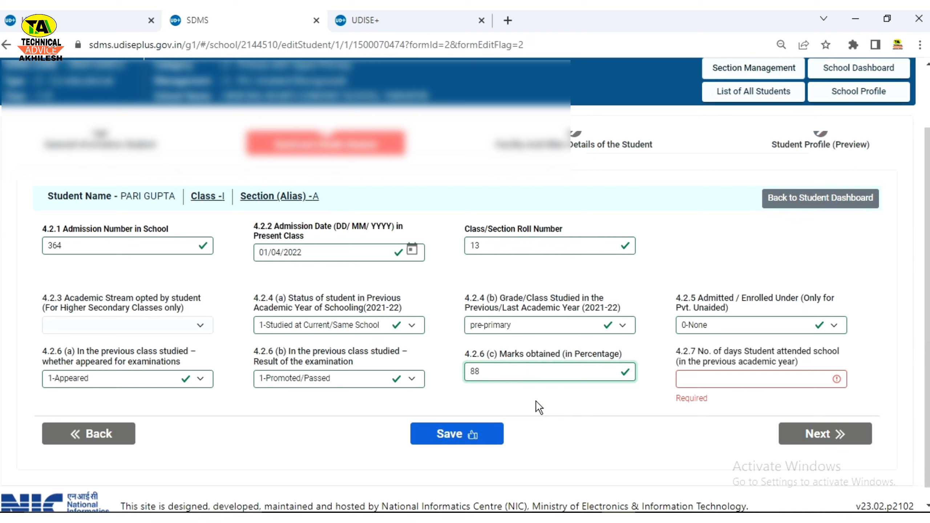
left_click(694, 383)
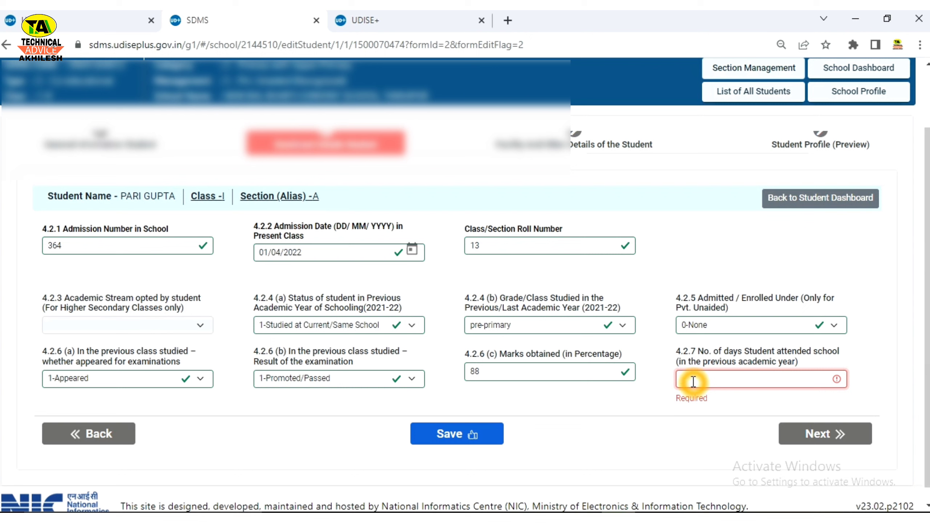
type("98")
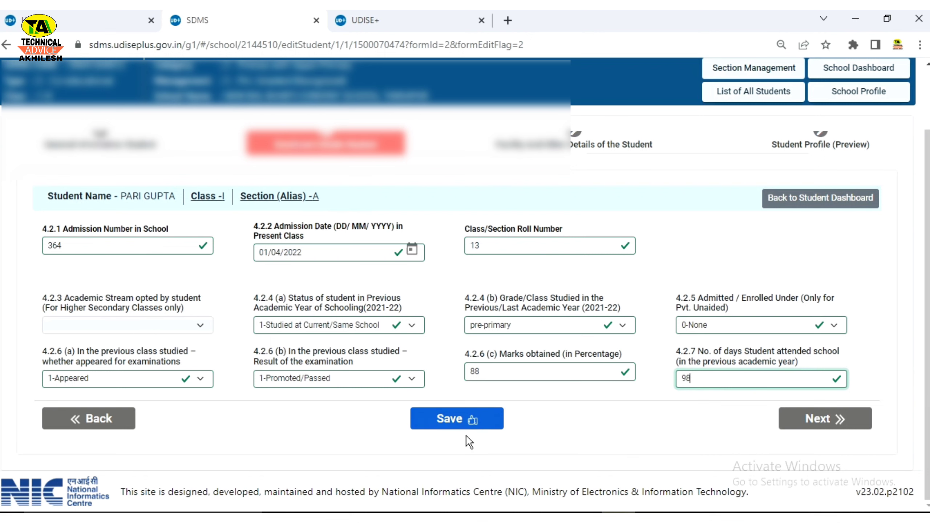
Step: Save the enrolment details and go Next from the 'Enrolment Data Saved Successfully' dialog
left_click(459, 424)
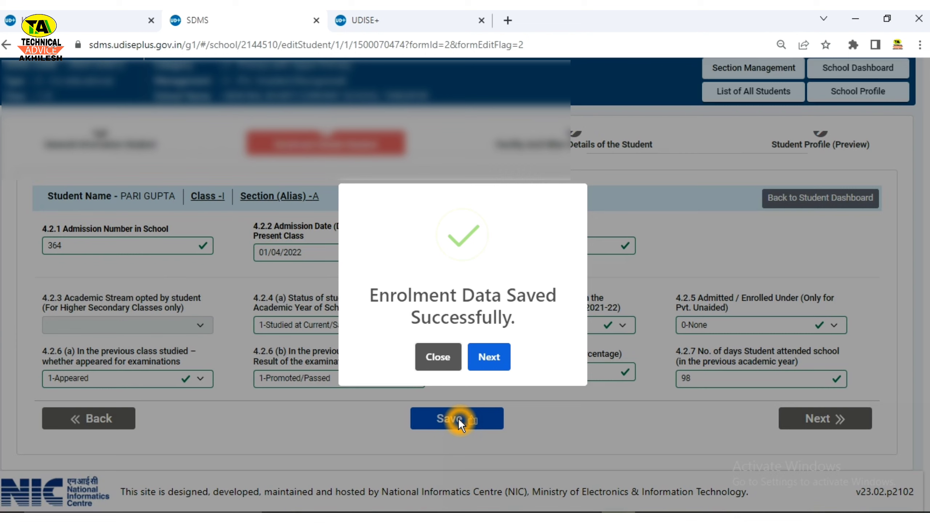
left_click(497, 362)
left_click(495, 362)
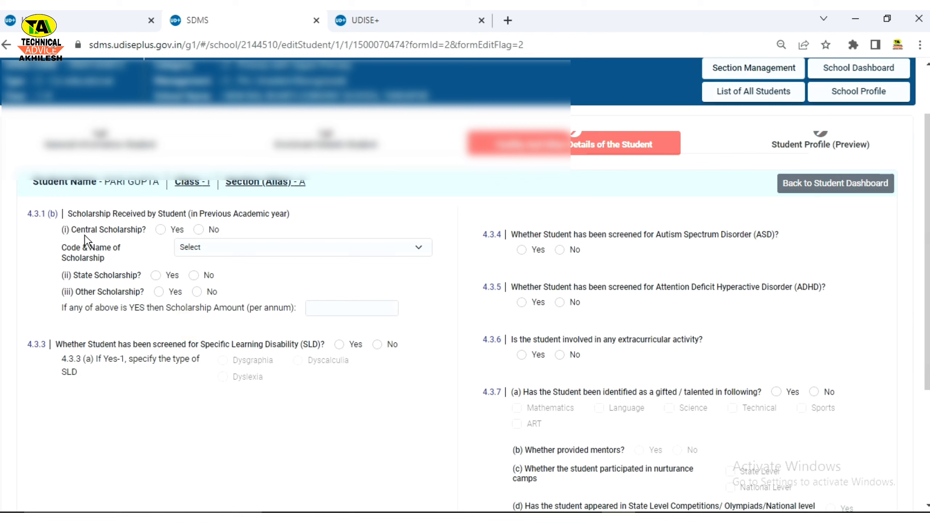
Step: Answer No to the central, state and other scholarship questions and to SLD screening
left_click(199, 230)
left_click(192, 276)
left_click(196, 292)
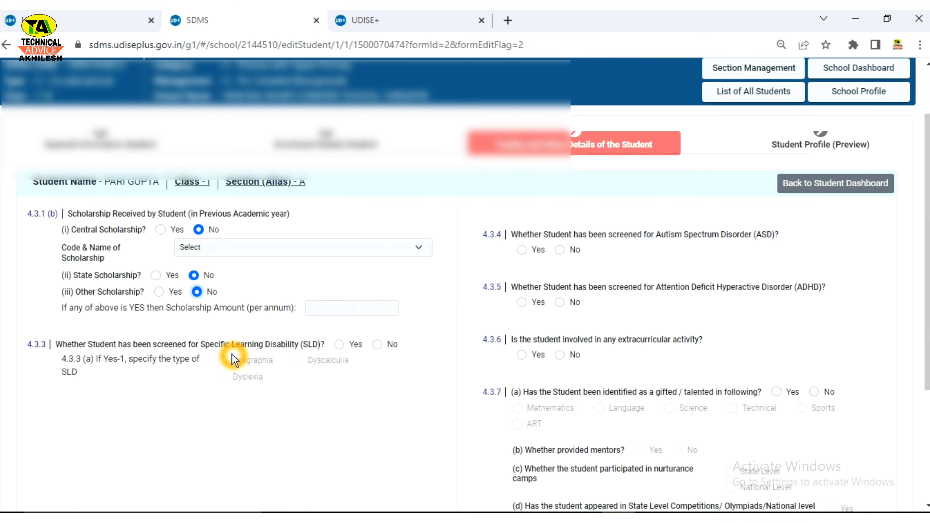
left_click(374, 349)
left_click(207, 348)
left_click_drag(208, 347, 315, 352)
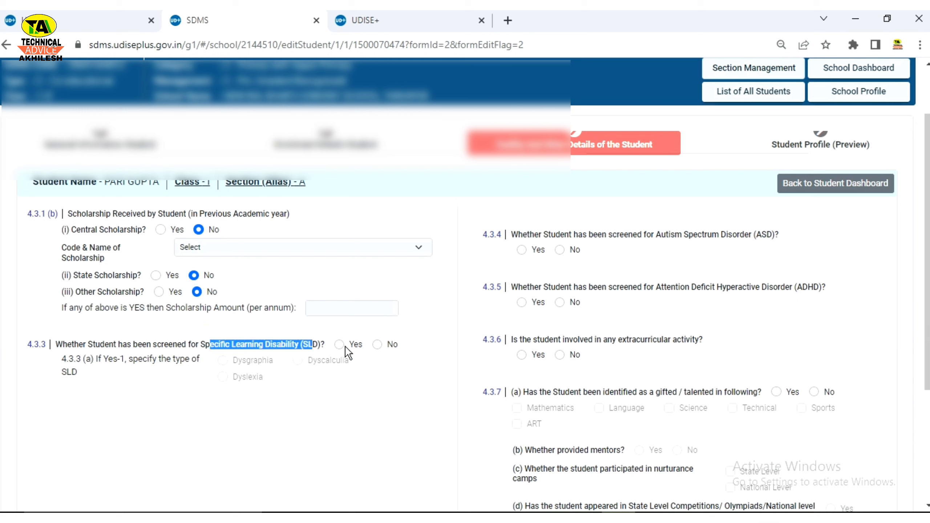
left_click(379, 345)
left_click(508, 260)
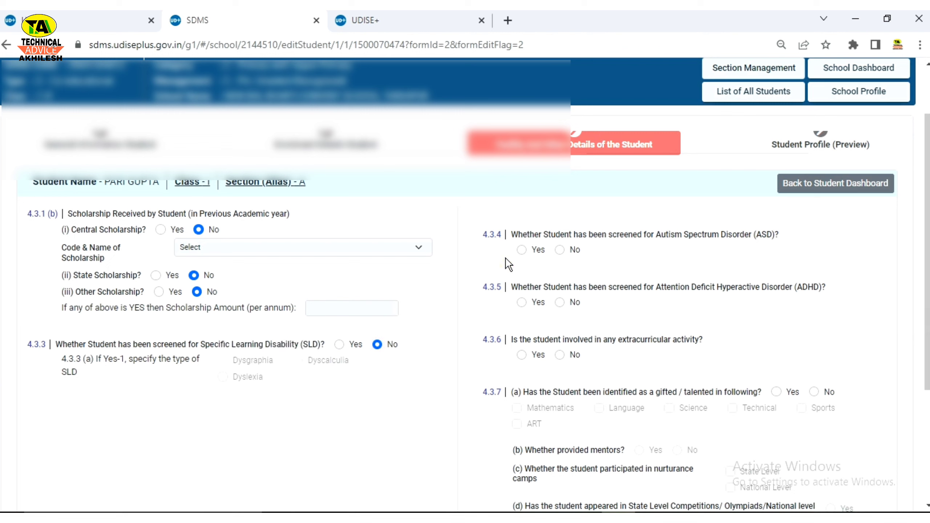
Step: Answer No to the autism, ADHD and extracurricular activity questions
left_click(652, 274)
left_click(642, 284)
left_click(684, 249)
left_click(586, 246)
left_click(572, 307)
left_click(563, 305)
left_click(561, 357)
scroll(708, 368, "down", 1)
scroll(708, 368, "down", 3)
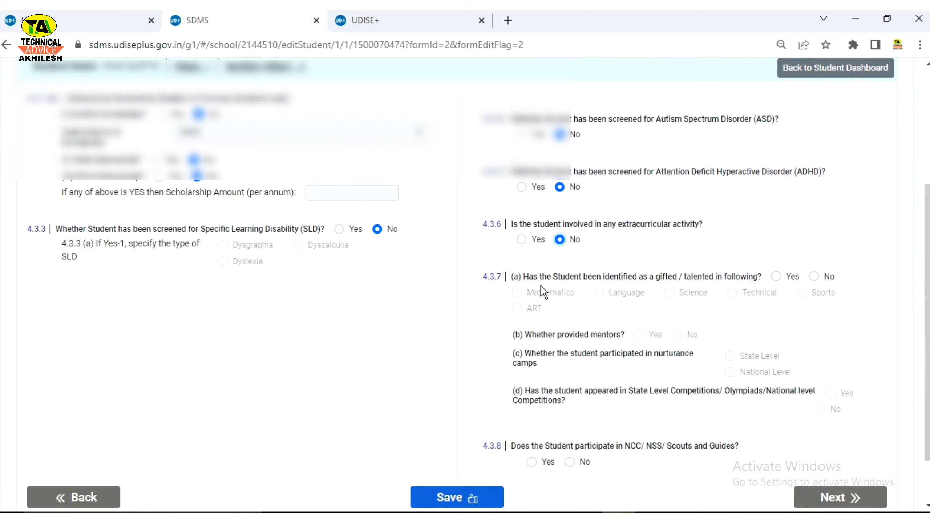
left_click_drag(594, 277, 735, 281)
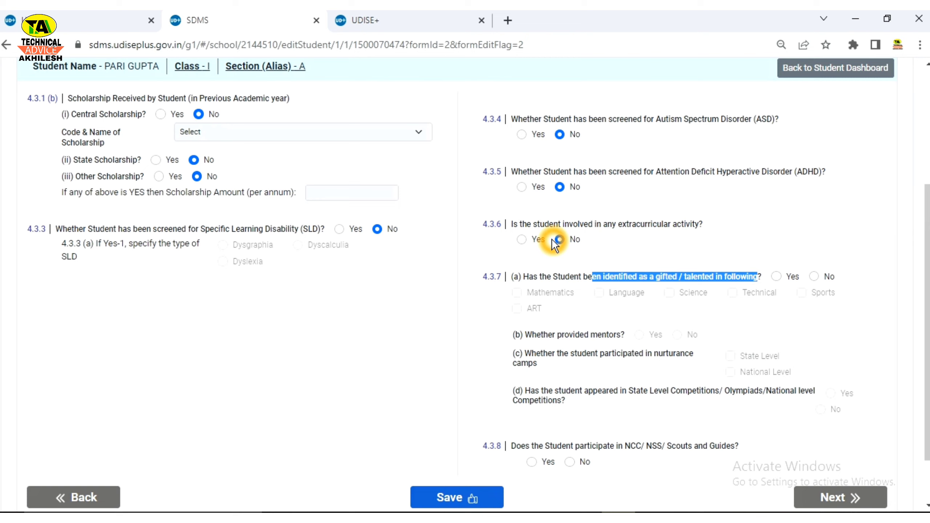
Step: Toggle the gifted/talented answer between Yes and No, trying Mathematics as the gifted area
left_click(815, 277)
left_click(815, 278)
left_click(777, 276)
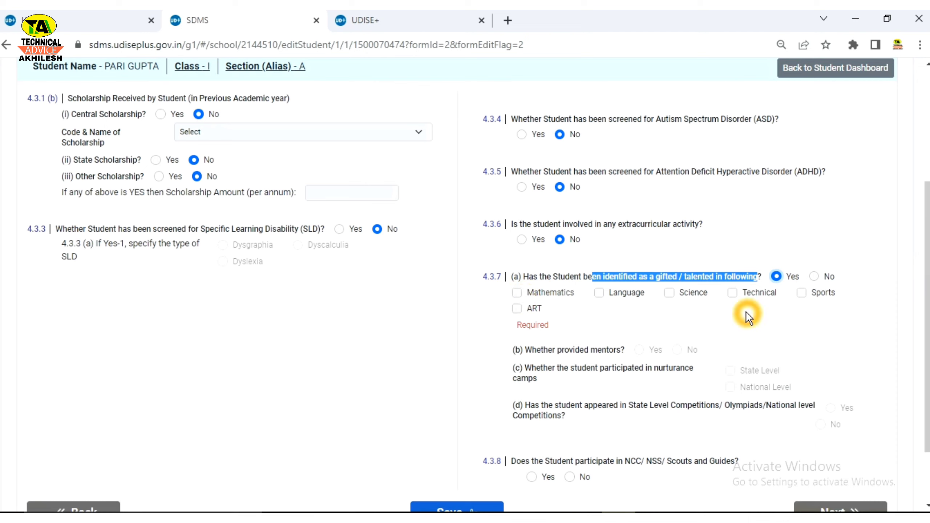
left_click(818, 279)
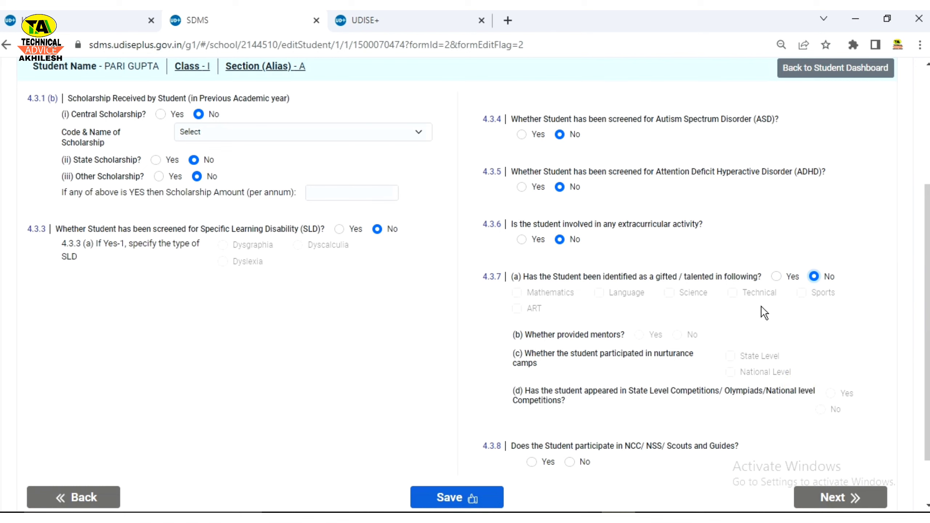
left_click(777, 276)
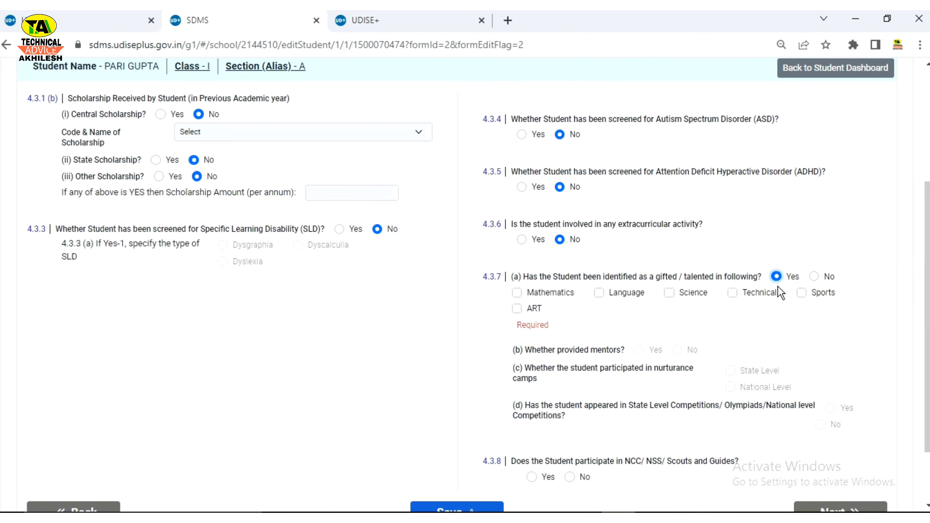
left_click(511, 297)
left_click(517, 293)
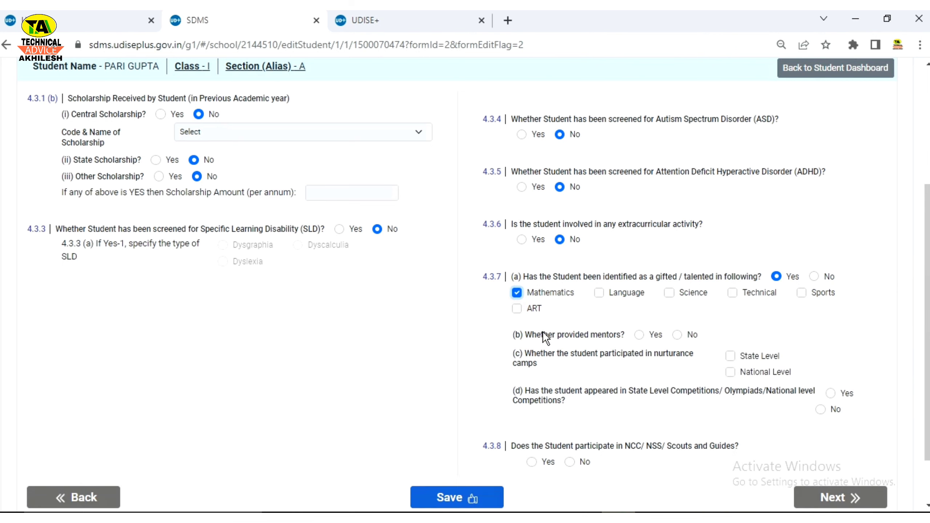
left_click(838, 451)
left_click(814, 276)
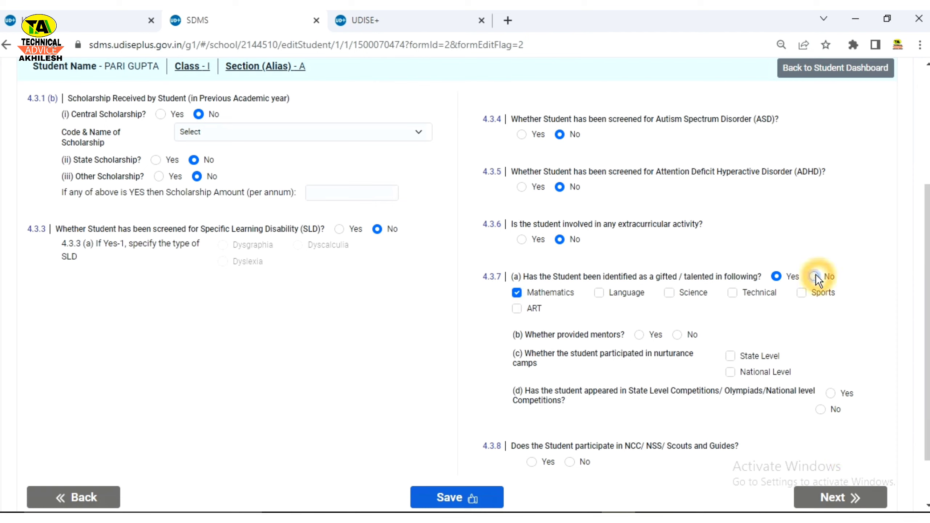
left_click(804, 422)
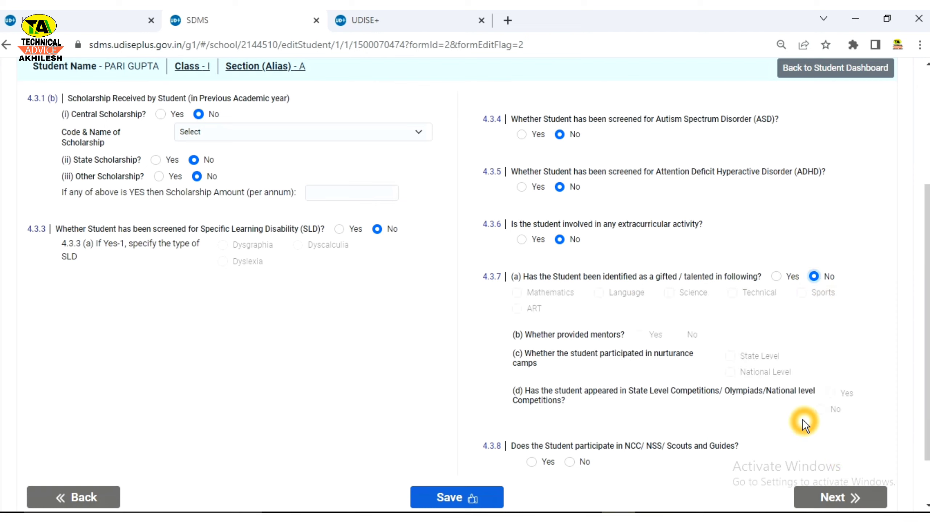
left_click(777, 277)
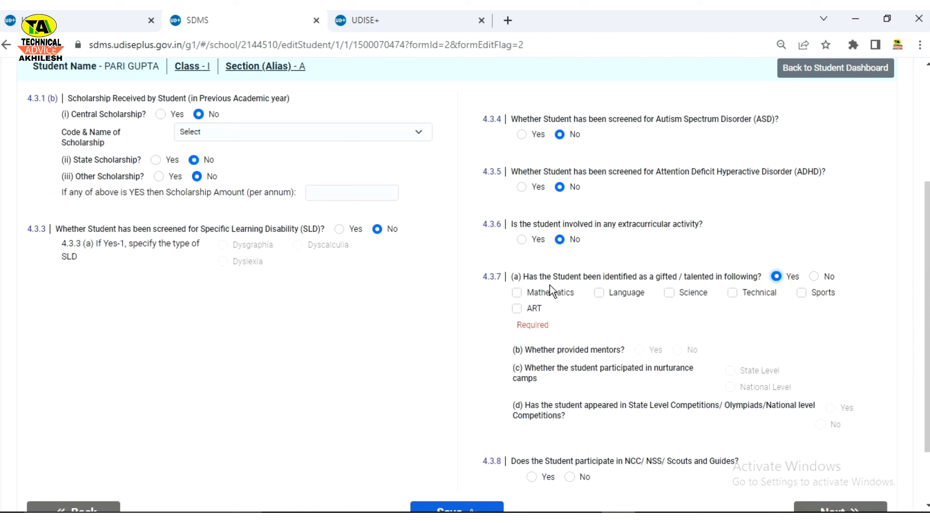
left_click(517, 293)
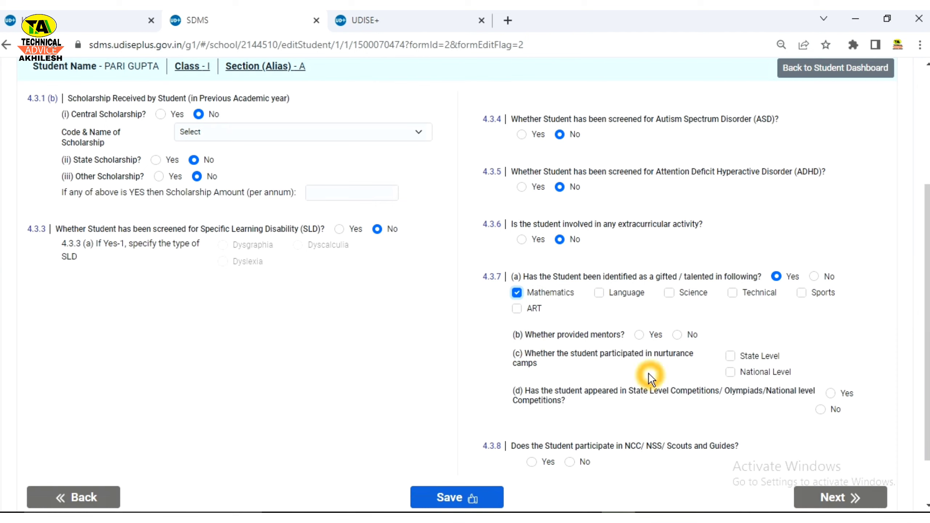
Step: Fill the mentor, camp and competition answers, mark NCC/NSS/Scouts No and gifted/talented No
left_click(677, 335)
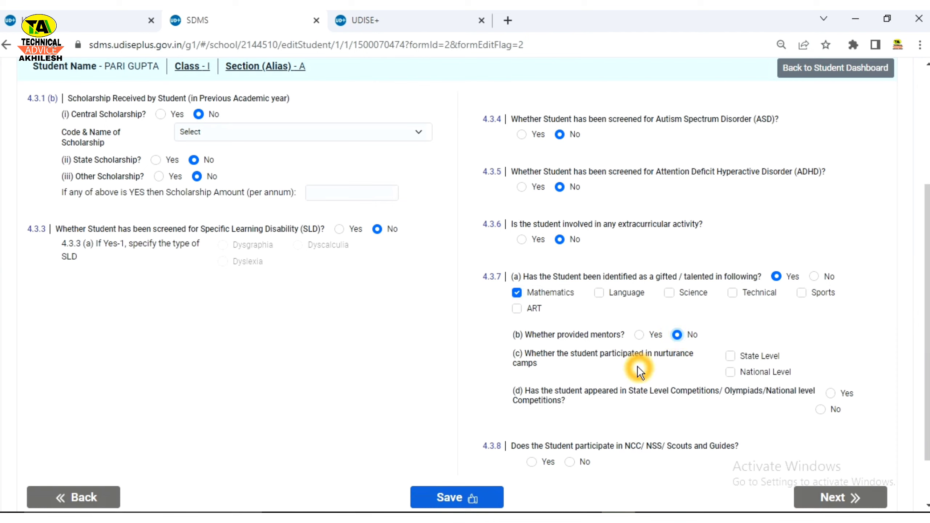
left_click(730, 358)
left_click(730, 358)
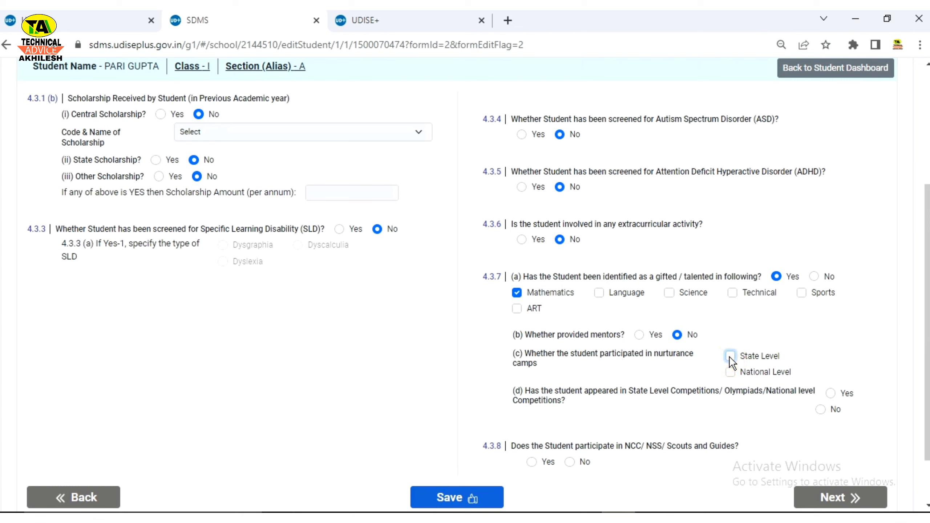
left_click(732, 377)
left_click(833, 393)
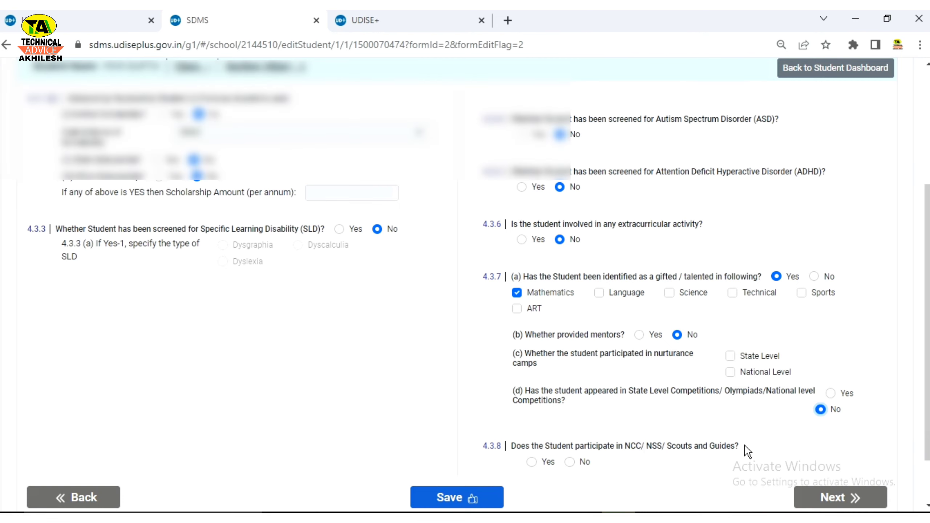
left_click(570, 463)
left_click(814, 279)
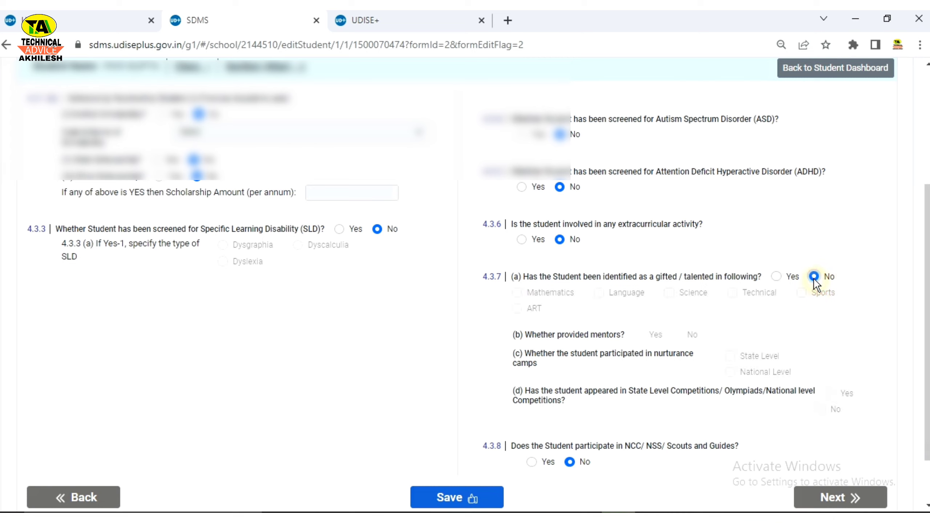
Step: Save the facility and other details, then go Next to the Student Profile preview
scroll(636, 374, "down", 2)
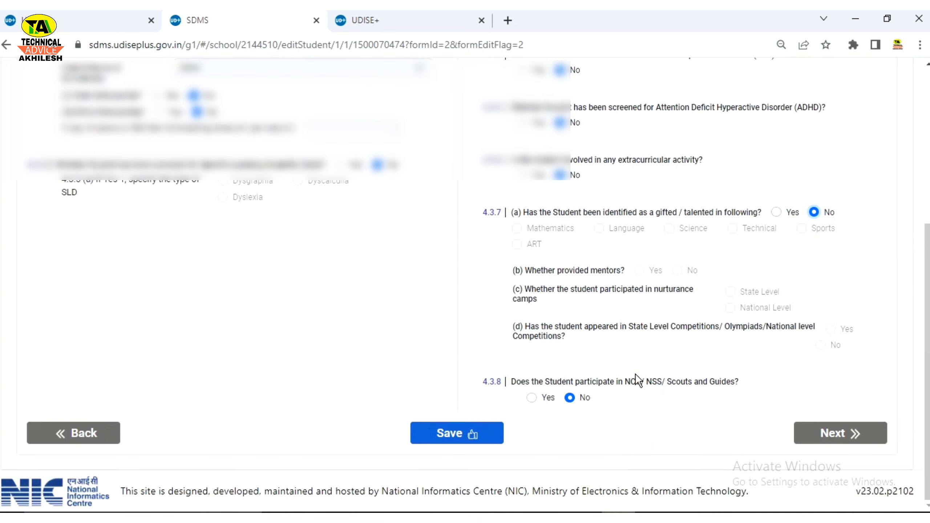
scroll(523, 388, "up", 6)
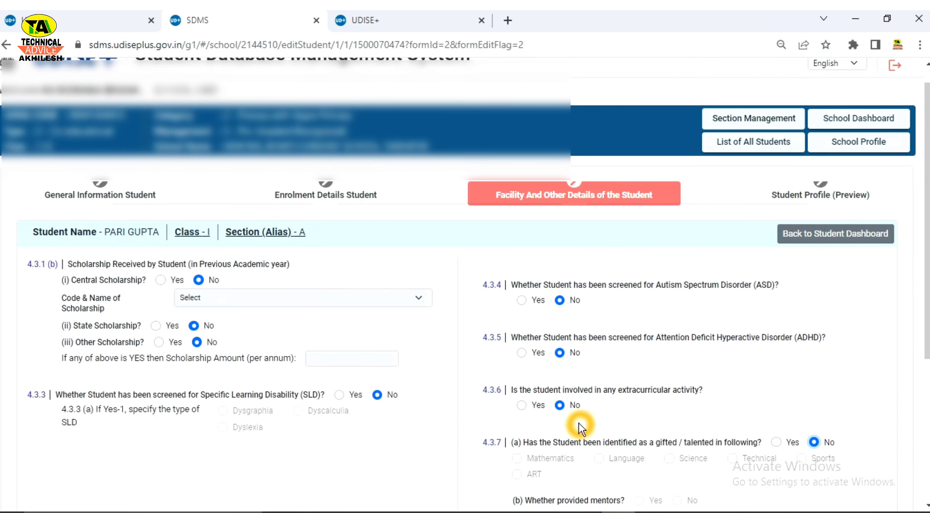
scroll(578, 423, "down", 5)
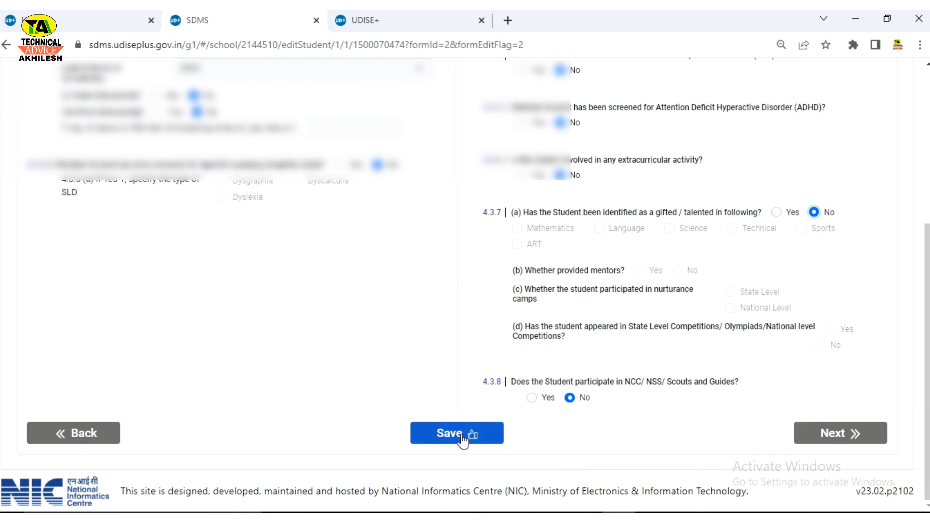
left_click(458, 434)
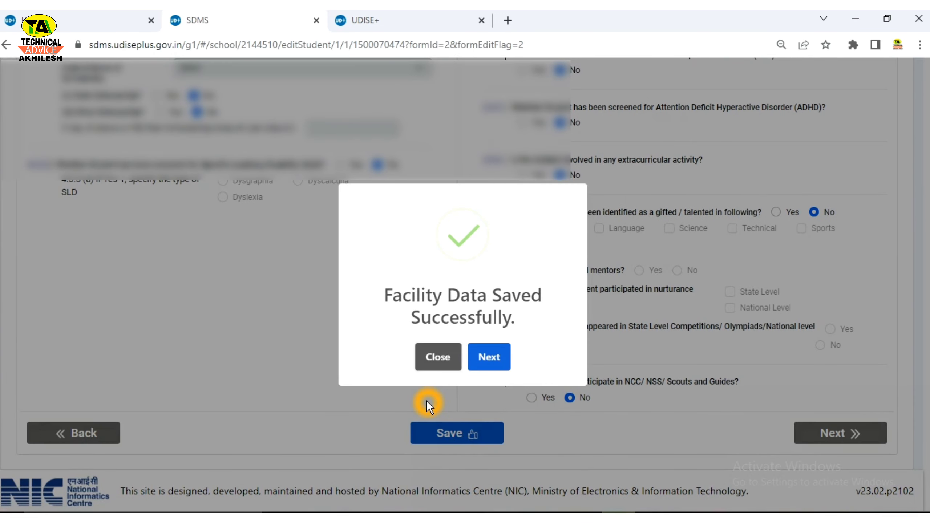
left_click(490, 364)
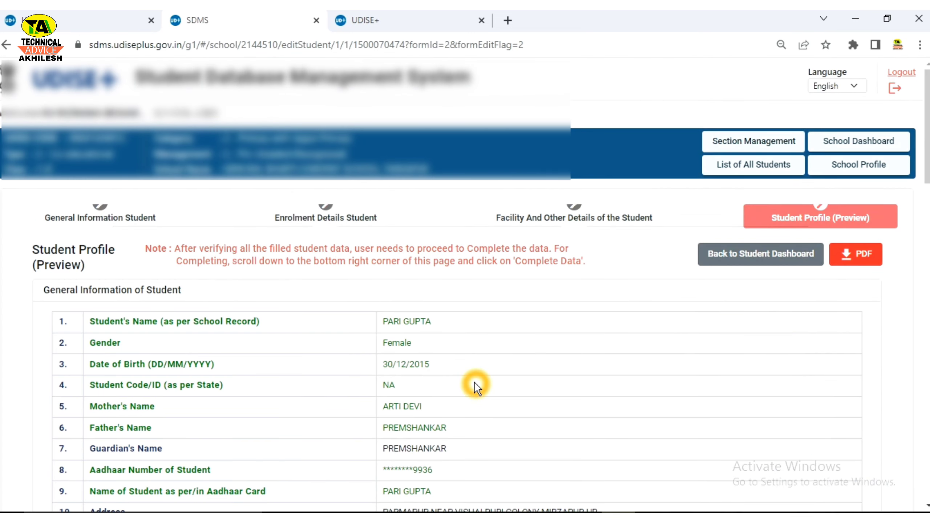
left_click(471, 404)
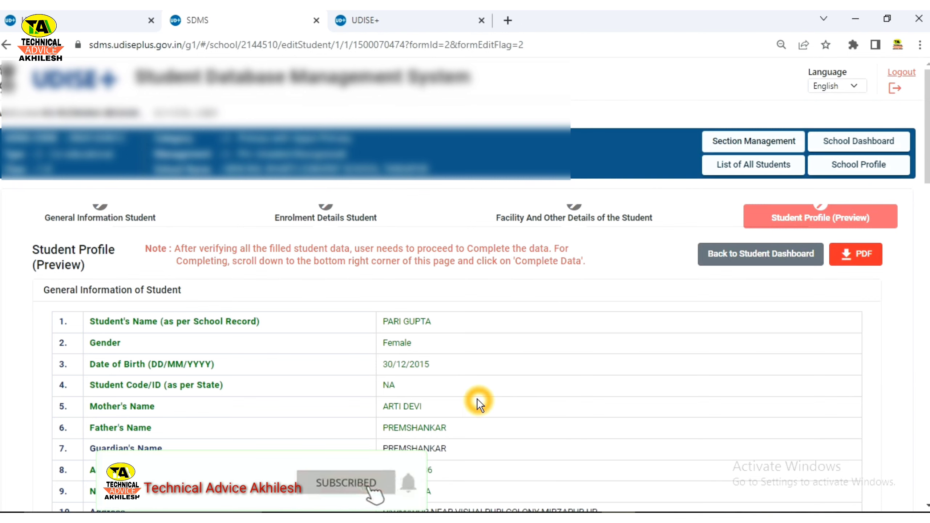
scroll(476, 401, "down", 5)
scroll(479, 400, "down", 5)
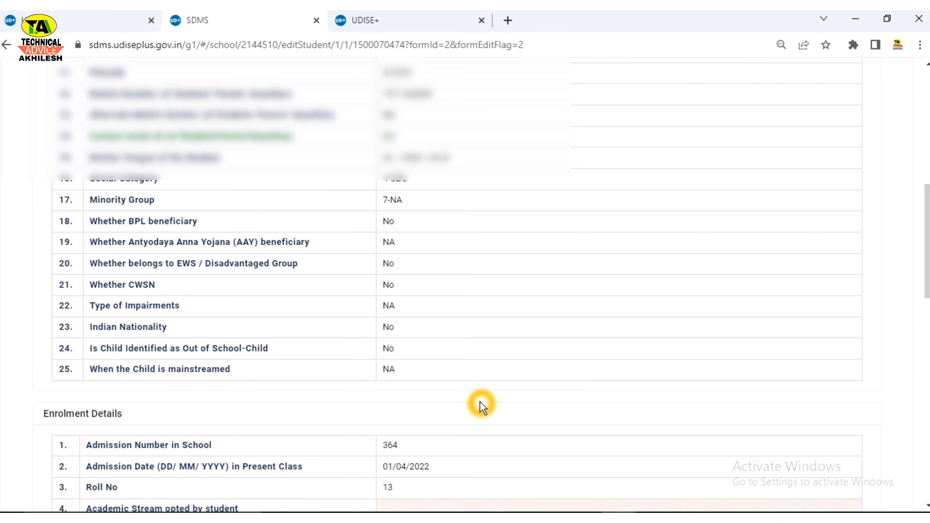
scroll(478, 418, "down", 7)
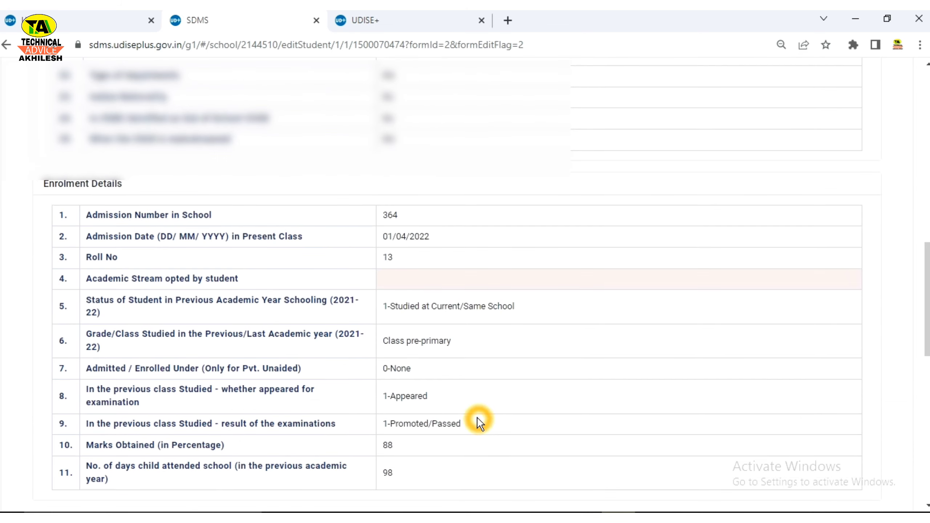
scroll(477, 418, "down", 10)
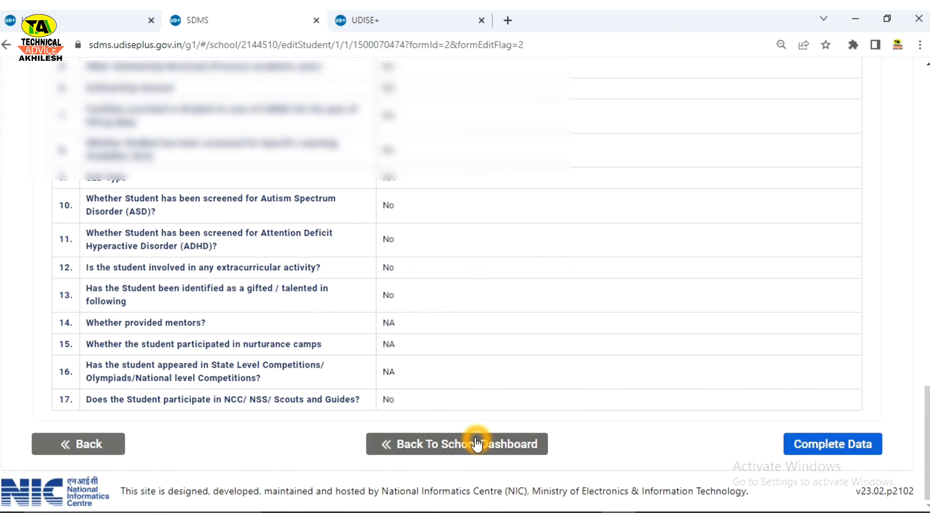
scroll(592, 438, "up", 20)
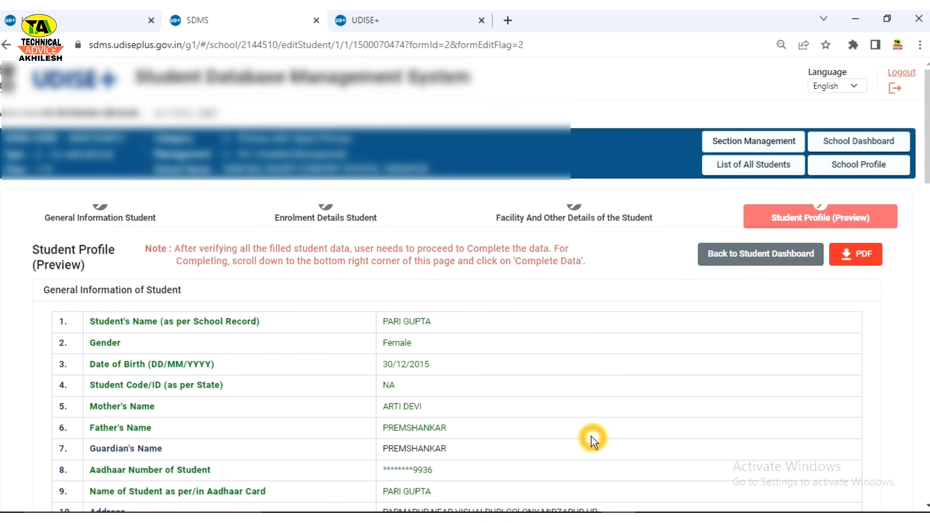
left_click(862, 259)
scroll(770, 382, "down", 15)
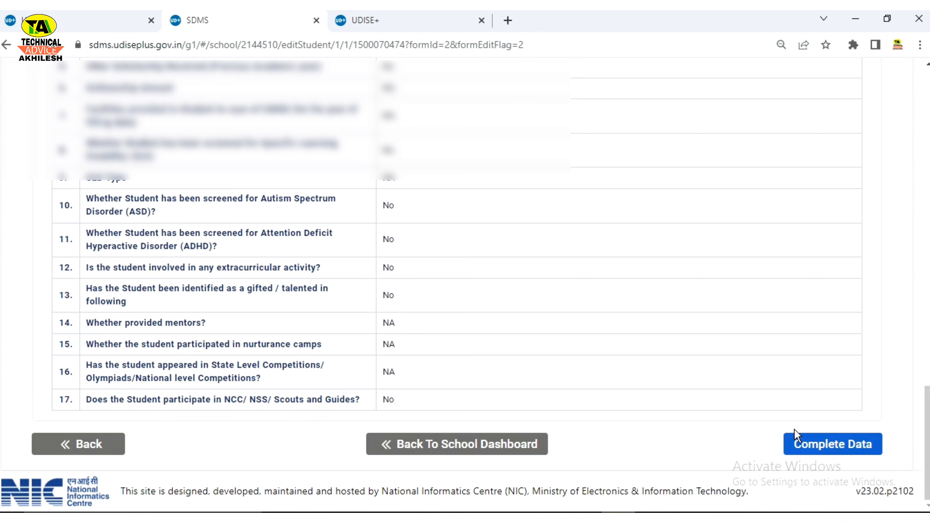
scroll(696, 425, "up", 10)
scroll(687, 422, "up", 10)
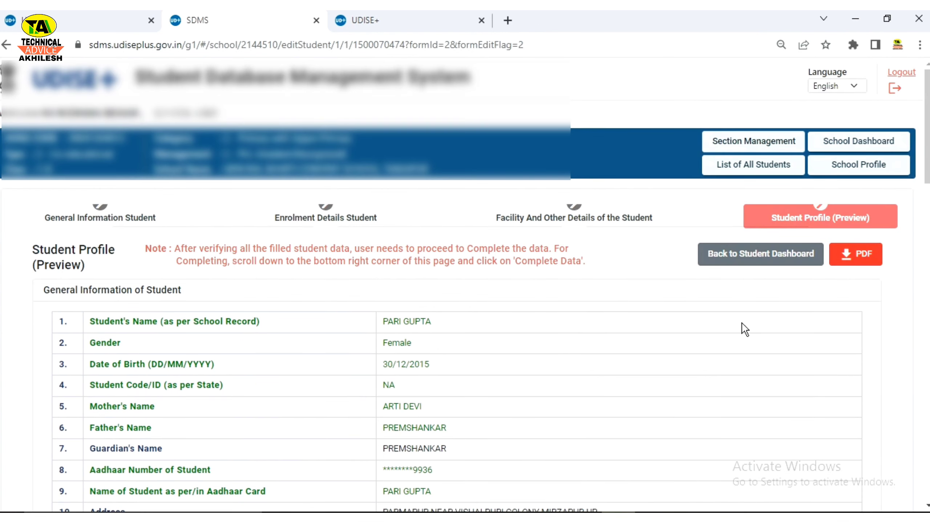
Step: Go via Section Management and School Dashboard to the Class I View/Manage enrolment list
left_click(735, 145)
left_click(765, 144)
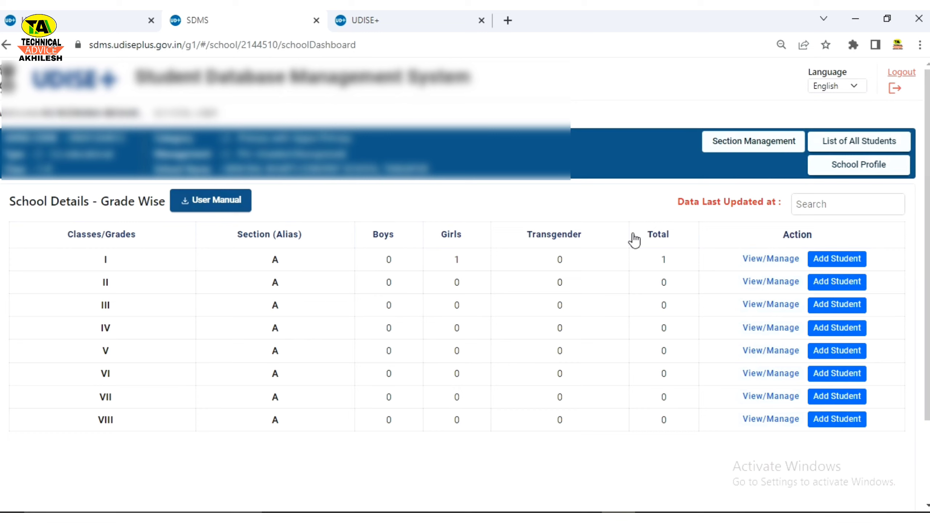
left_click(769, 261)
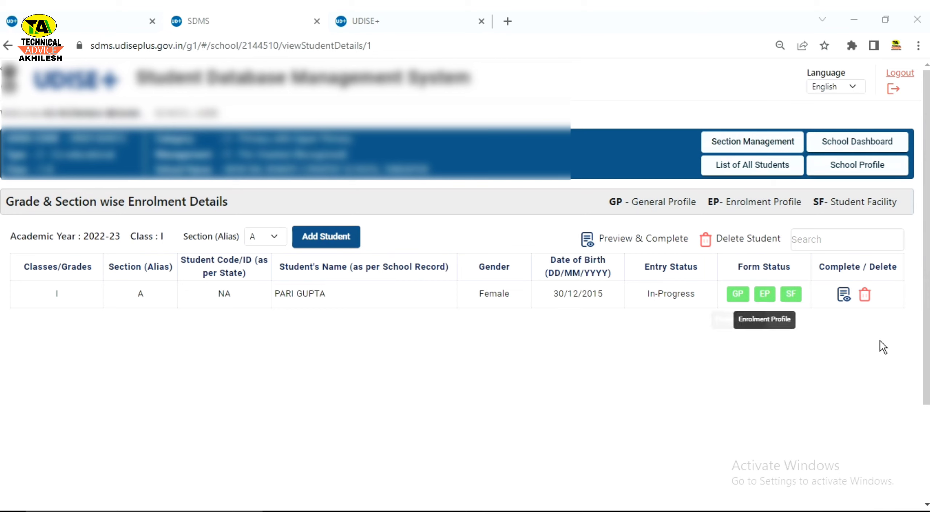
Step: Highlight the GP, EP and SF form-status legend entries, then open the student's GP form
left_click_drag(602, 203, 671, 204)
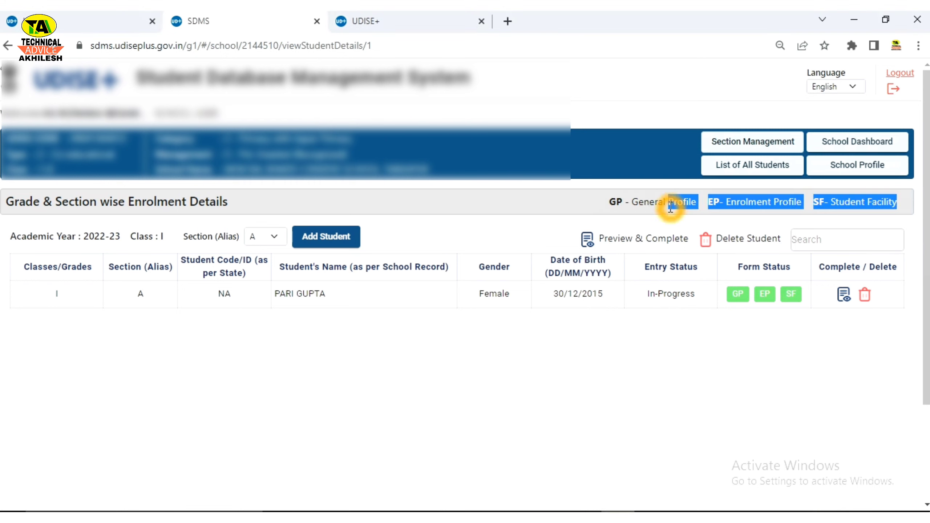
left_click(587, 210)
left_click_drag(727, 202, 805, 204)
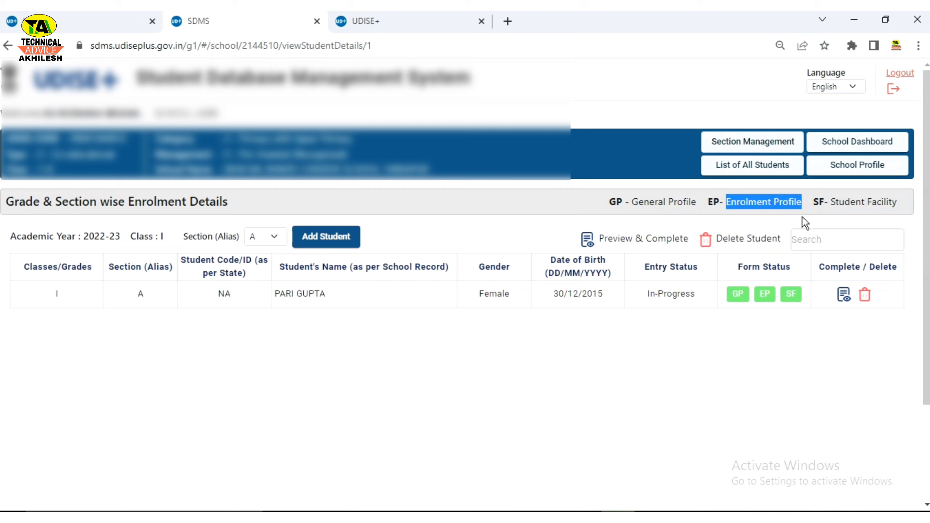
left_click(833, 204)
left_click_drag(834, 205, 898, 204)
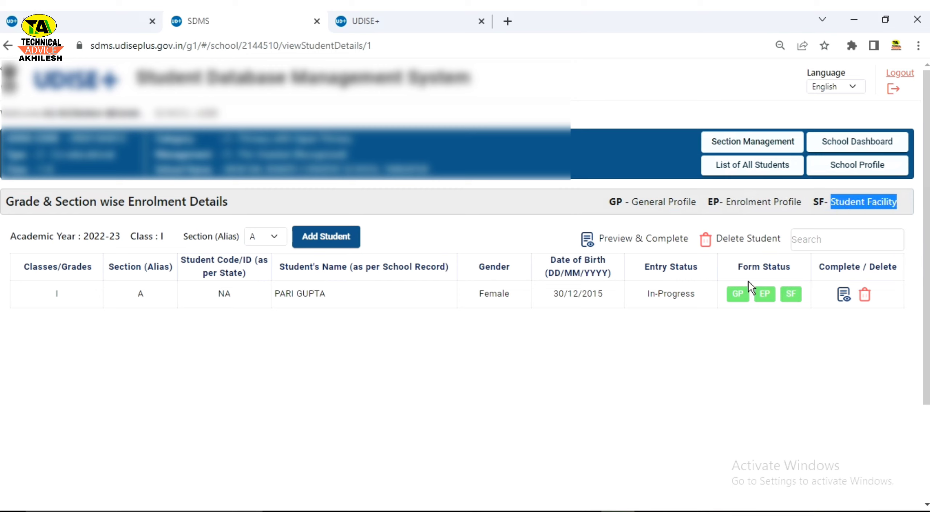
left_click(599, 371)
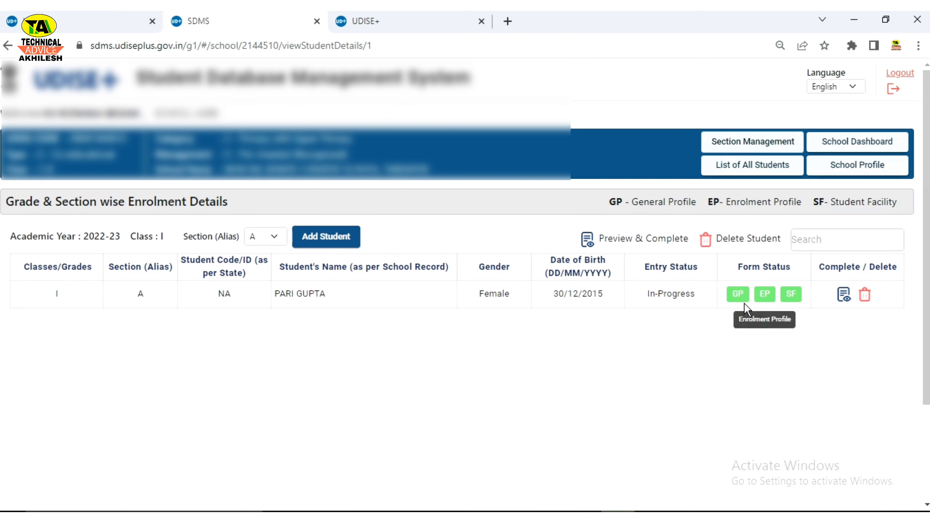
left_click(739, 294)
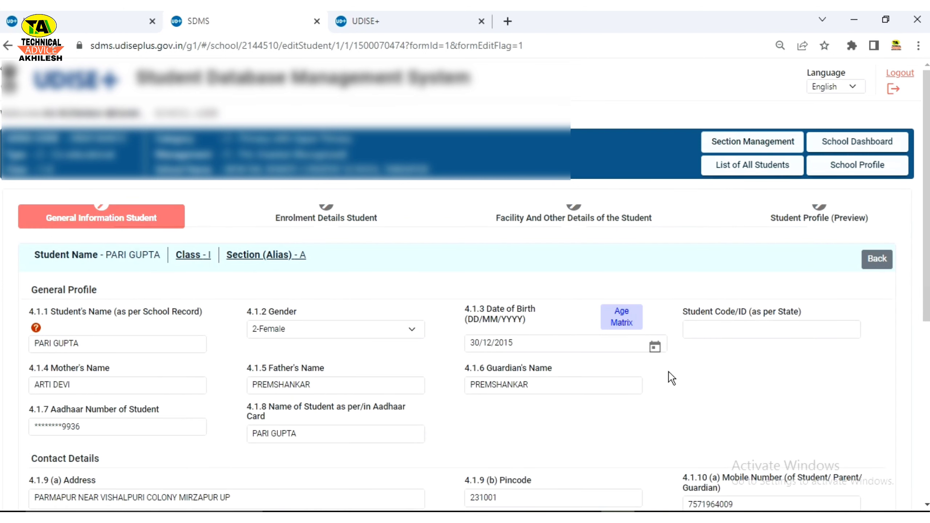
Step: Keep Social Category at 4 - OBC and update the general information
left_click(639, 386)
scroll(635, 425, "down", 3)
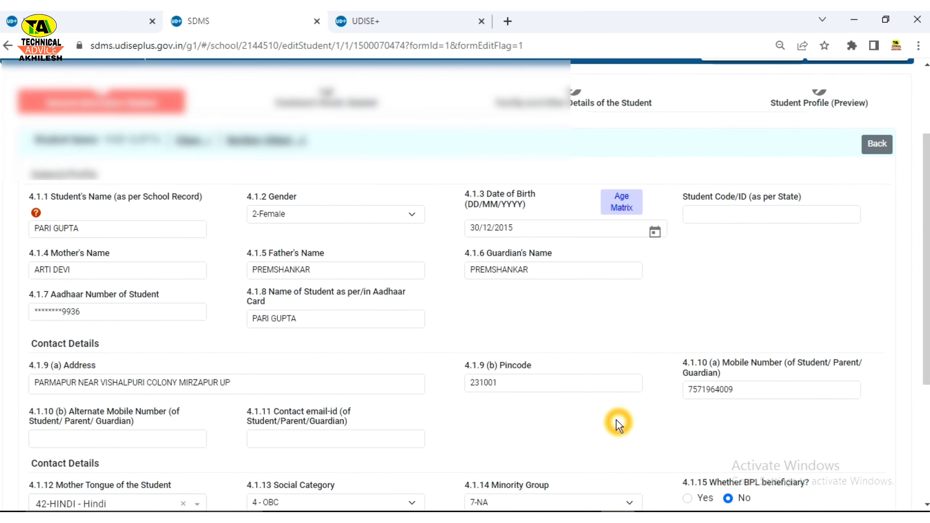
scroll(619, 425, "down", 3)
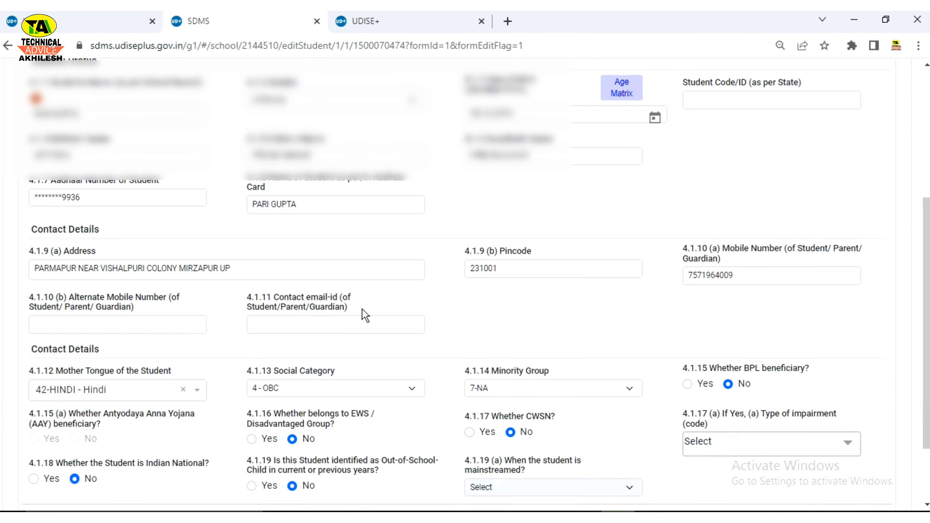
scroll(472, 374, "down", 3)
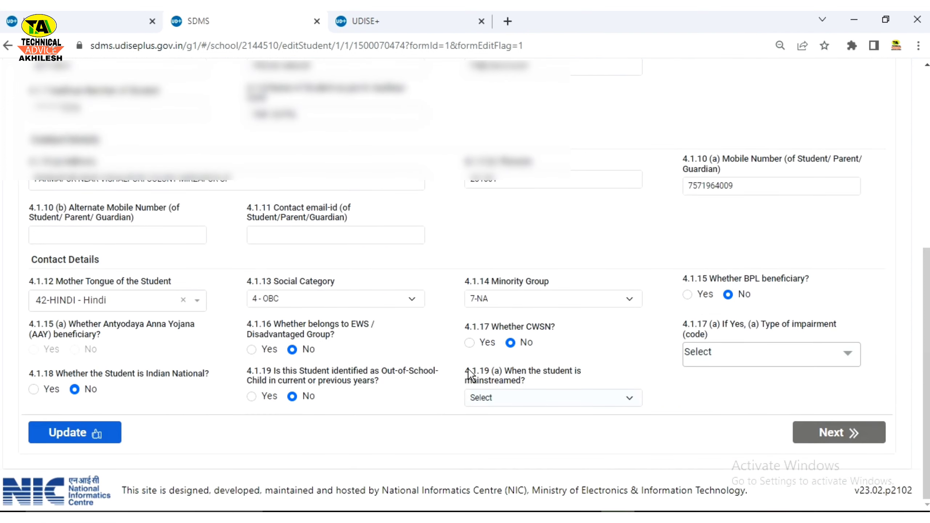
left_click(335, 299)
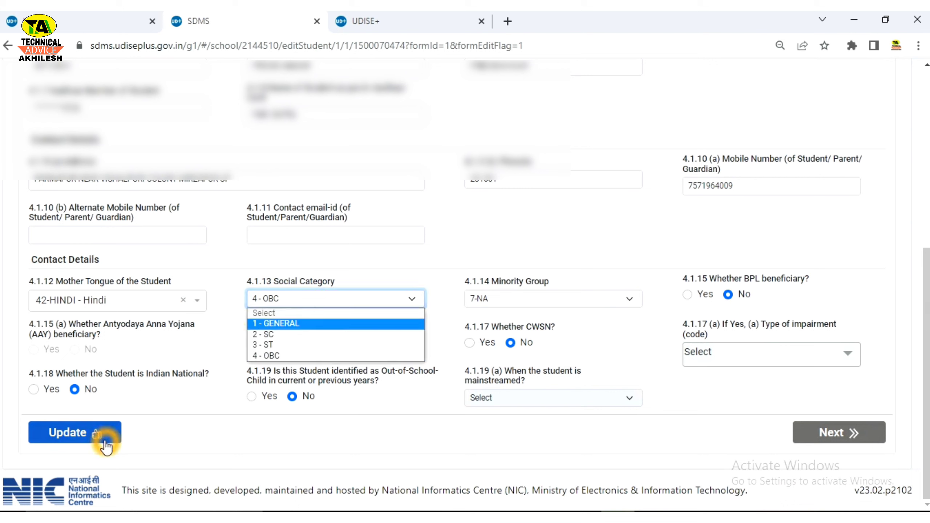
left_click(367, 444)
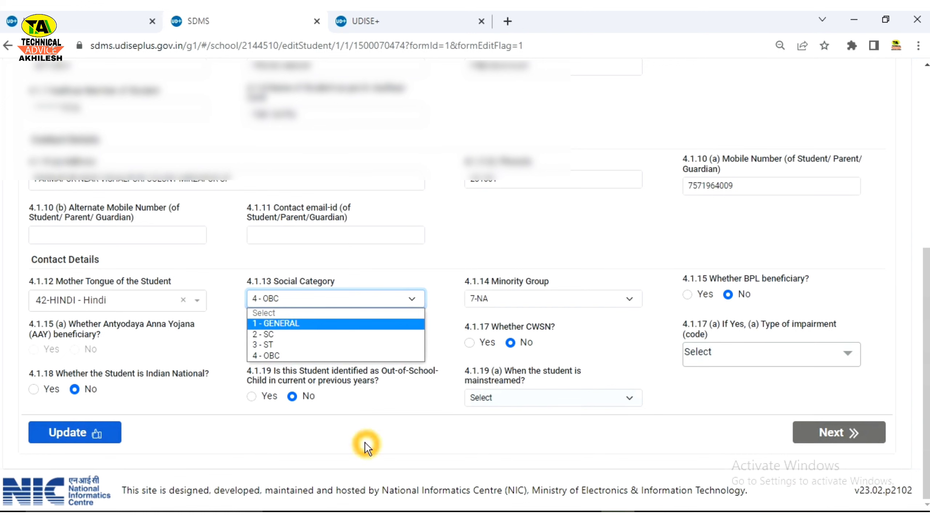
left_click(274, 450)
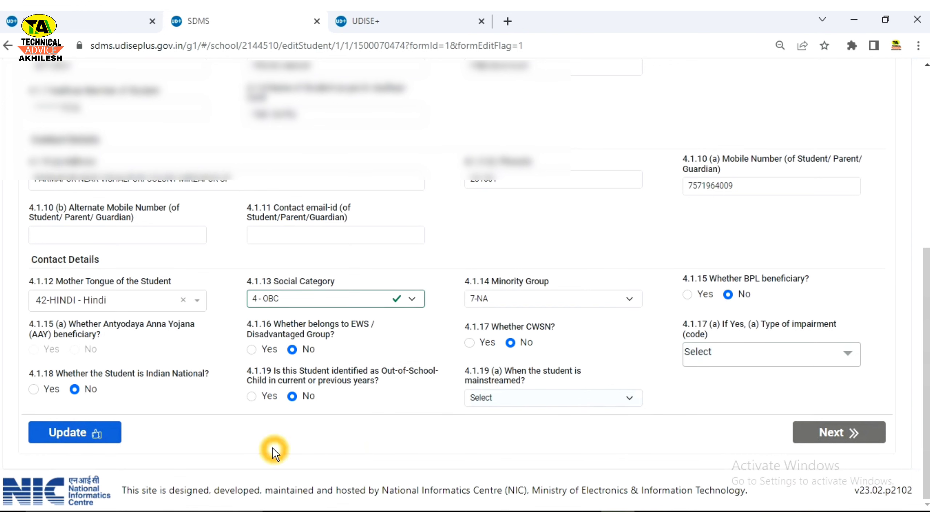
left_click(77, 430)
left_click(444, 337)
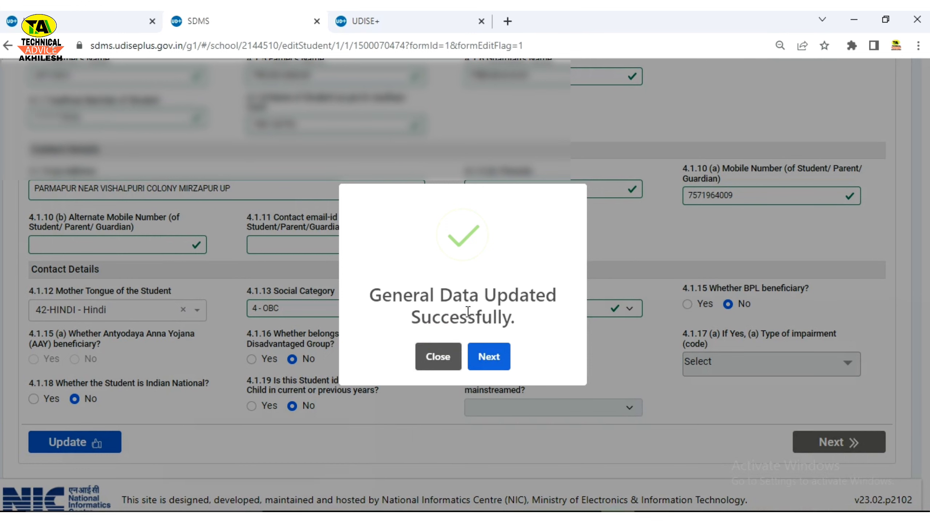
Step: Save the enrolment form and proceed to the facility and other details page
left_click(489, 357)
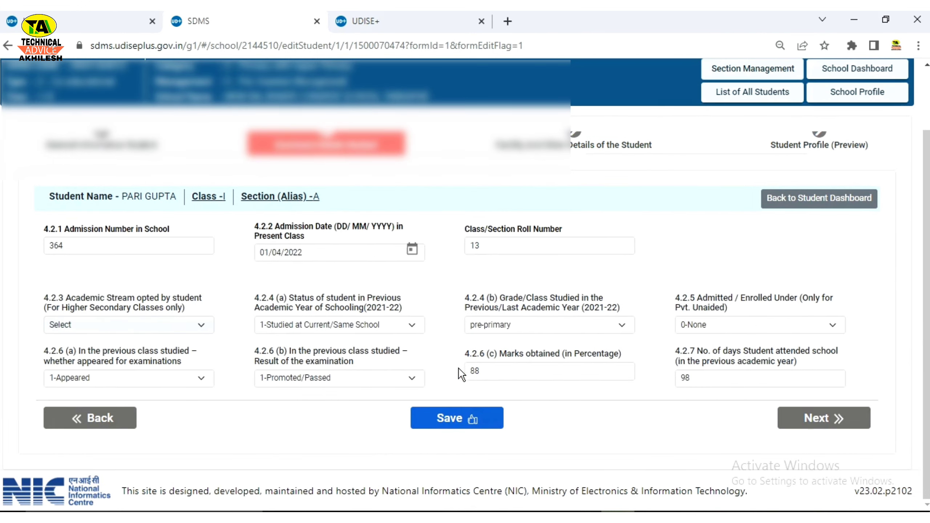
left_click(444, 429)
left_click(453, 421)
left_click(472, 421)
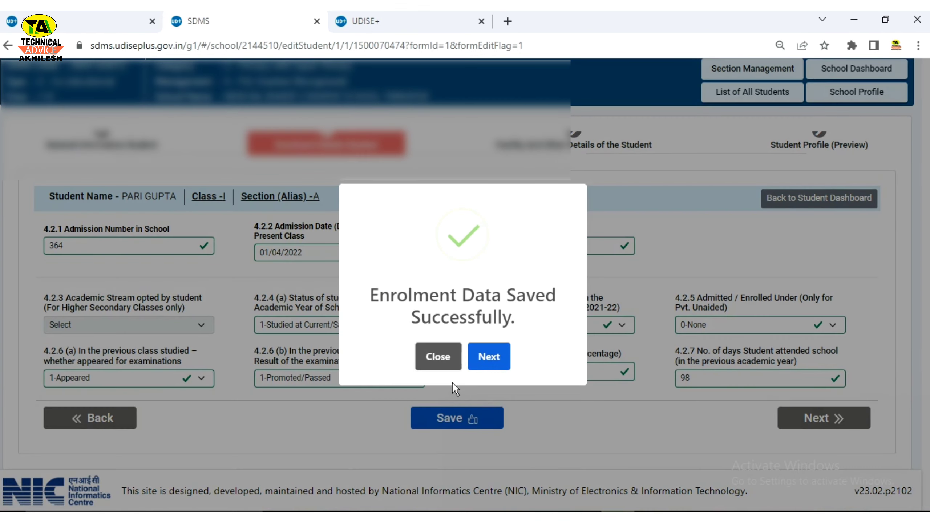
left_click(406, 314)
left_click(490, 359)
left_click(491, 362)
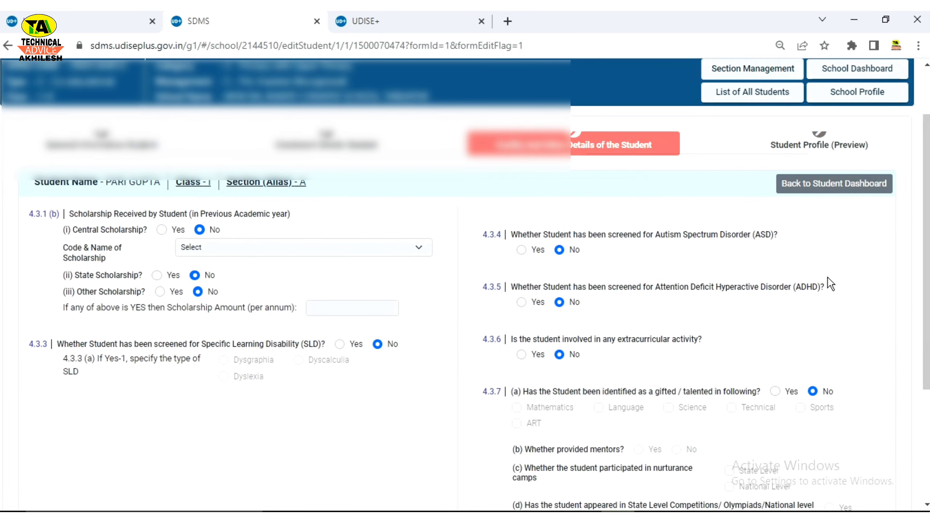
Step: Open the Student Profile (Preview) and scroll through all of the student's entered details
scroll(535, 433, "down", 5)
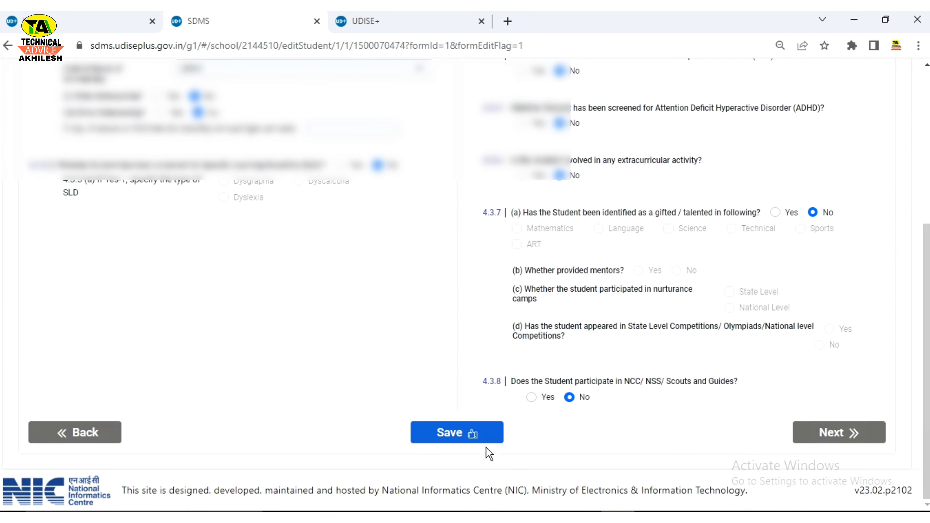
left_click(830, 434)
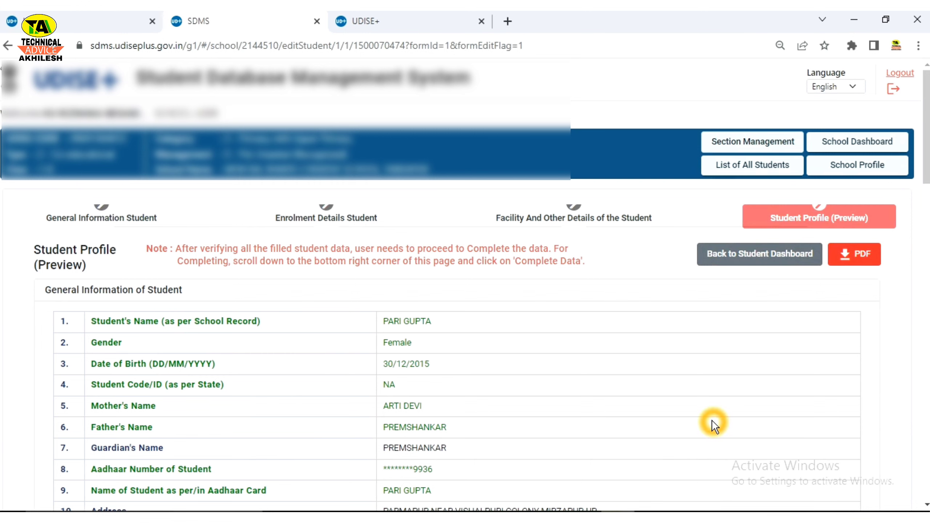
scroll(713, 422, "down", 20)
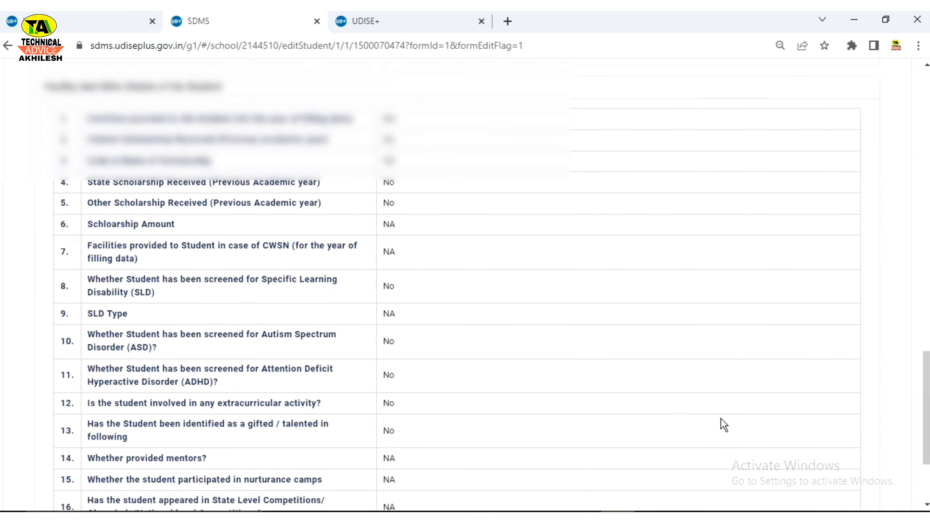
scroll(491, 398, "up", 8)
scroll(493, 401, "up", 12)
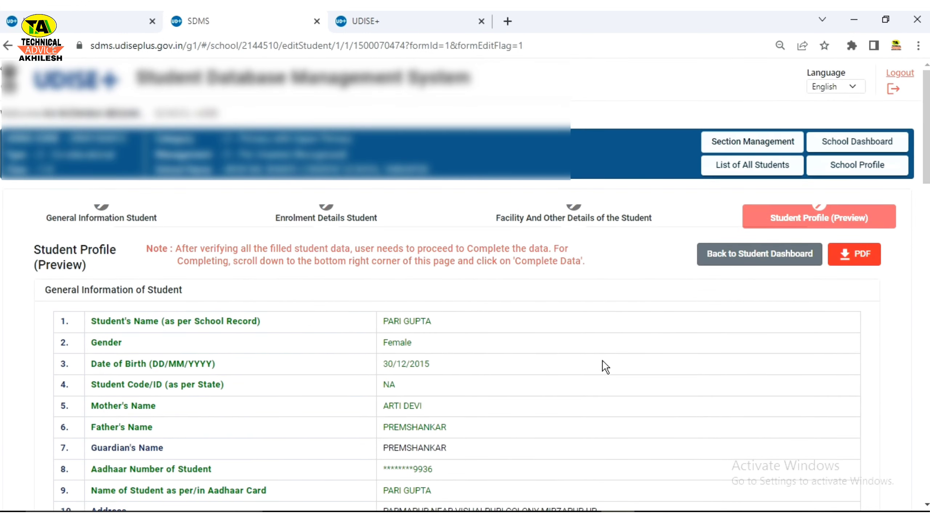
scroll(759, 392, "down", 12)
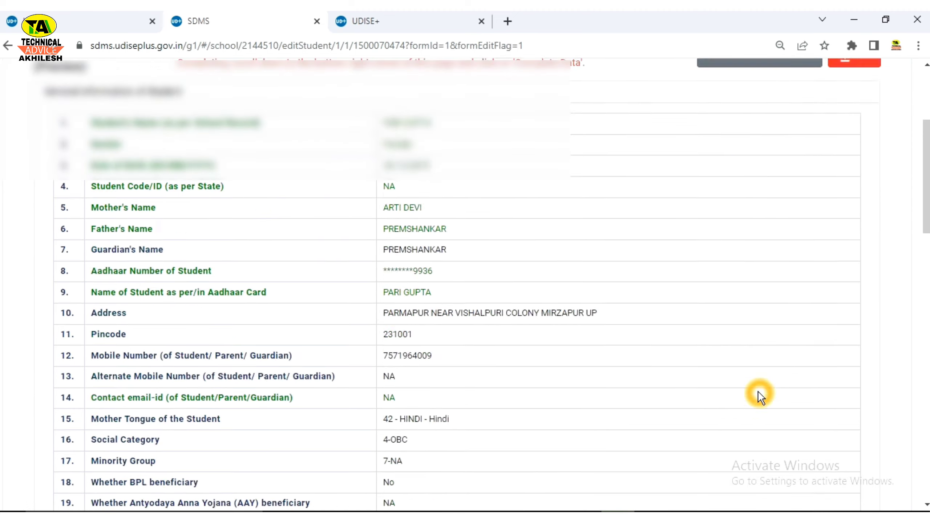
scroll(758, 393, "down", 10)
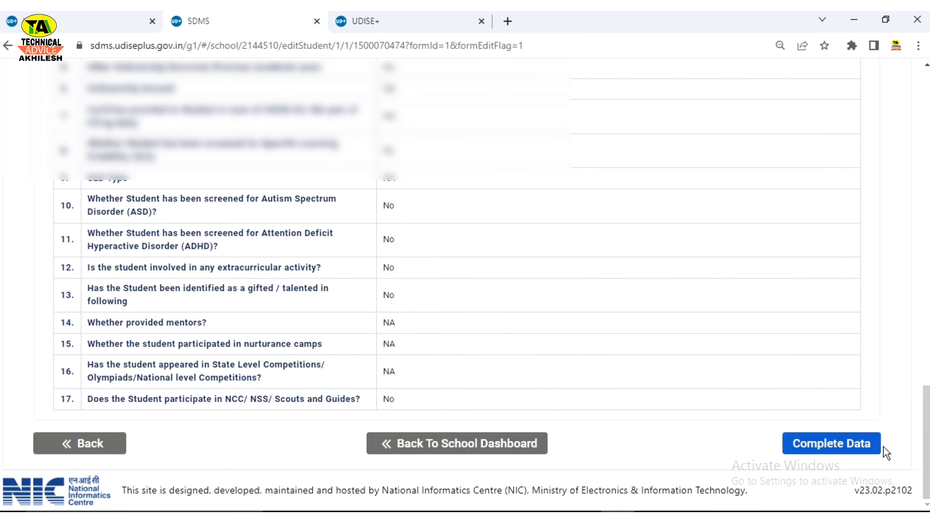
Step: Return to the top of the preview and move on to the Section Management page
left_click(724, 423)
scroll(718, 425, "up", 15)
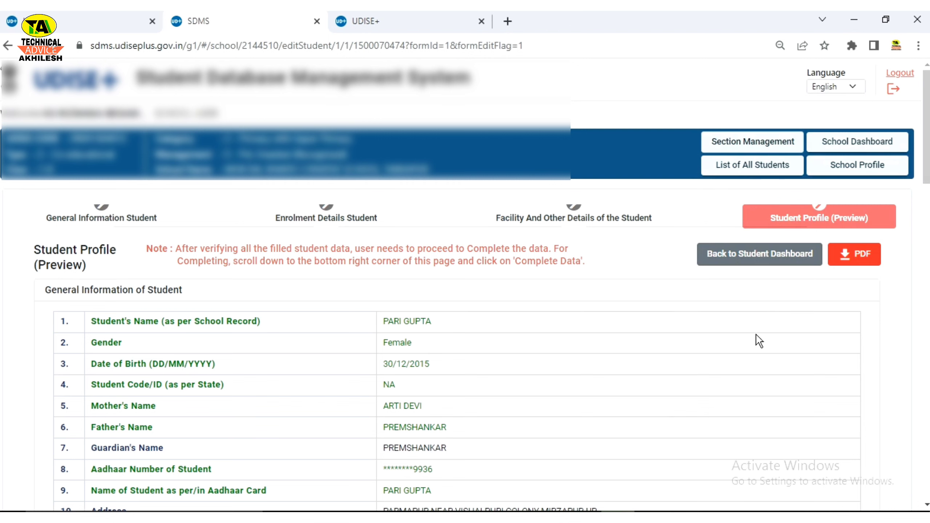
left_click(678, 309)
Step: Go via Section Management and the School Dashboard to the Class I Section A enrolment list
left_click(731, 146)
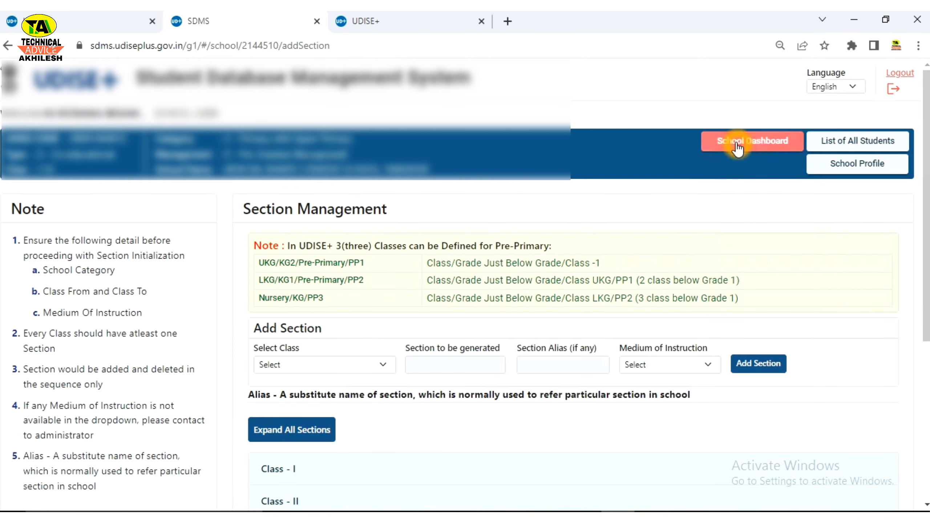
left_click(731, 147)
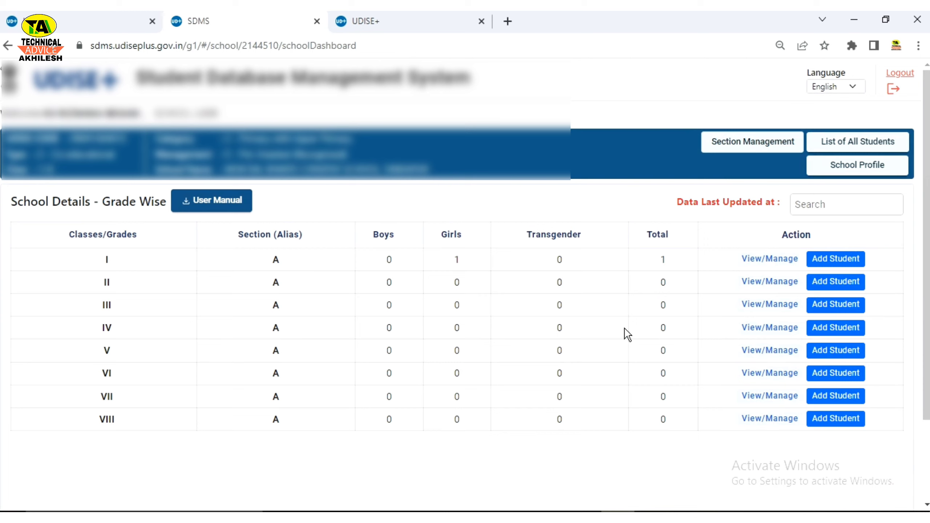
left_click(412, 290)
mouse_move(280, 517)
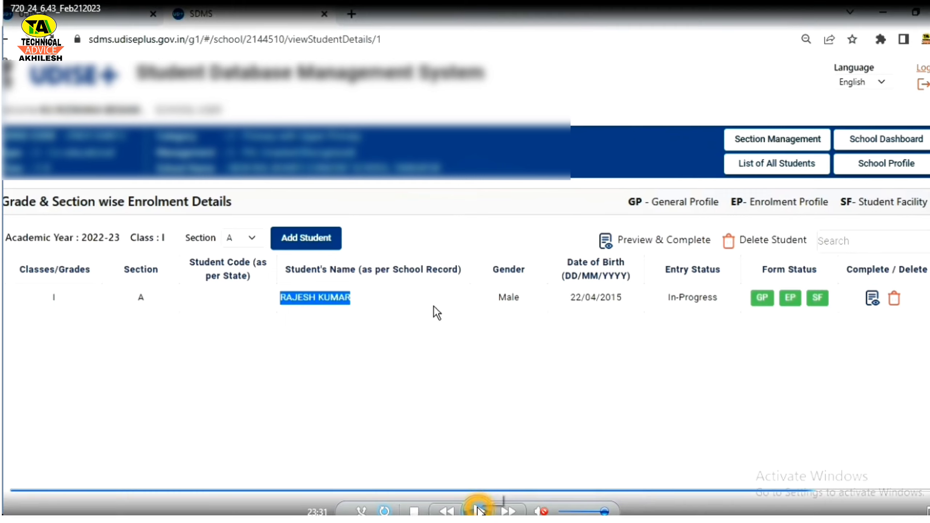
Step: Complete the Class I student's data through Preview & Complete so Entry Status reads Completed
left_click(477, 509)
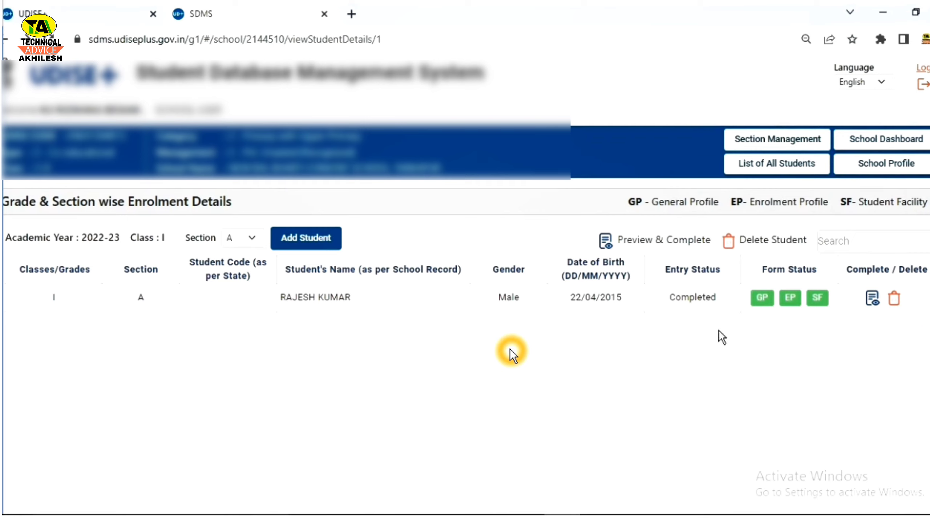
Step: Open the Class I student's delete form and select Wrong Entry as the reason
left_click(896, 307)
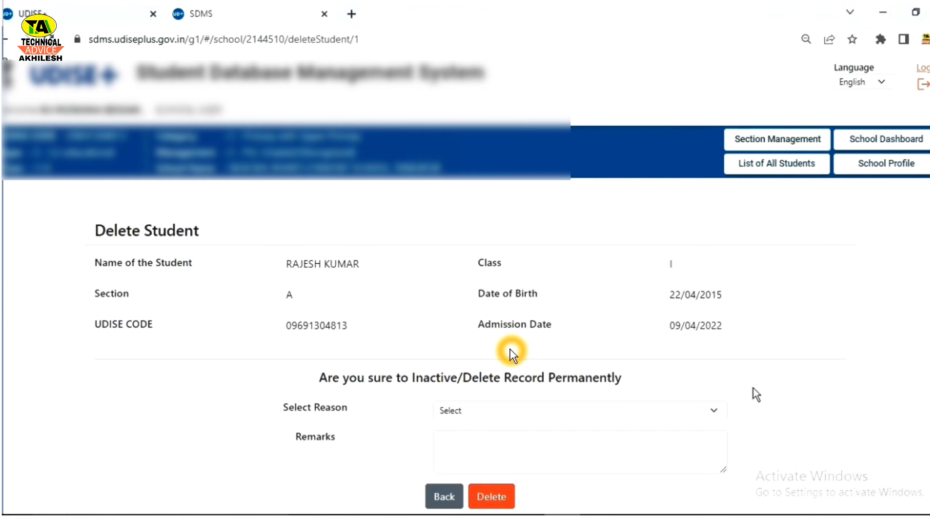
scroll(754, 390, "down", 2)
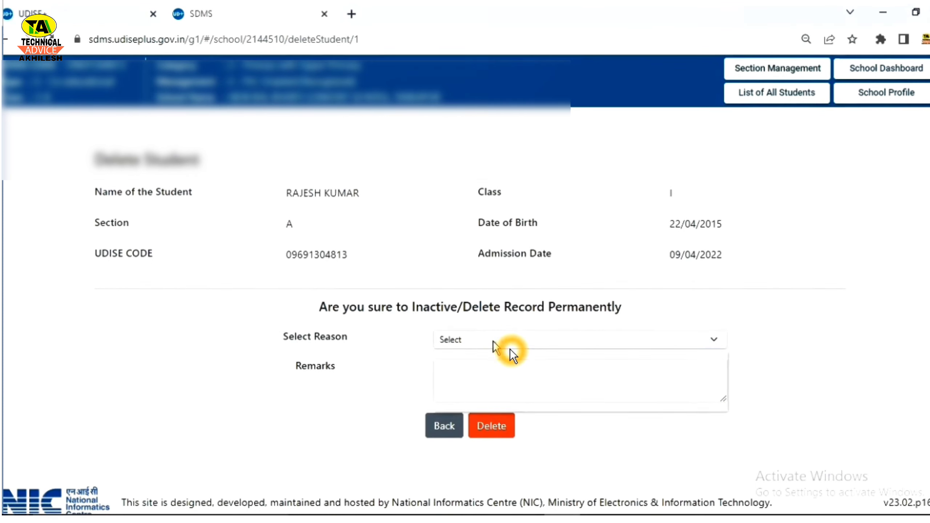
left_click(512, 351)
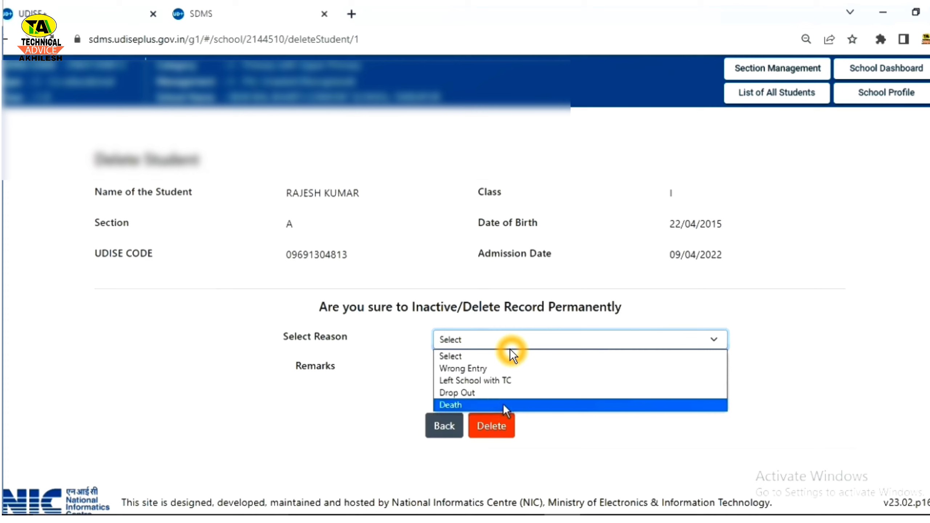
left_click(509, 384)
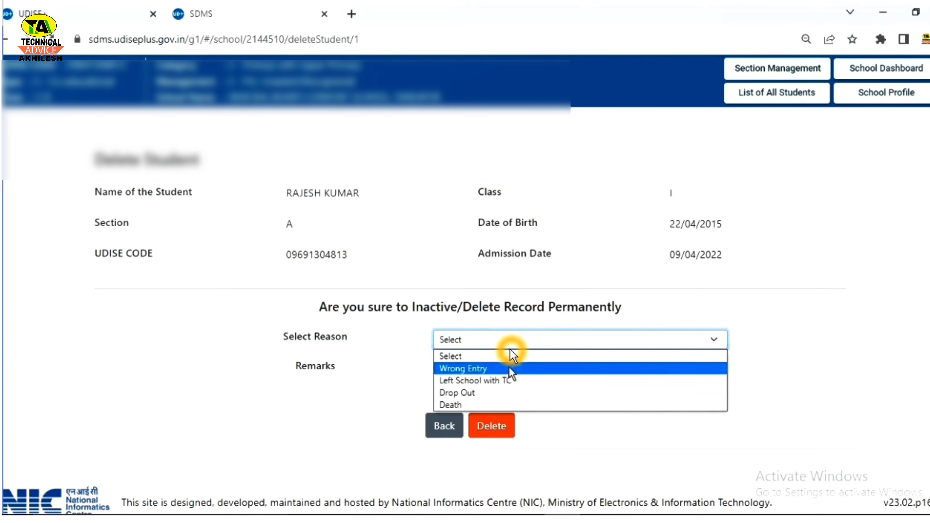
left_click(511, 370)
Step: Enter the remarks 'IT IS W WONNG E' and submit the deletion request
left_click(510, 362)
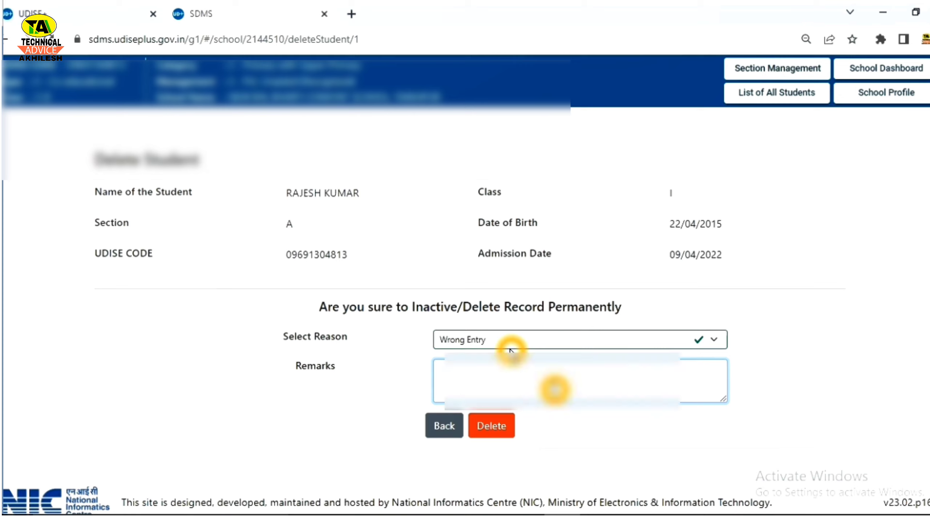
type("I")
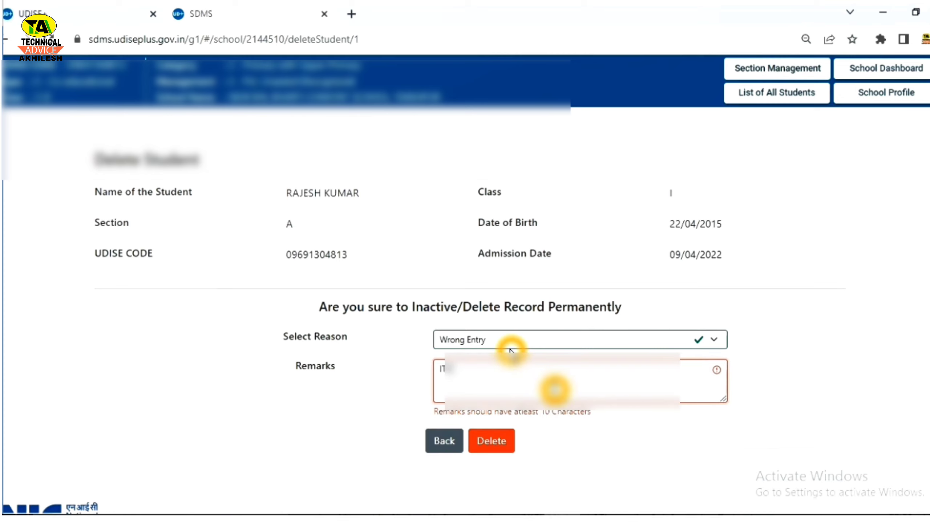
type("T IS W WON")
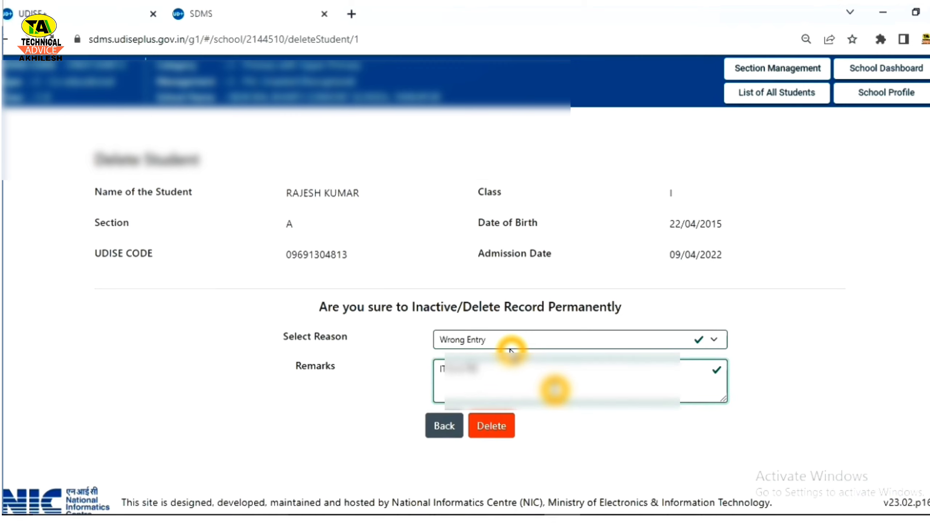
type("NG E")
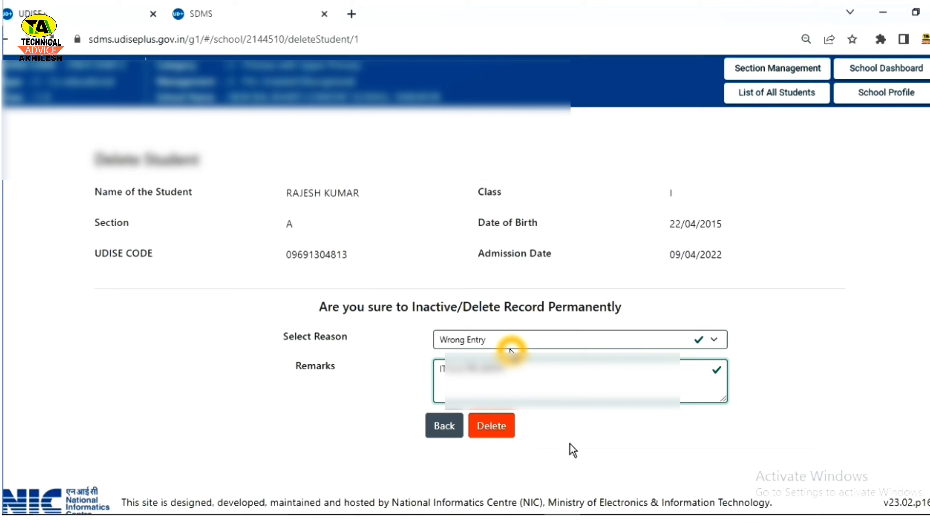
left_click(494, 431)
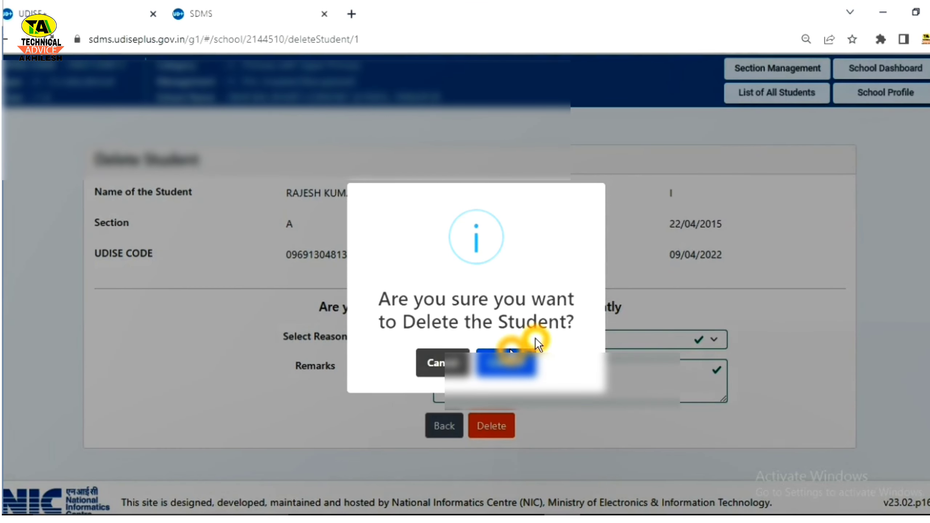
Step: After the missing-fields error on confirming, lengthen the remarks by appending '.'
left_click(510, 352)
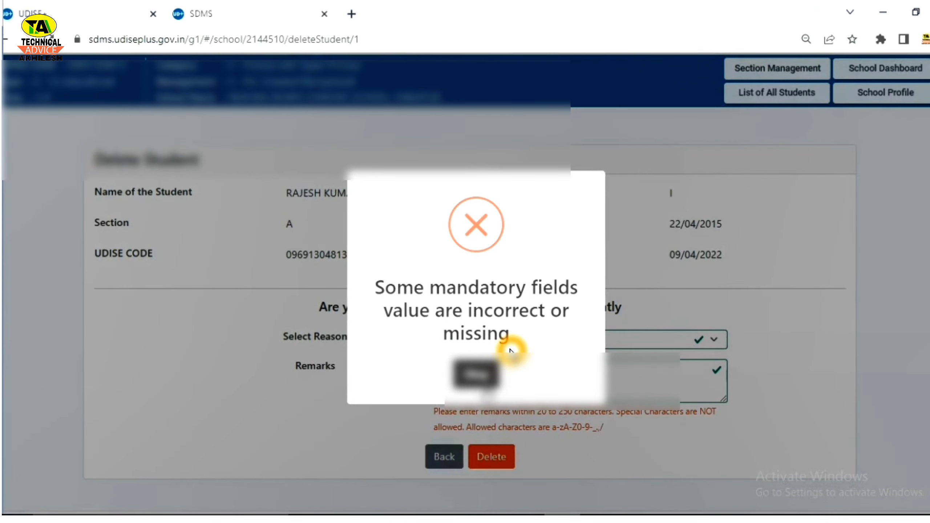
left_click(477, 376)
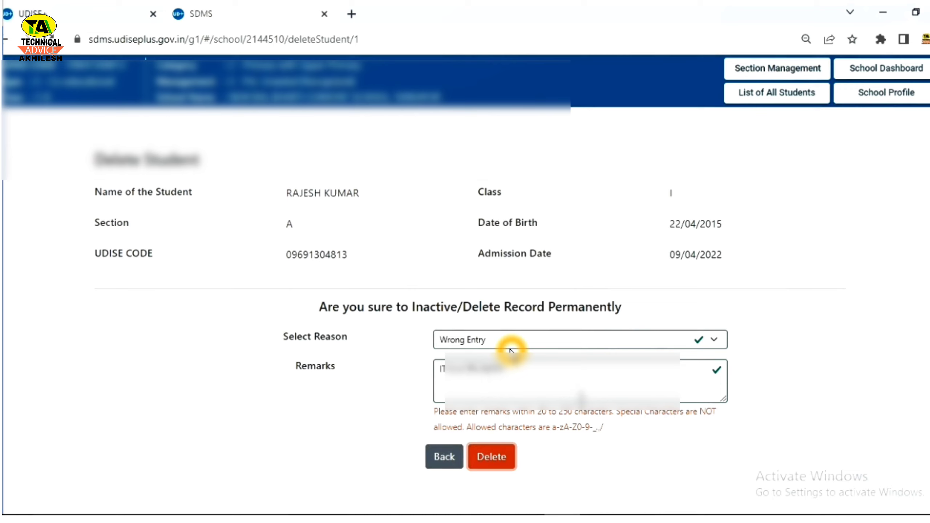
left_click(529, 377)
left_click(530, 378)
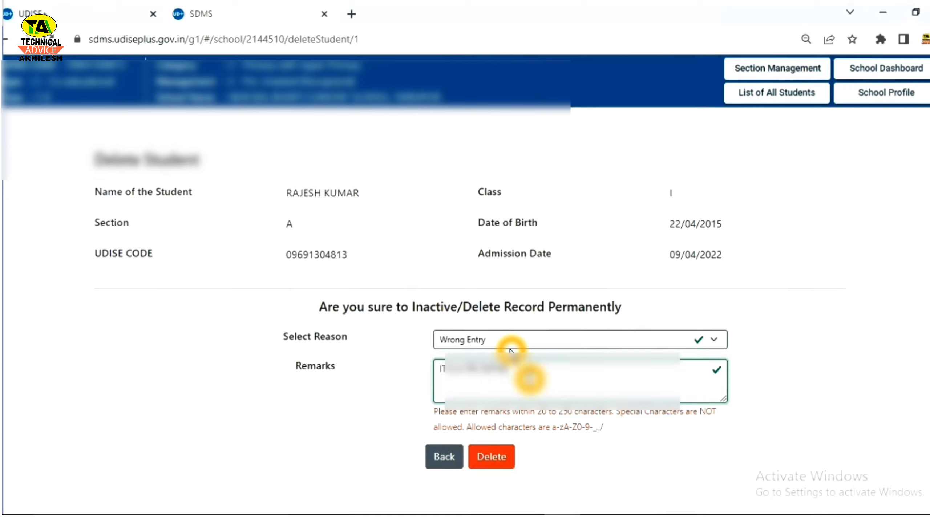
type(".")
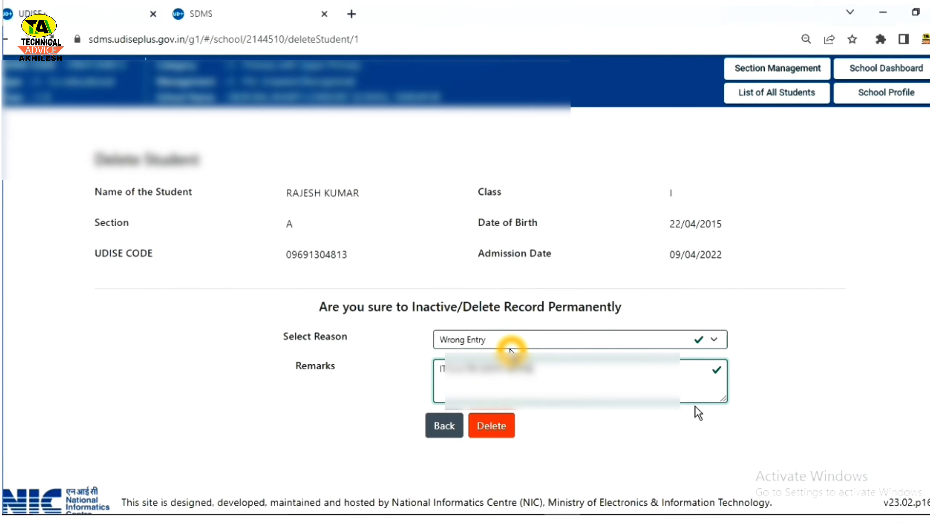
Step: Resubmit and confirm the deletion, then acknowledge the successful-deletion message
left_click(490, 426)
left_click(507, 362)
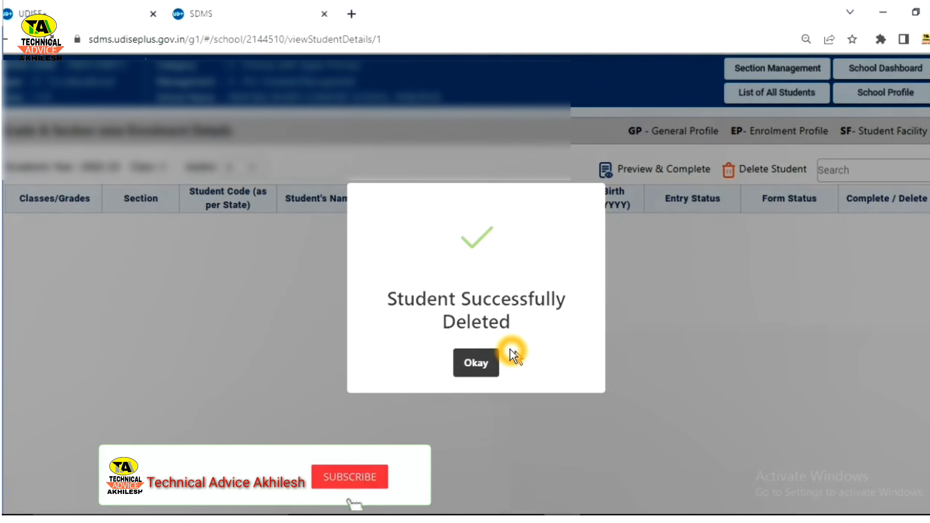
left_click(473, 368)
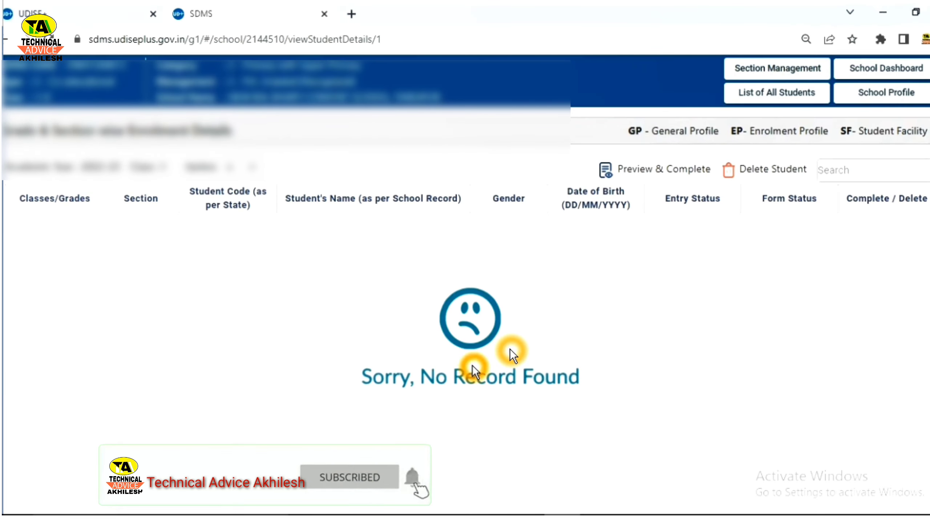